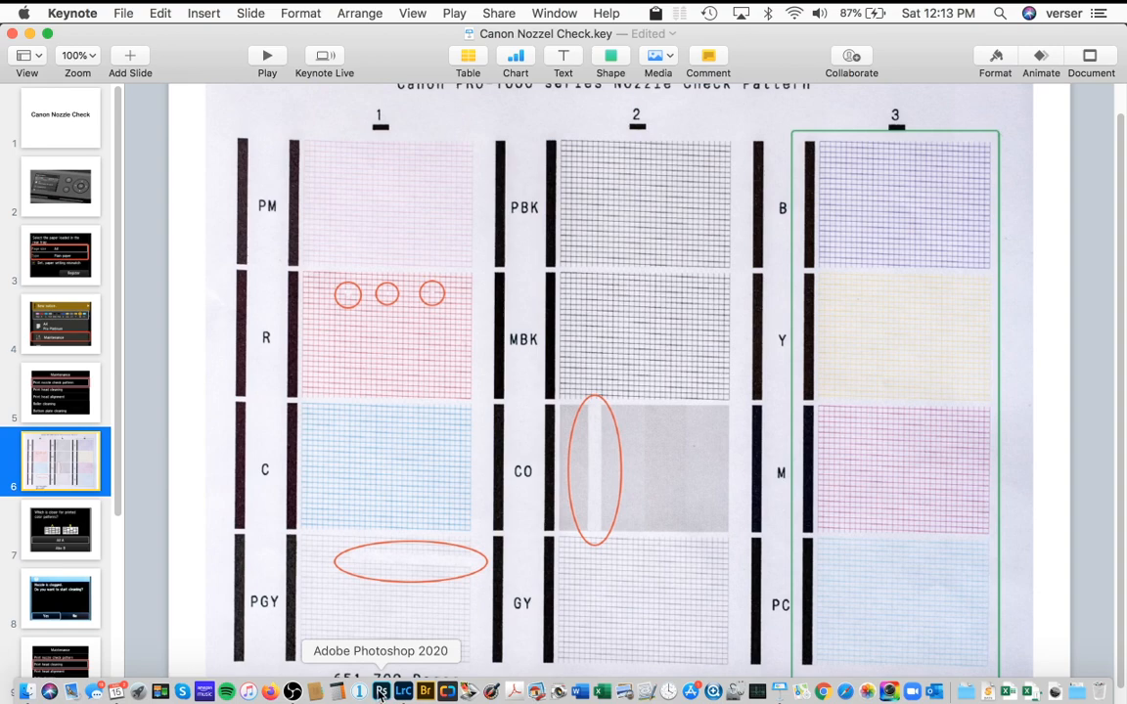
- Switch to Photoshop and inspect the model's face in 971 Master Copy.psd at 100% and 200% magnification
left_click(380, 690)
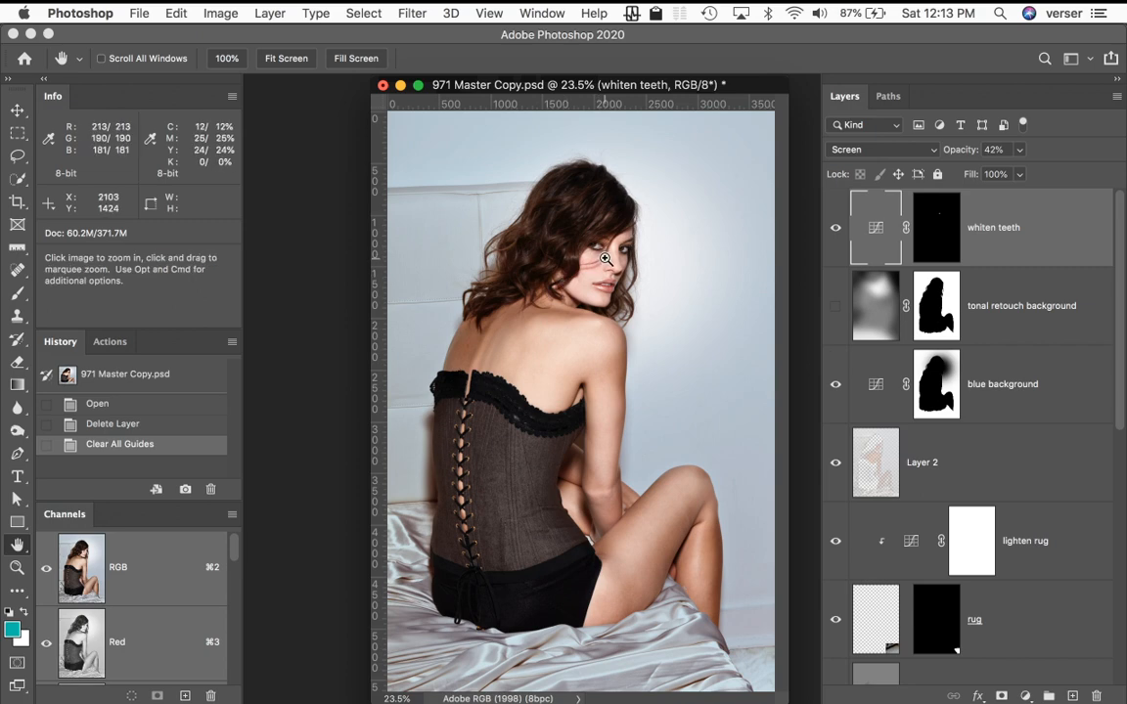
key("super+plus")
left_click(620, 344, "super")
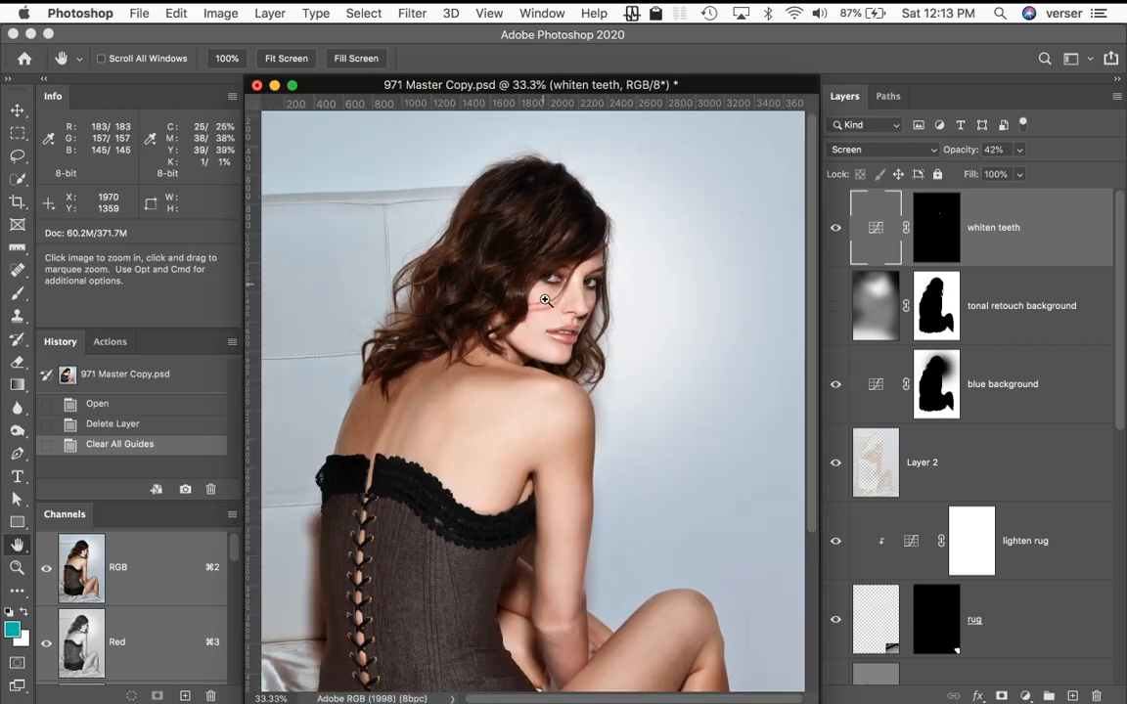
left_click(547, 305, "super")
left_click(533, 366, "super")
left_click(533, 469, "super")
left_click(526, 499, "super")
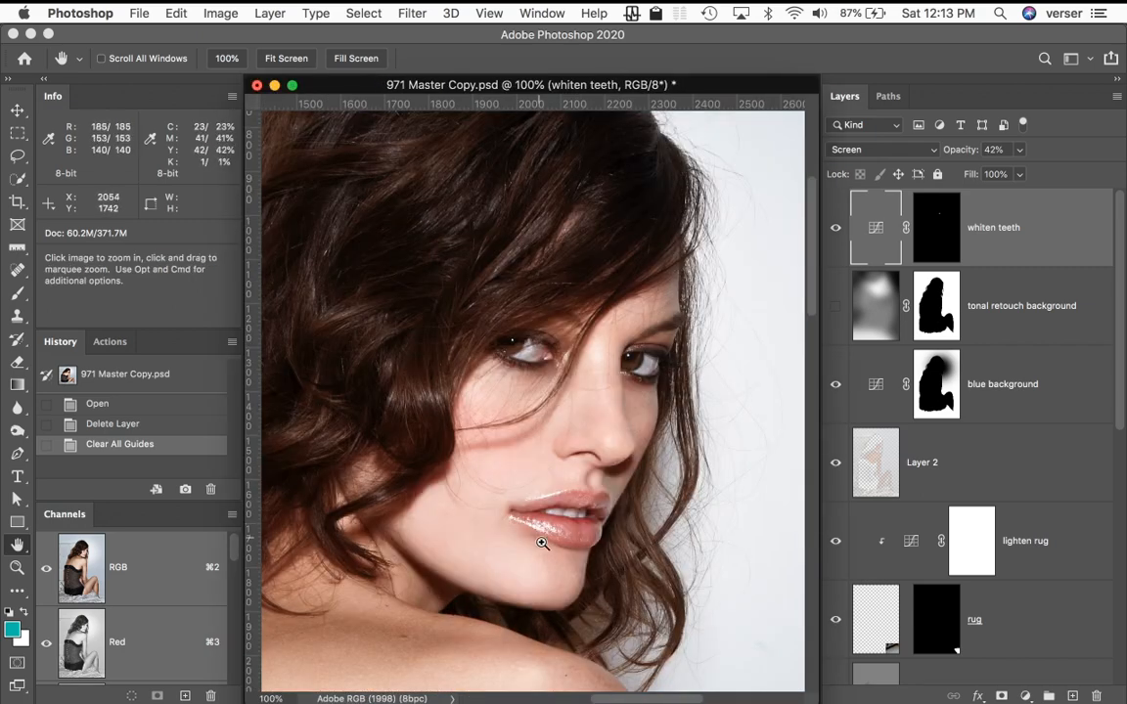
left_click(523, 501, "super")
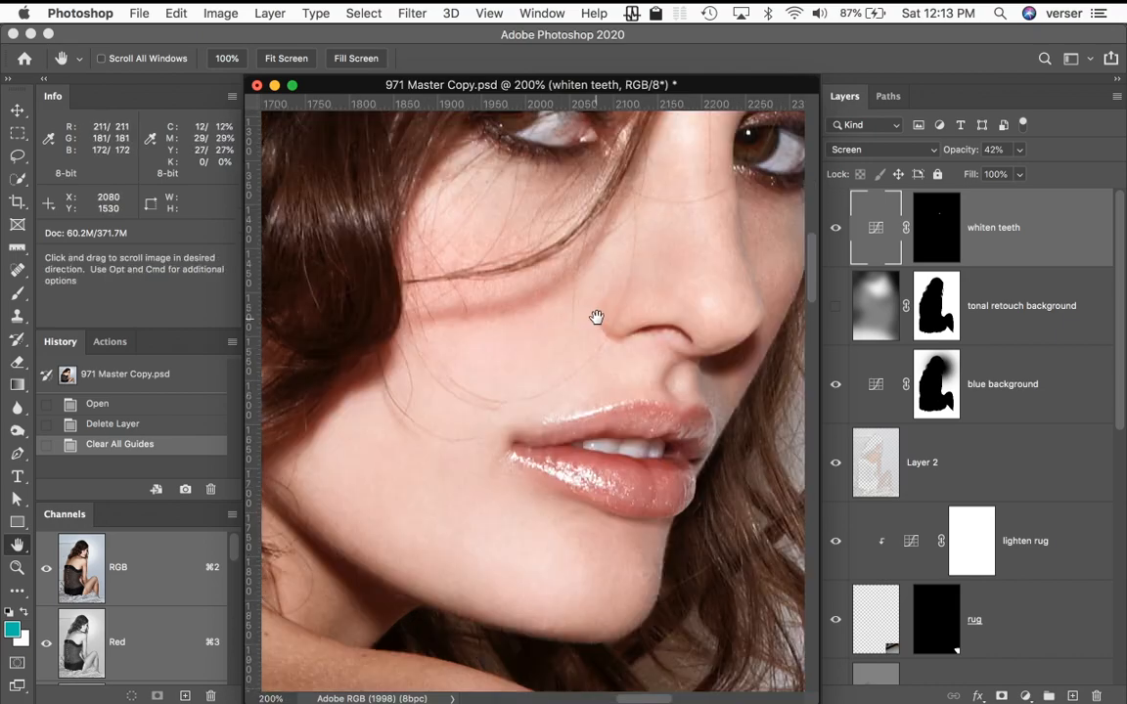
left_click_drag(601, 305, 550, 409)
left_click(551, 409, "alt+super")
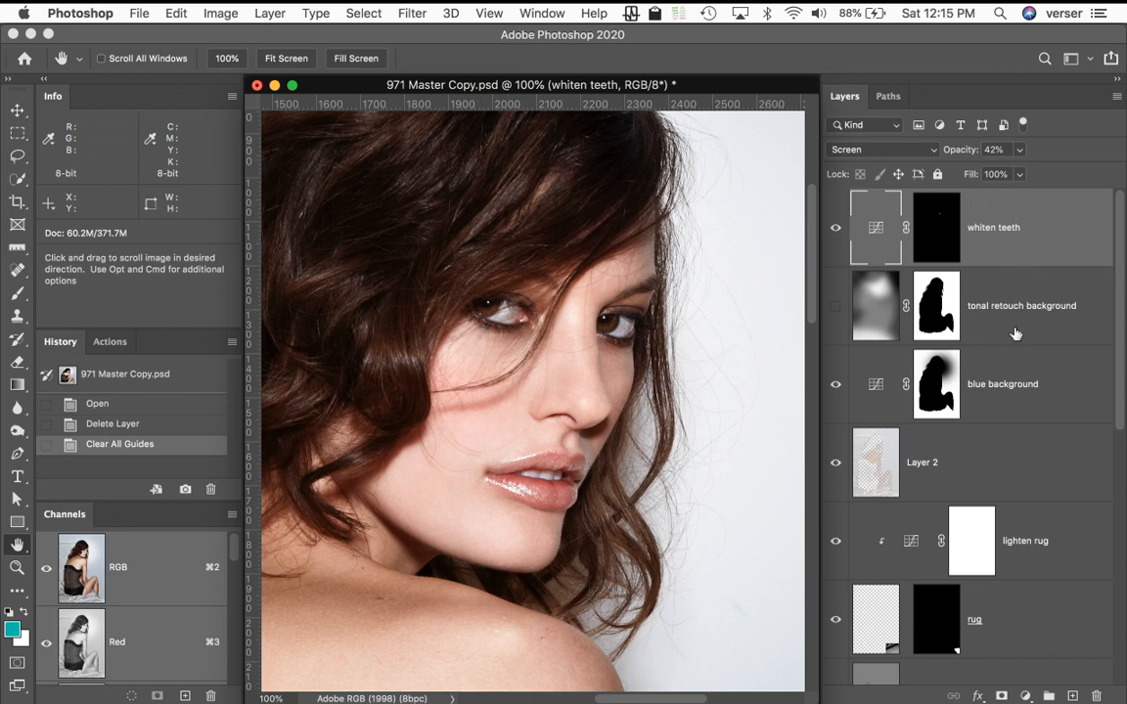
- Stamp all visible layers into a new merged layer above the whiten teeth layer
scroll(1017, 519, "down", 10)
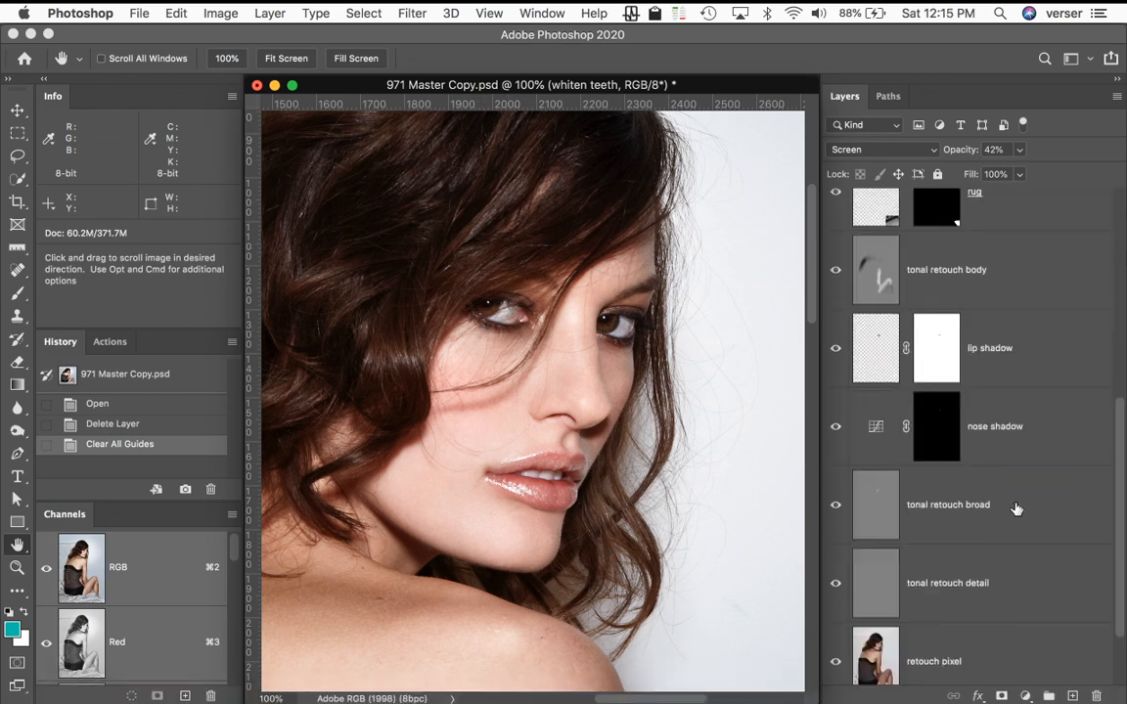
scroll(1013, 509, "up", 10)
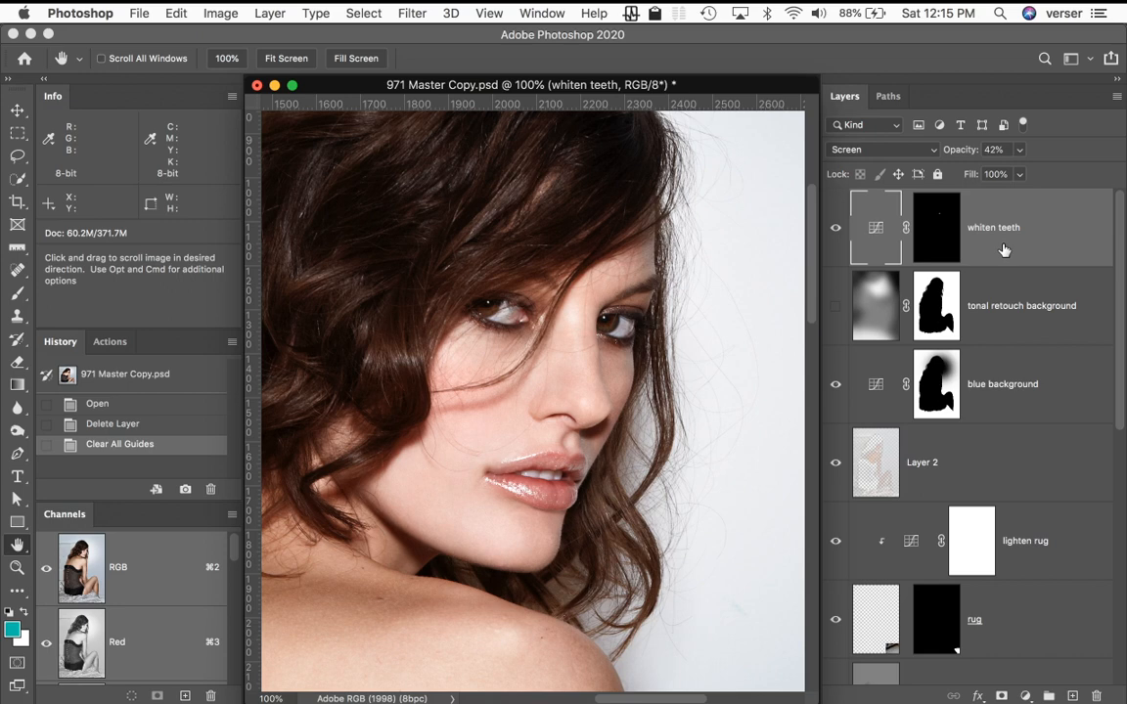
key("cmd+alt+shift+e")
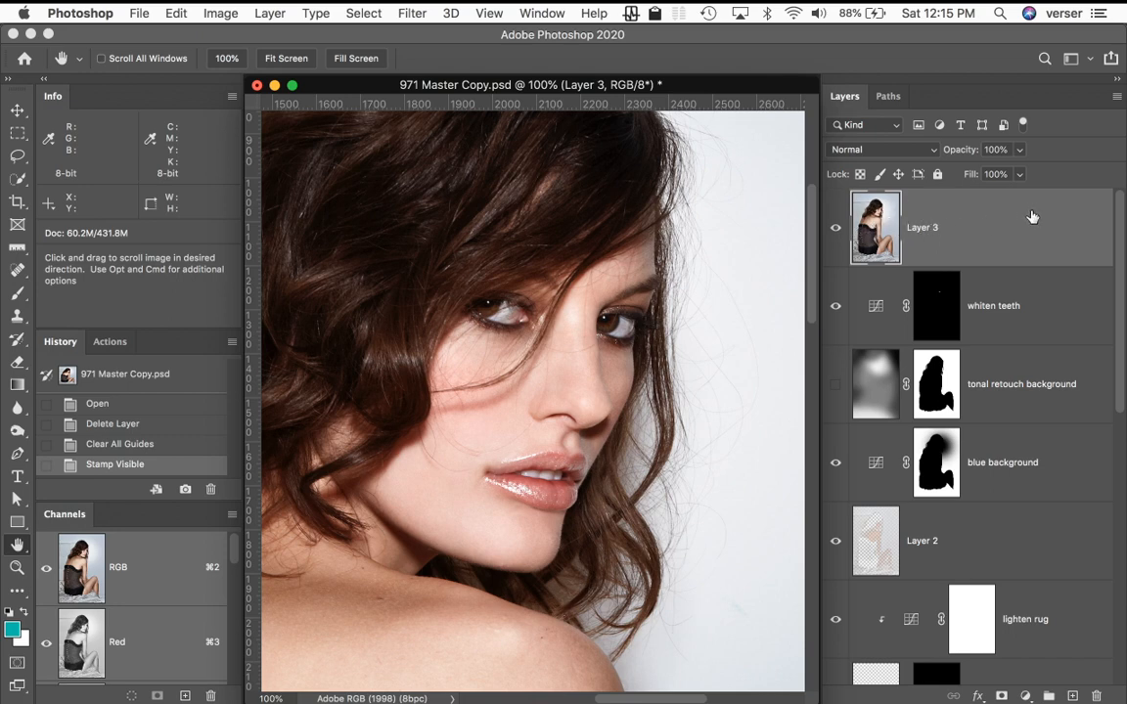
- Rename the stamped layer at the top of the stack as "sharpening"
scroll(929, 538, "down", 5)
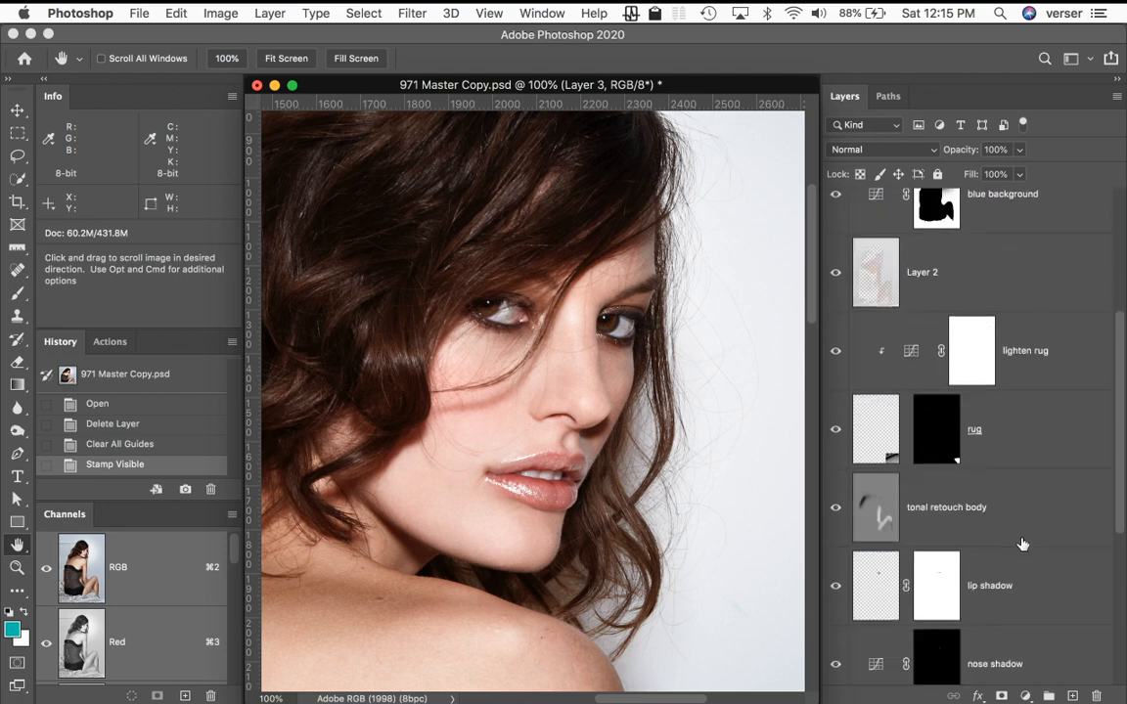
scroll(1022, 528, "down", 4)
scroll(1020, 490, "up", 2)
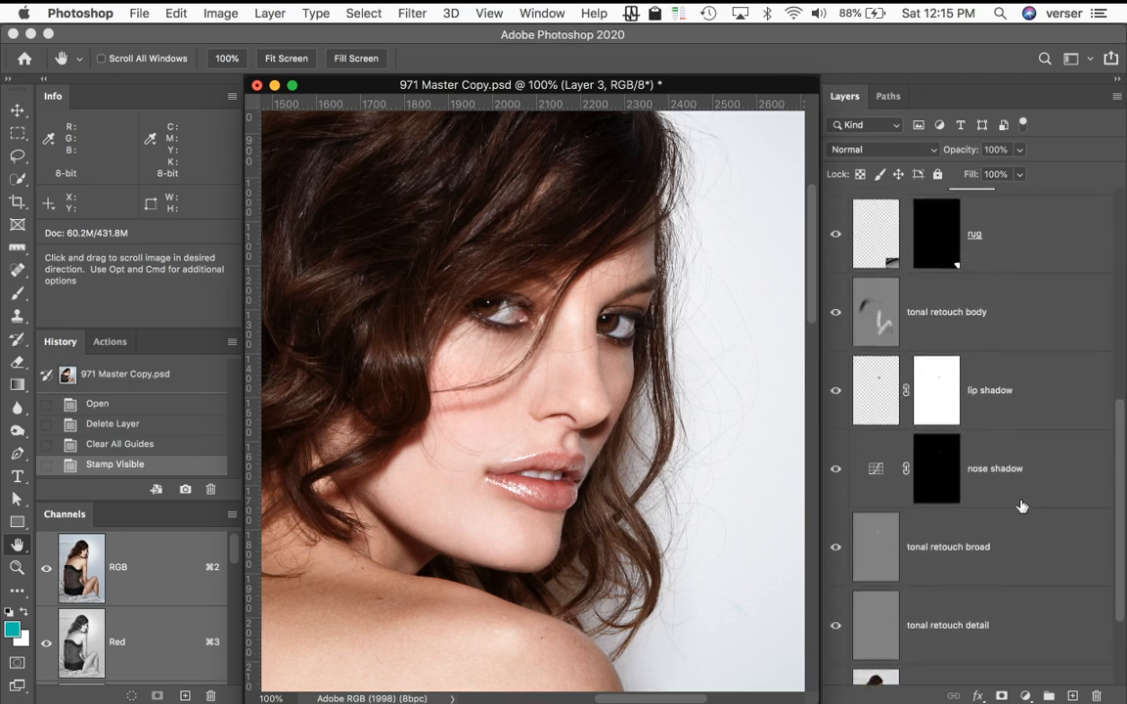
scroll(1018, 509, "up", 3)
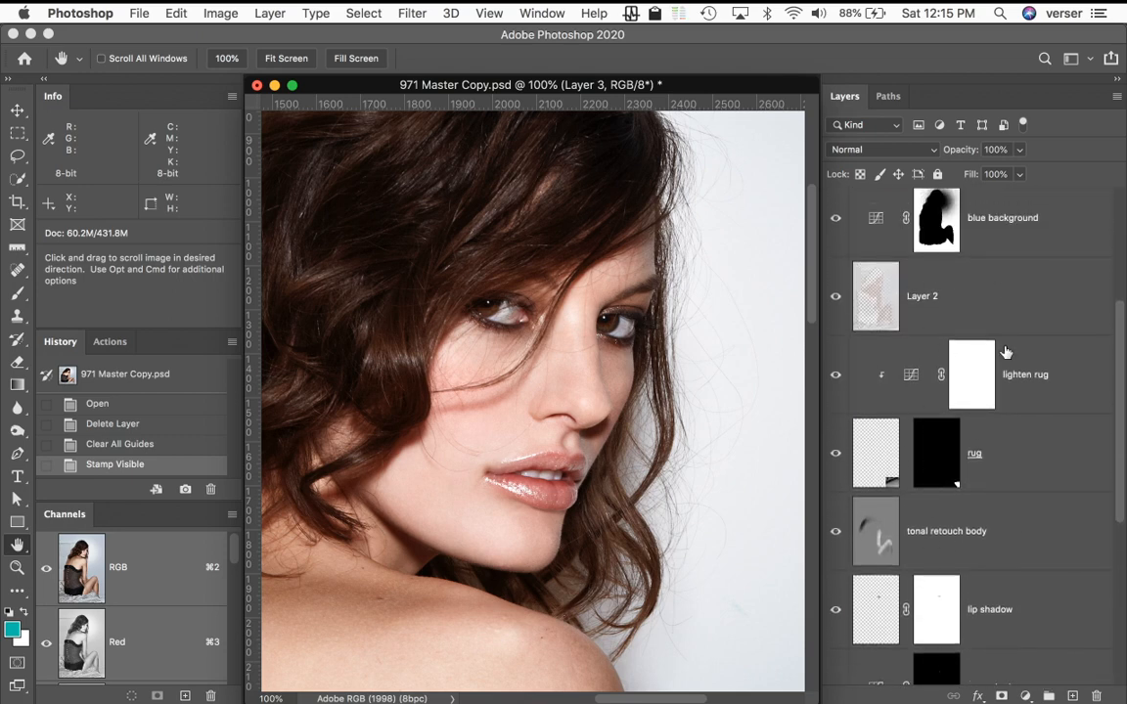
scroll(1012, 371, "up", 3)
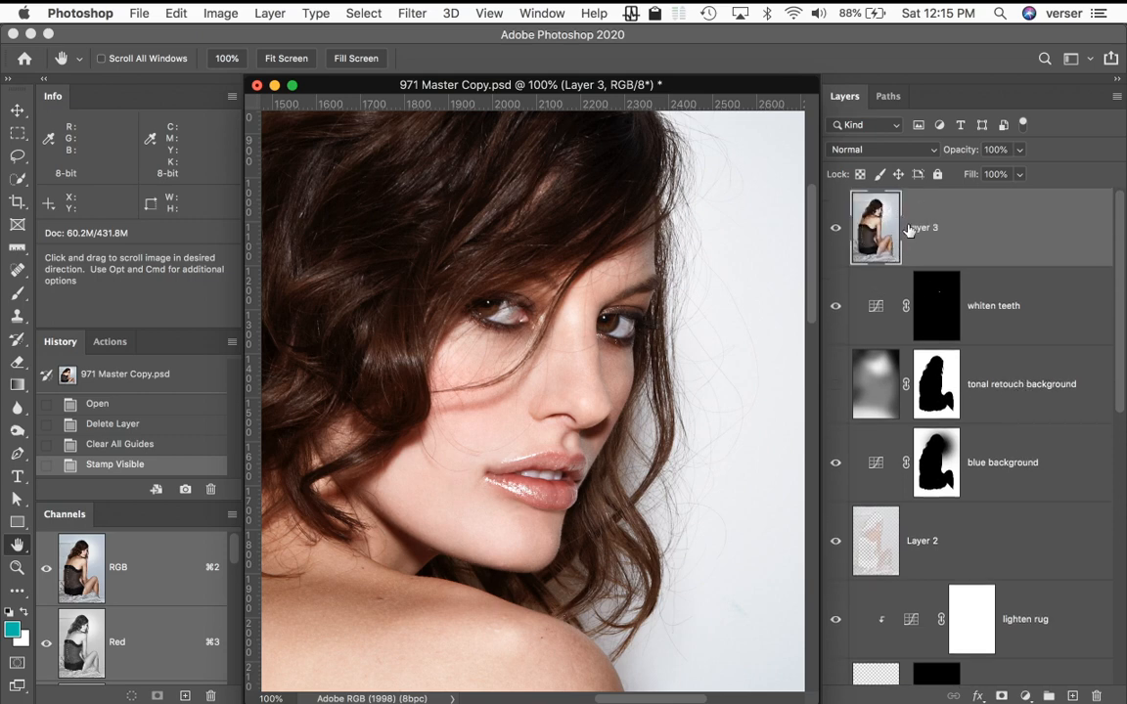
double_click(920, 227)
type("sharpening")
key("Return")
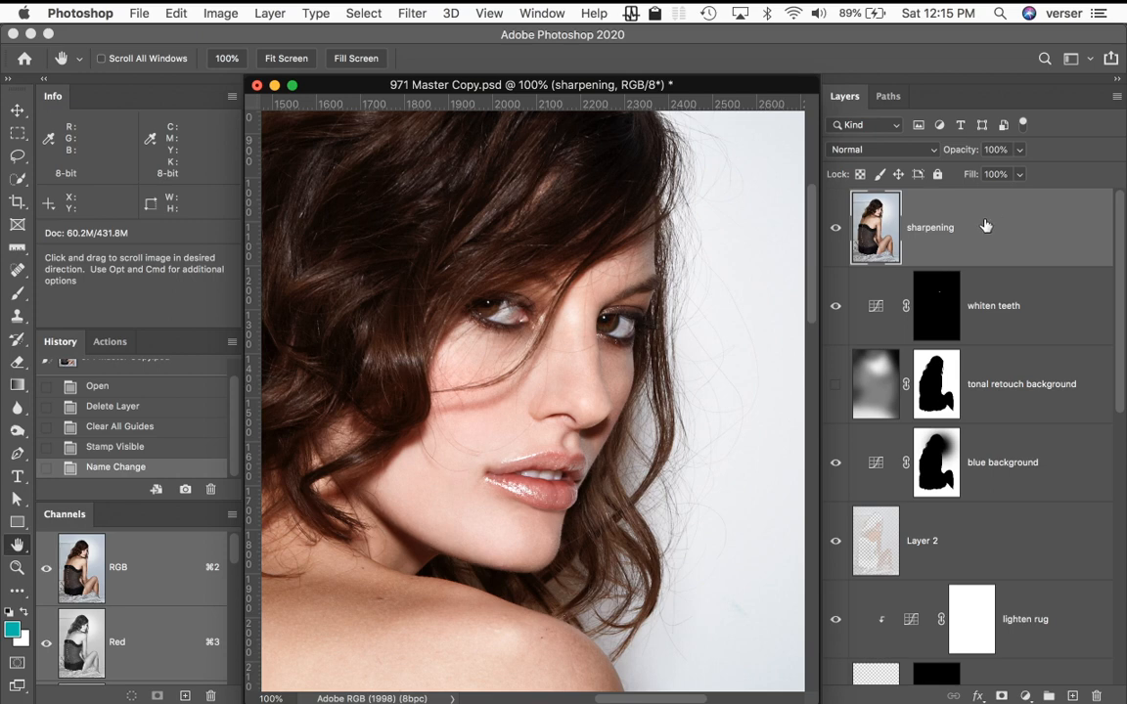
left_click(409, 12)
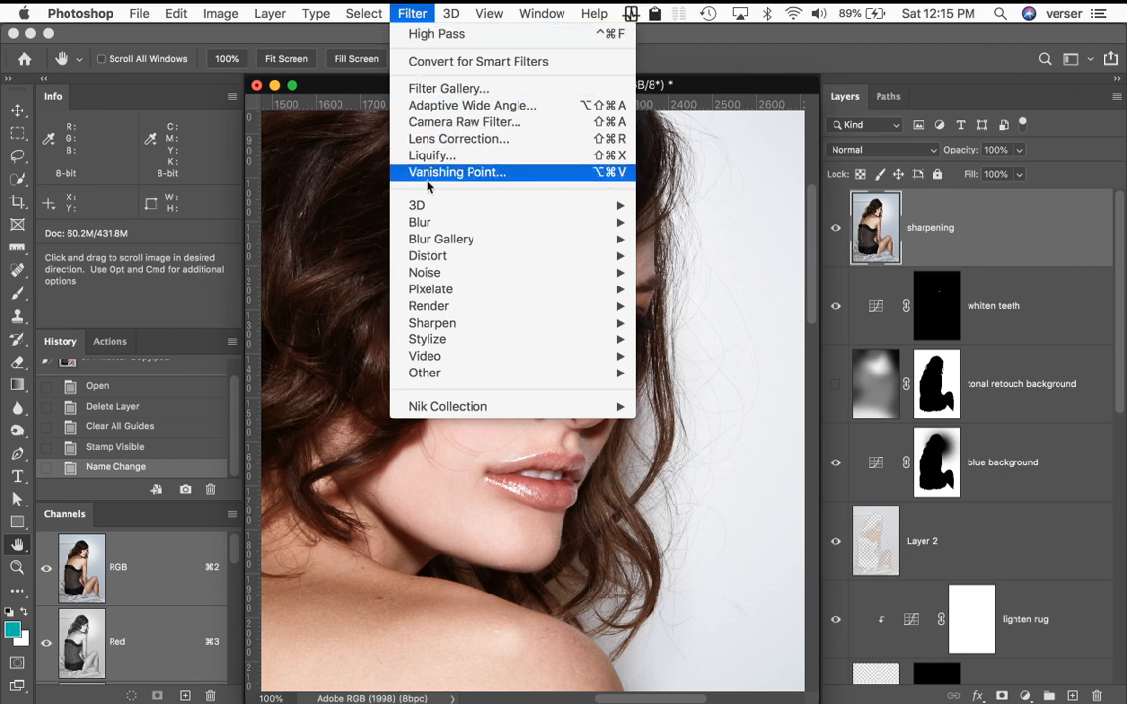
mouse_move(517, 328)
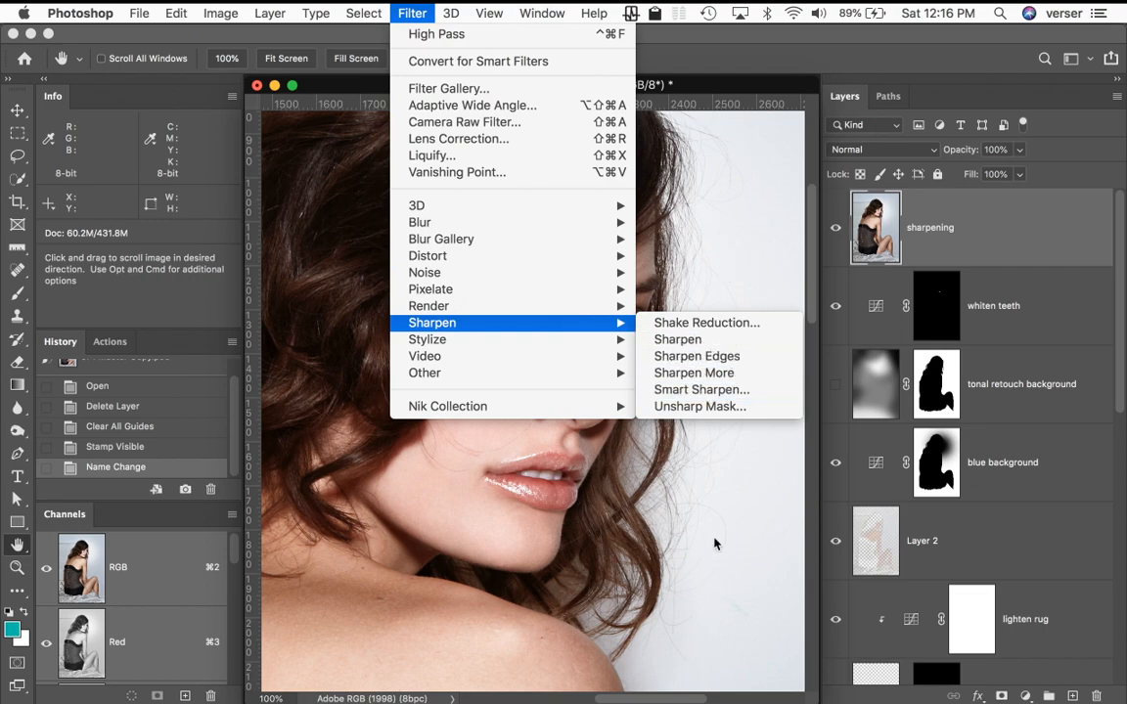
left_click(729, 505)
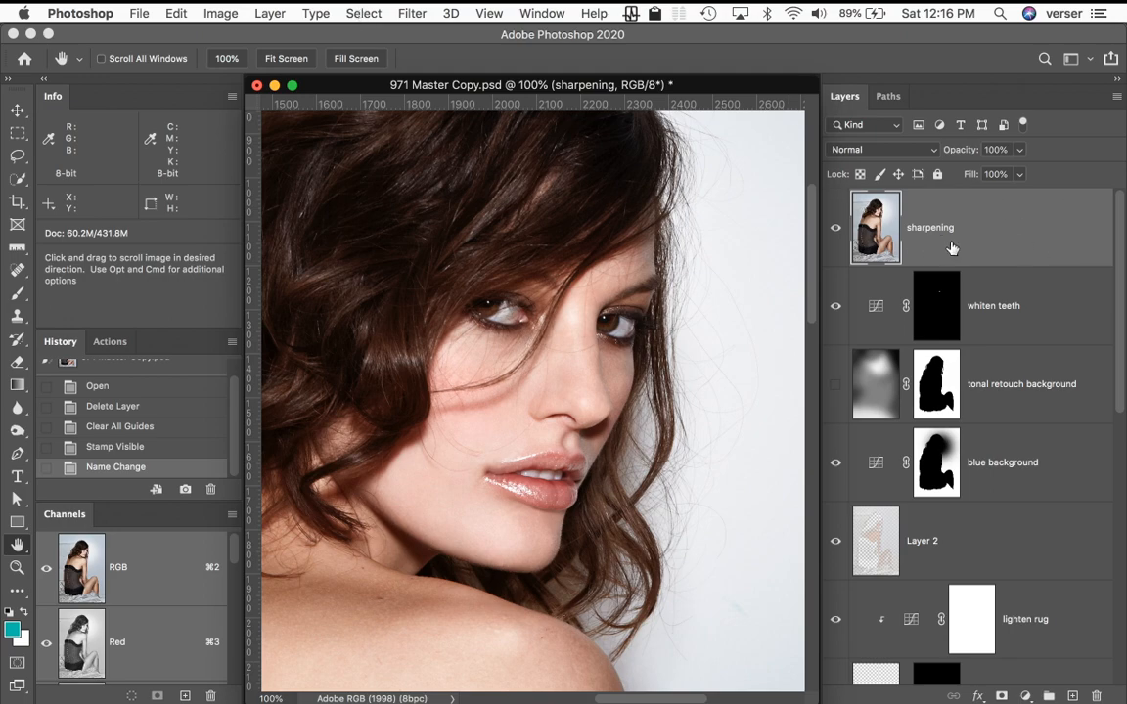
- Open the High Pass filter for the sharpening layer and try radii of 2.5, 27.5 and 2.1 pixels
left_click(360, 12)
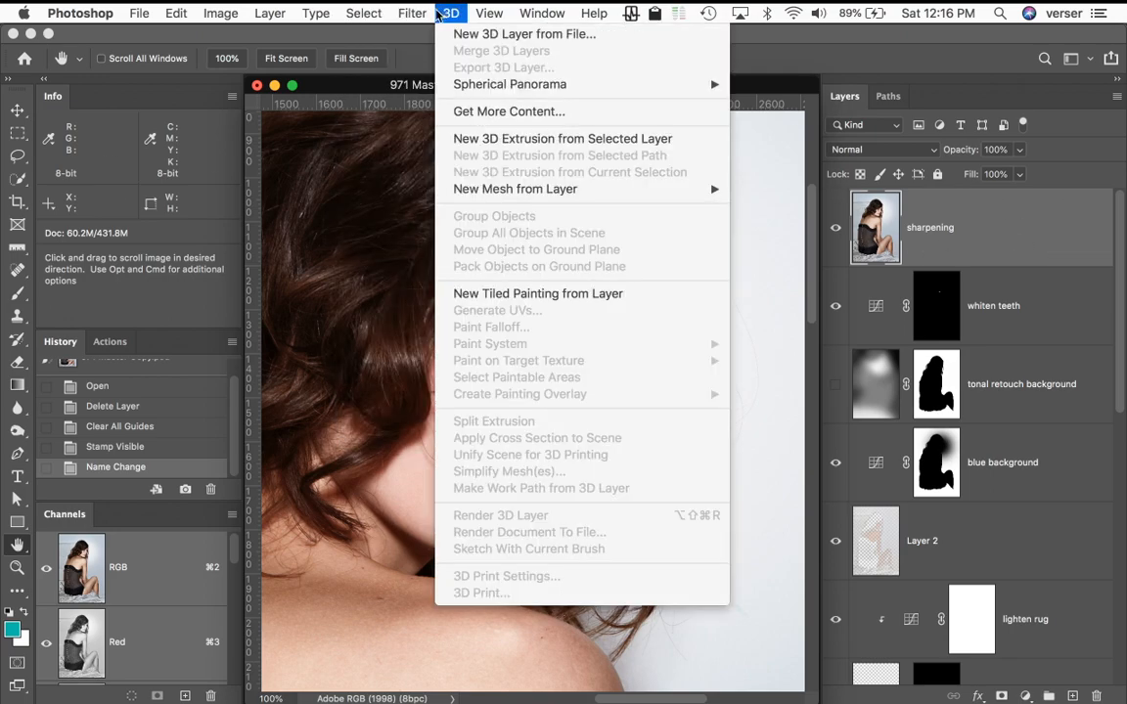
mouse_move(403, 12)
mouse_move(418, 376)
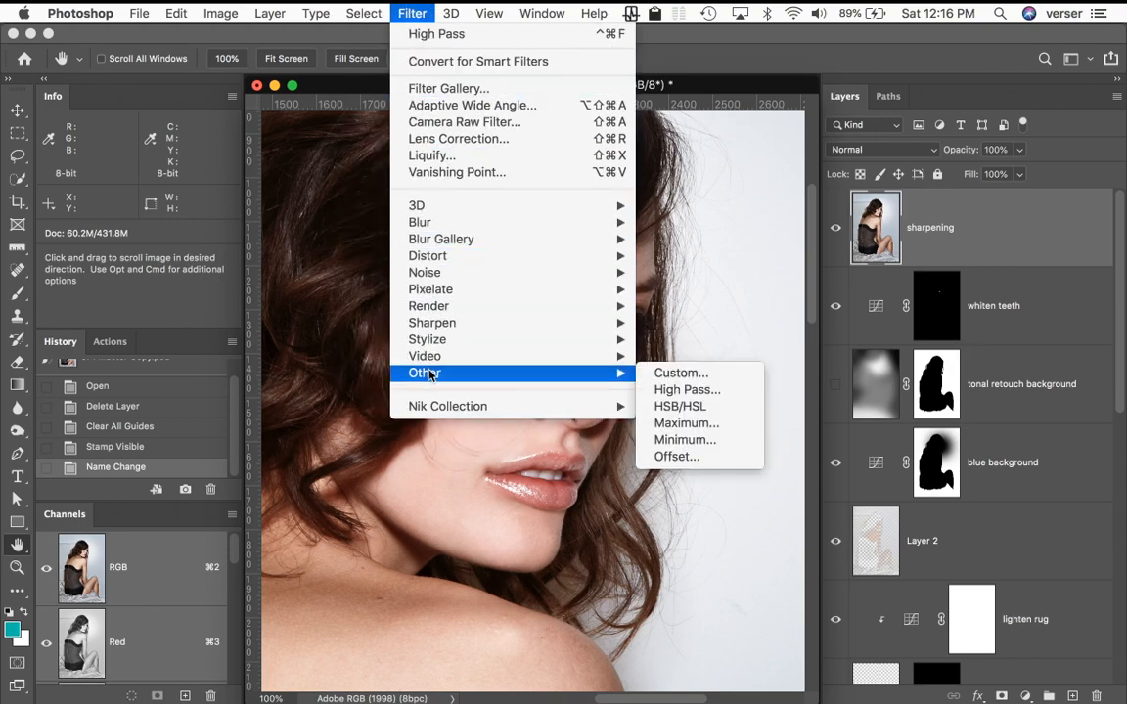
left_click(704, 391)
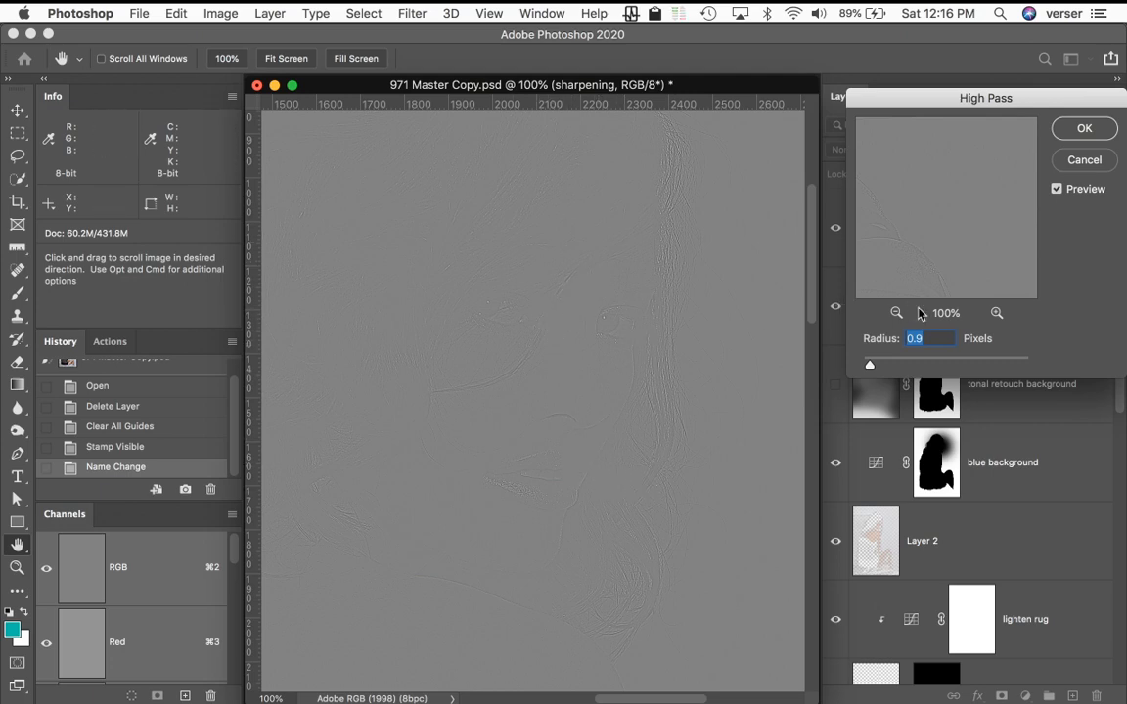
left_click_drag(869, 365, 861, 366)
left_click_drag(862, 368, 886, 370)
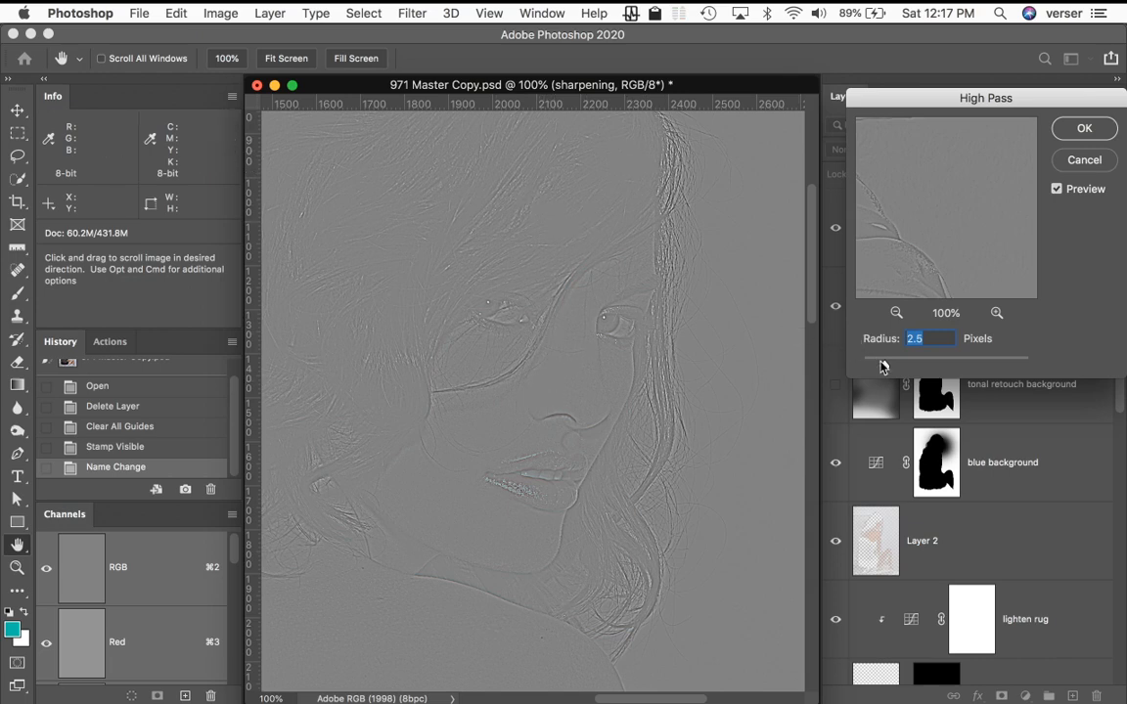
left_click_drag(885, 368, 937, 368)
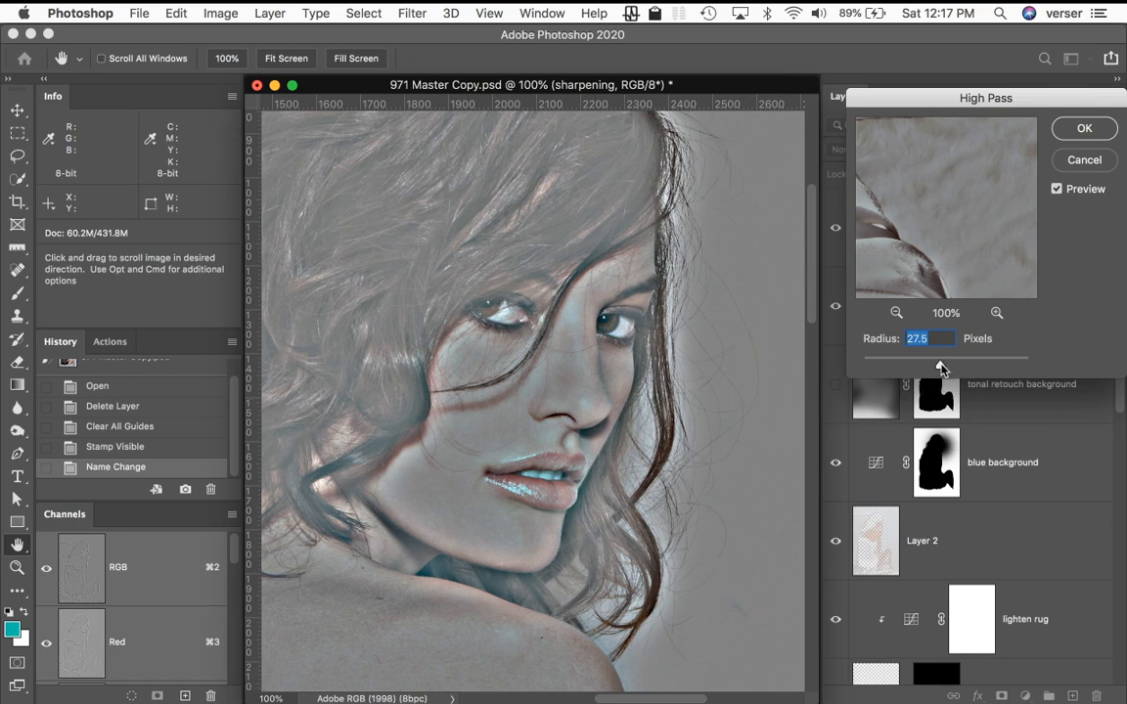
left_click_drag(940, 368, 881, 369)
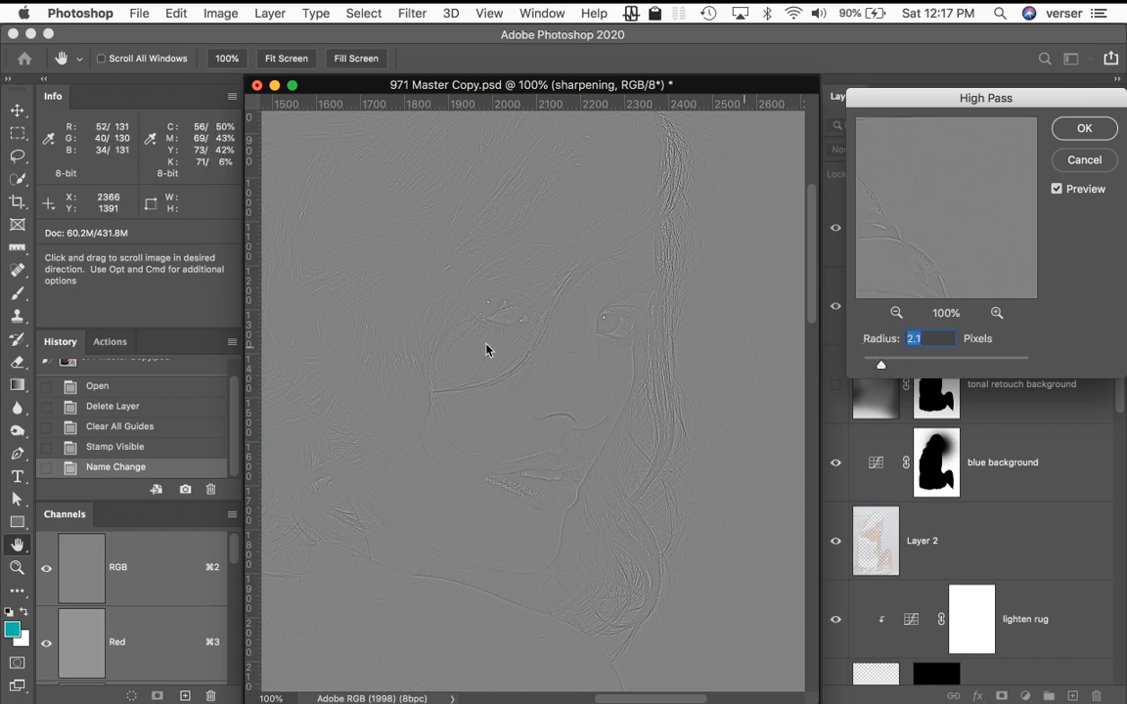
- Compare finer High Pass radii on the eye and hair detail, and apply the filter with a 1.0 pixel radius
left_click(593, 335, "super")
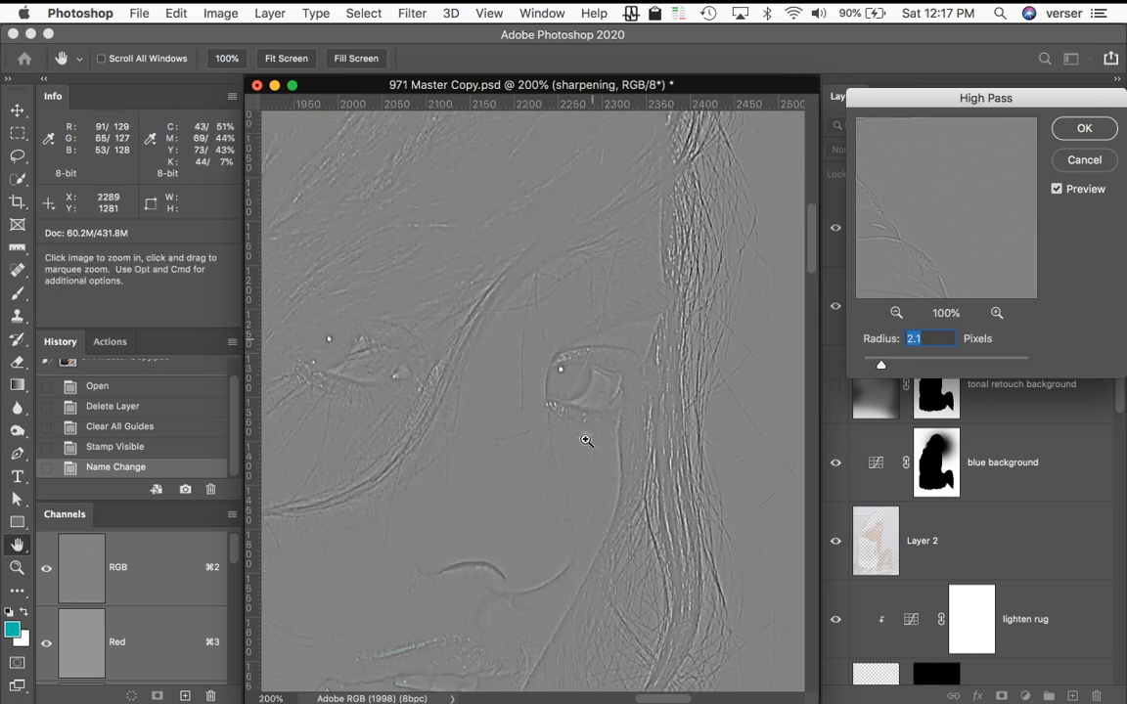
left_click(544, 464, "super")
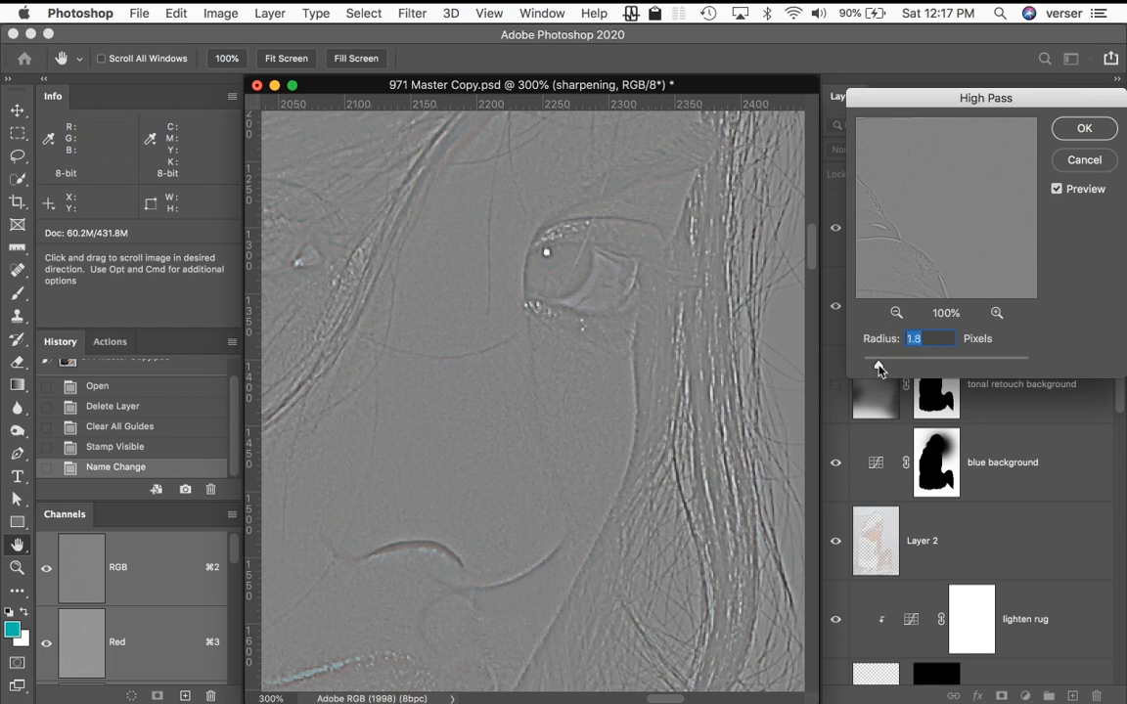
left_click_drag(879, 367, 868, 369)
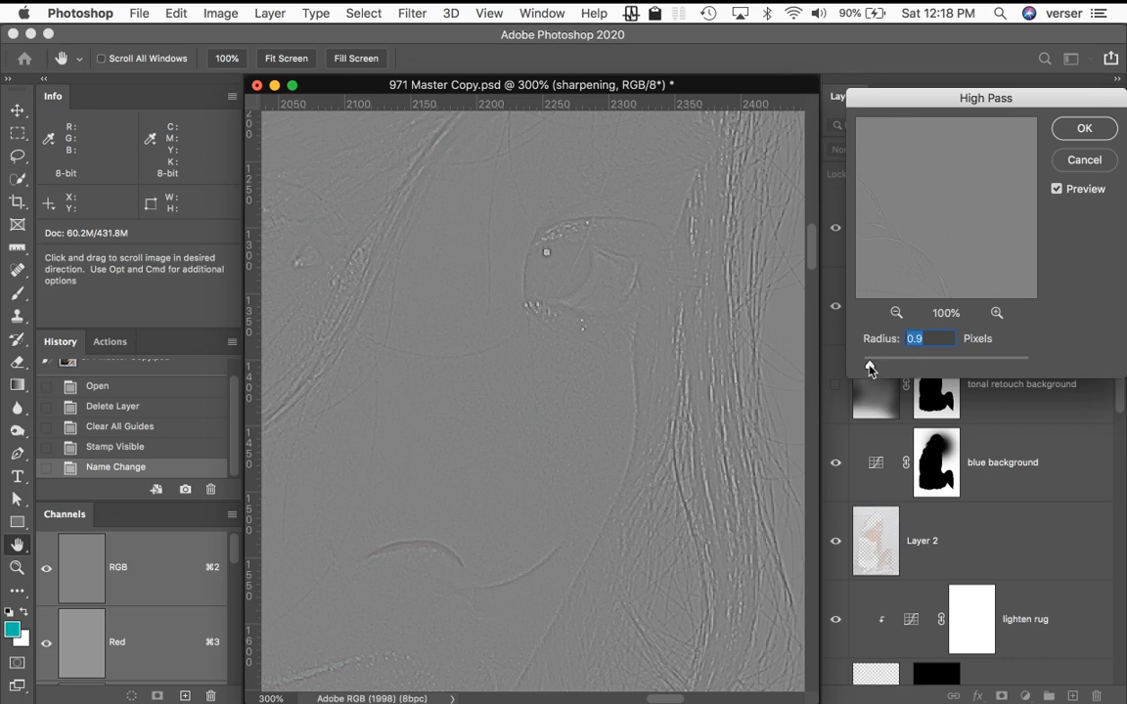
left_click_drag(870, 368, 882, 369)
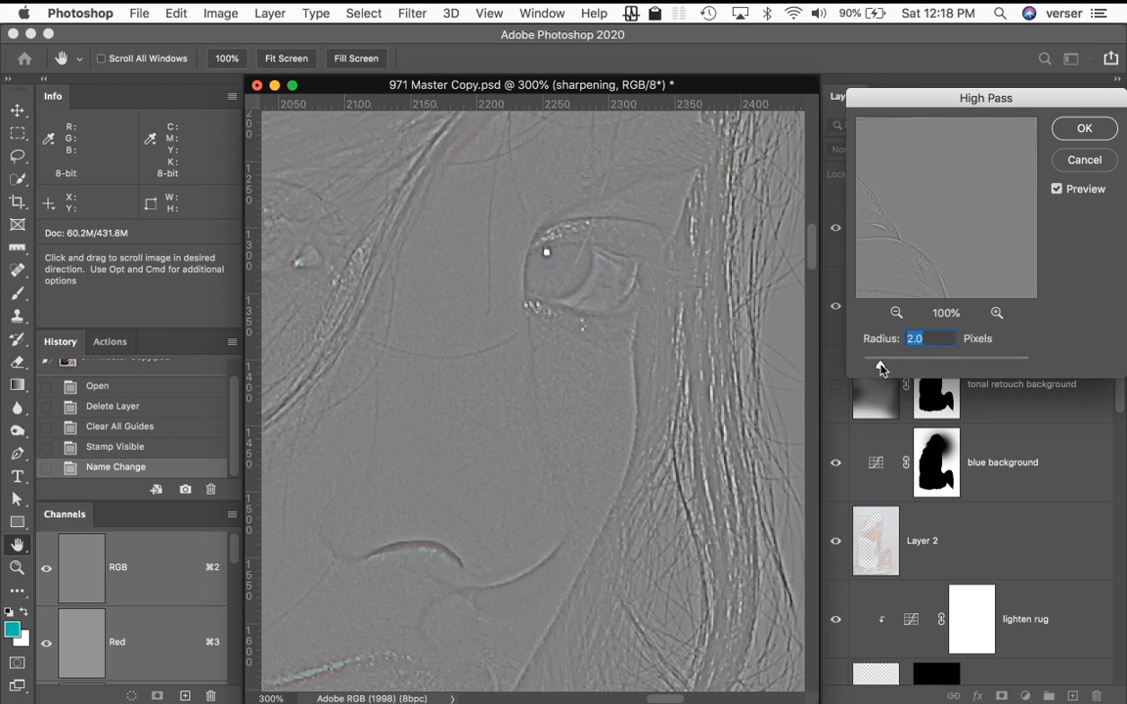
left_click_drag(880, 368, 876, 368)
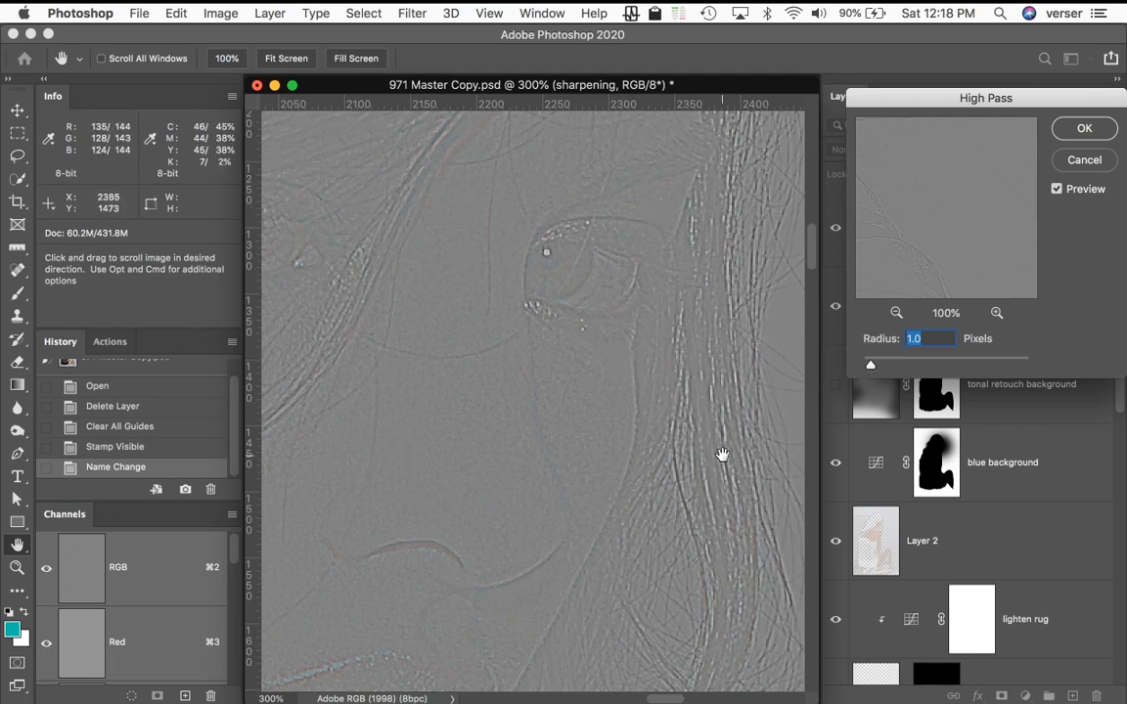
left_click_drag(646, 411, 785, 539)
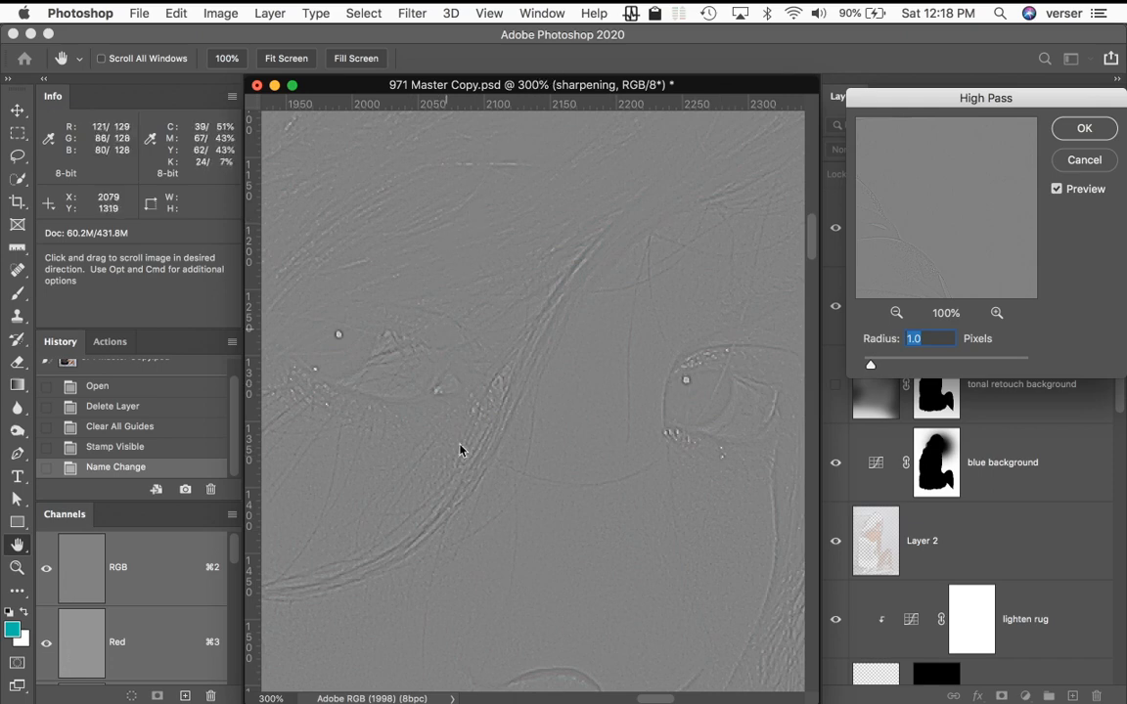
left_click_drag(525, 455, 521, 253)
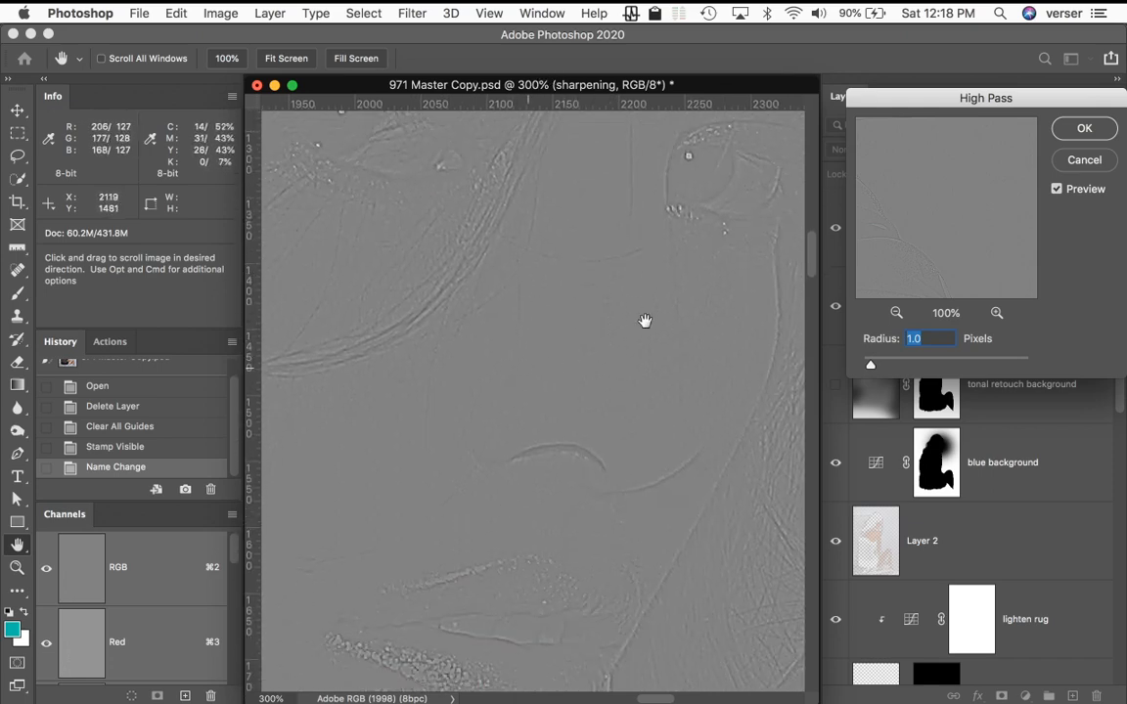
left_click(1084, 130)
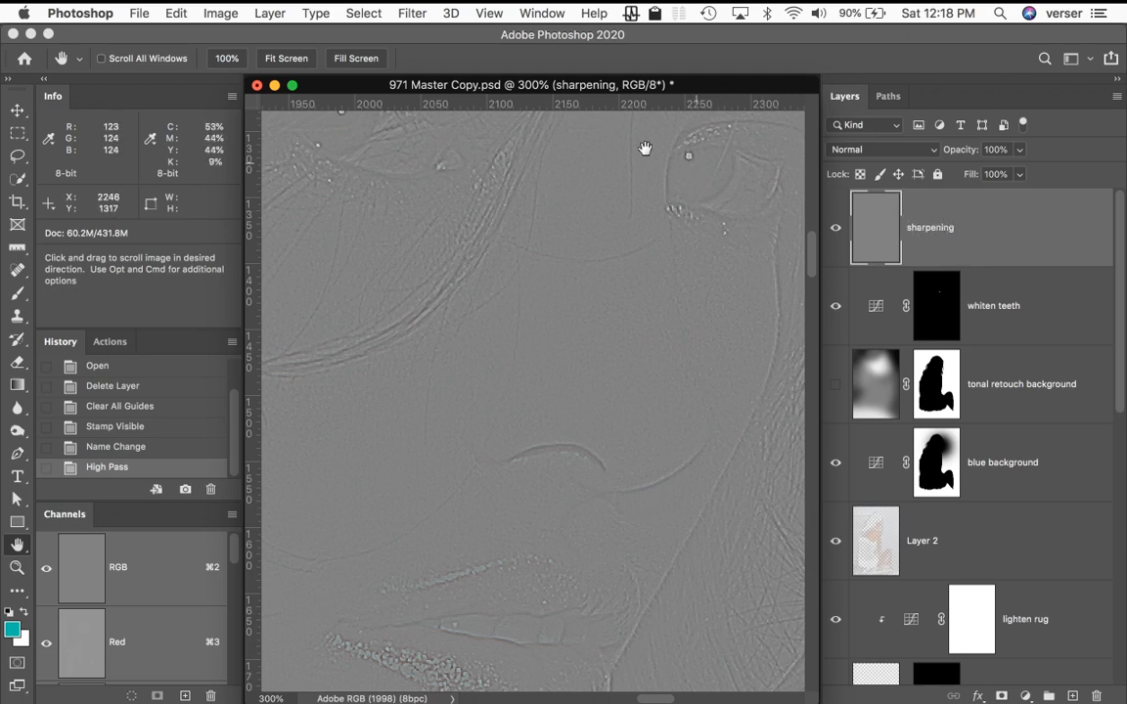
- Set the sharpening layer's blend mode to Overlay and toggle its visibility to compare the facial detail
left_click(861, 152)
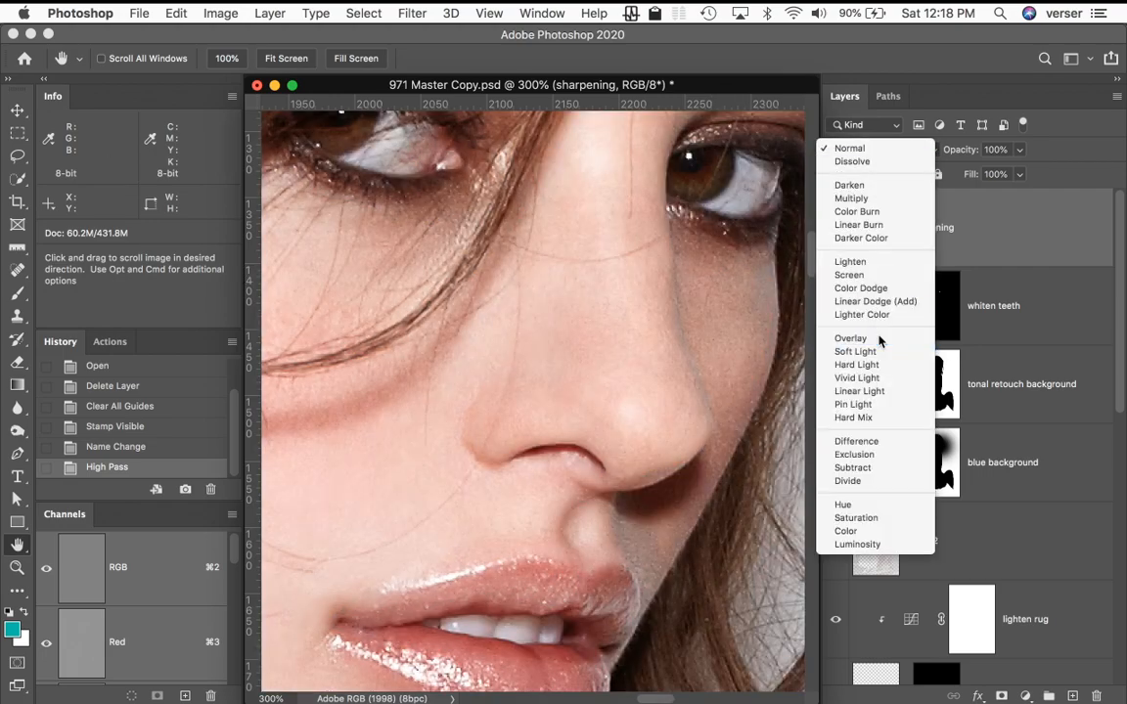
left_click(851, 338)
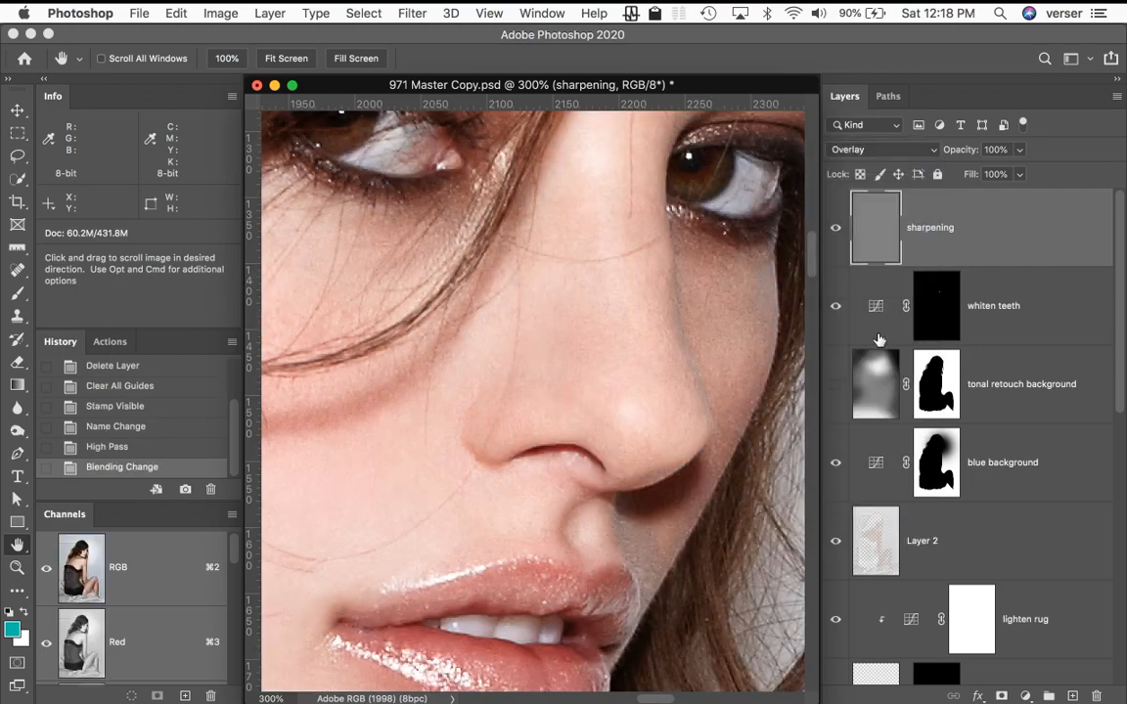
left_click(835, 231)
left_click(835, 231)
left_click(836, 231)
left_click(832, 231)
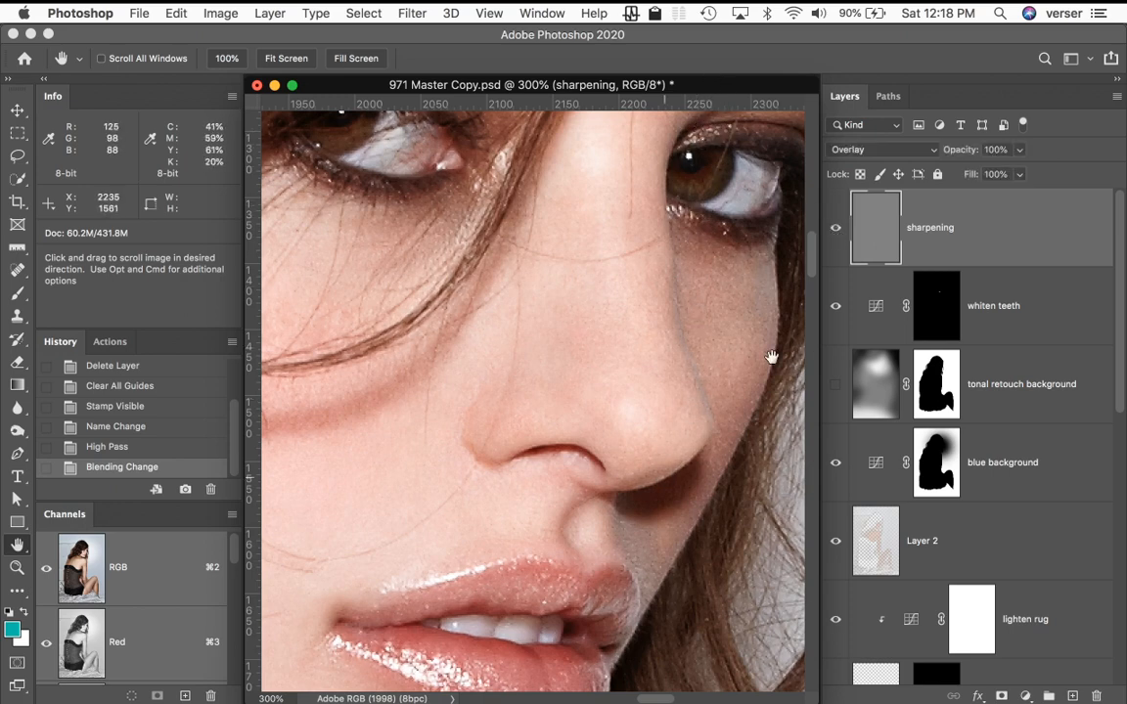
- Compare the eyes, hair and lips with and without the sharpening layer at 200% magnification
left_click(696, 323, "alt")
left_click_drag(477, 322, 720, 340)
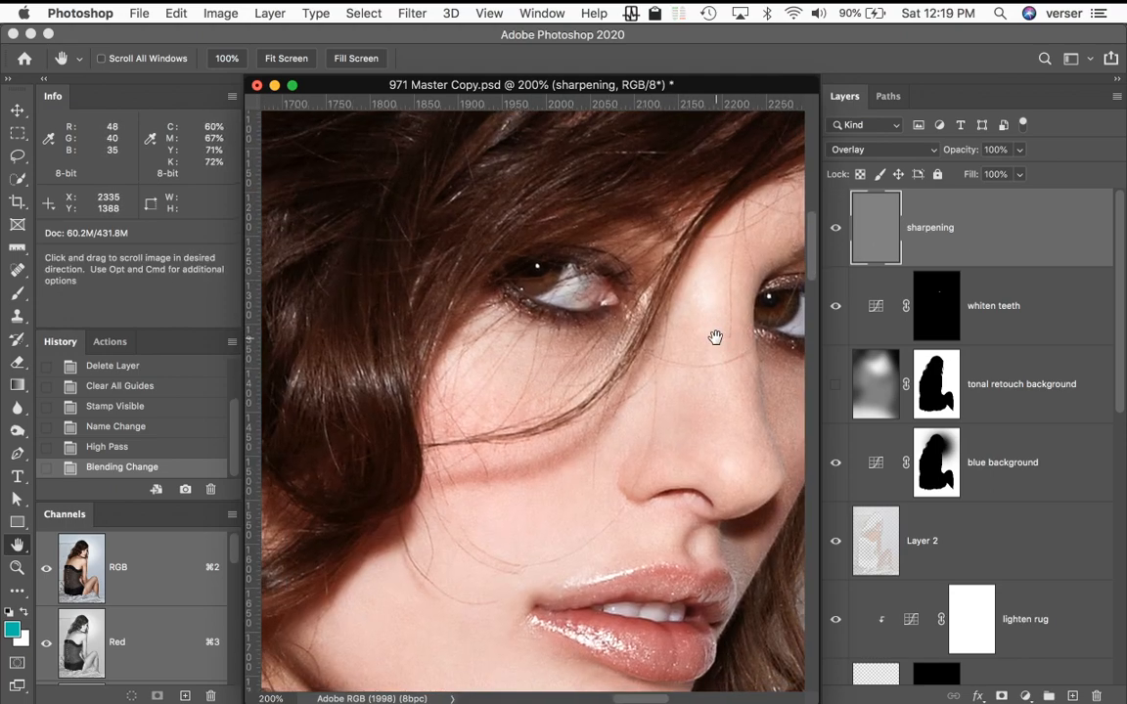
left_click(836, 230)
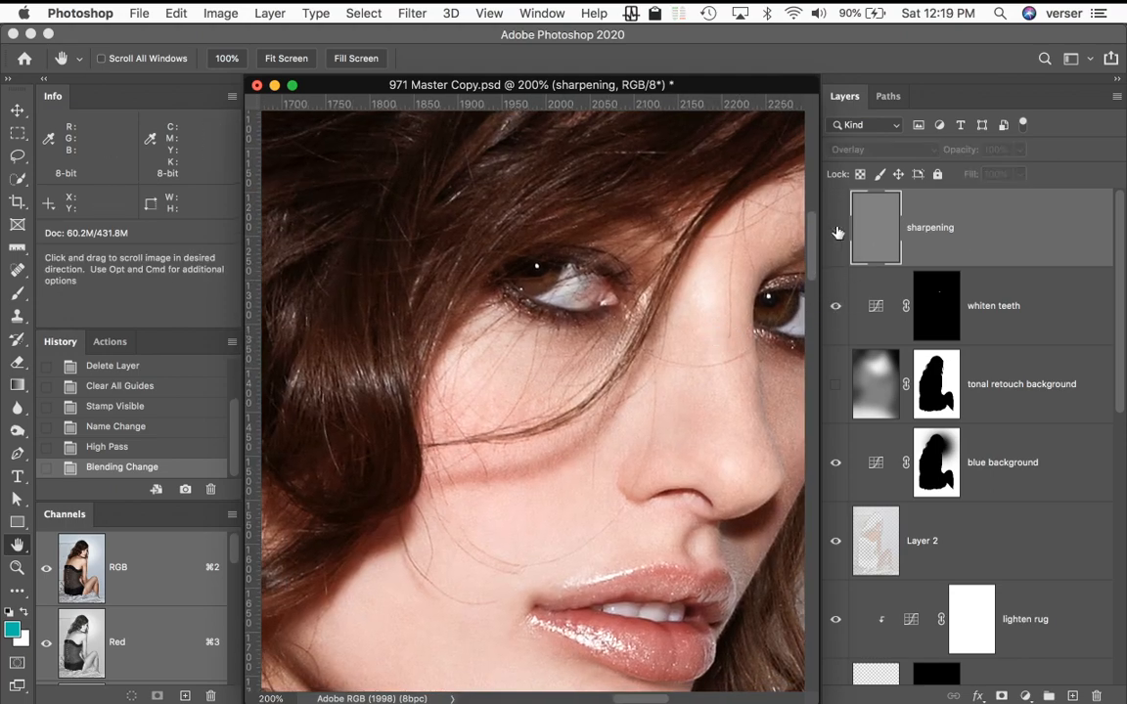
left_click(836, 228)
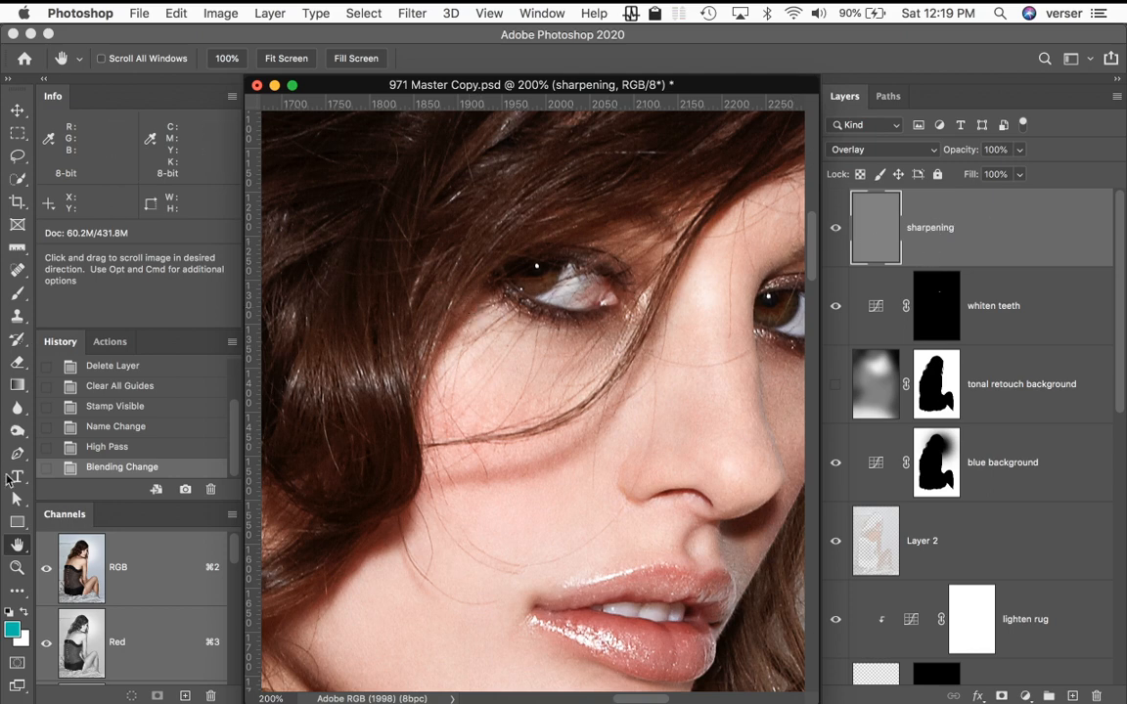
- Fit the whole image in view and set the Rectangular Marquee tool to a fixed ratio of 45 by 60
double_click(17, 546)
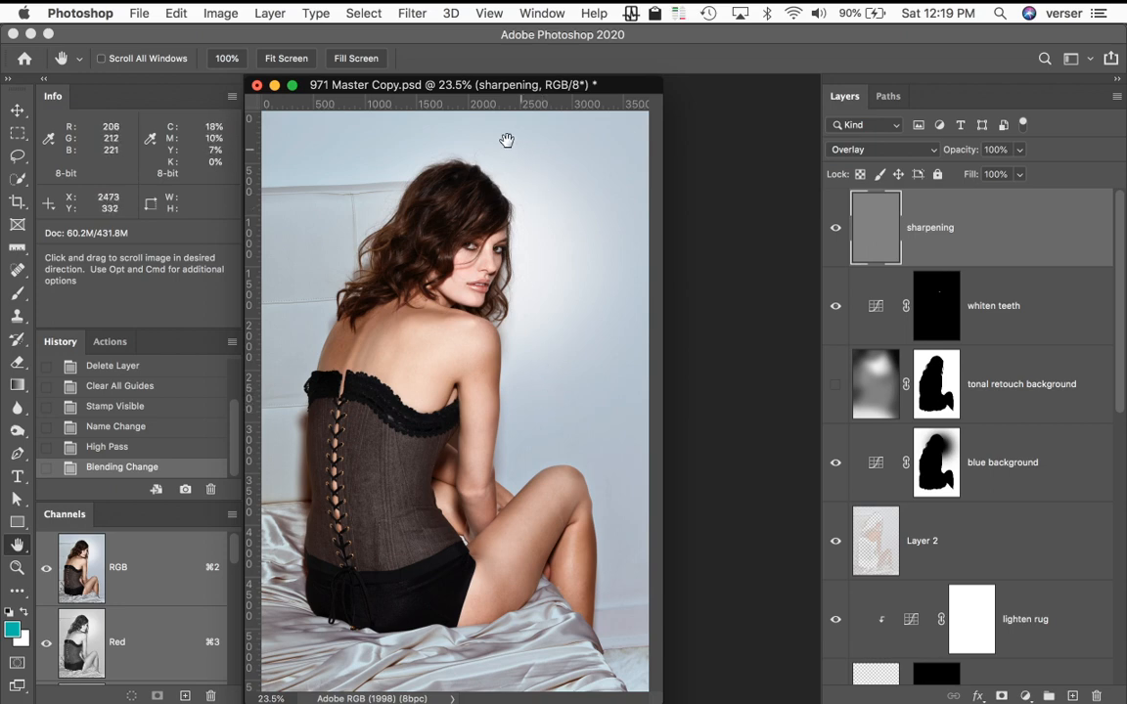
left_click(20, 133)
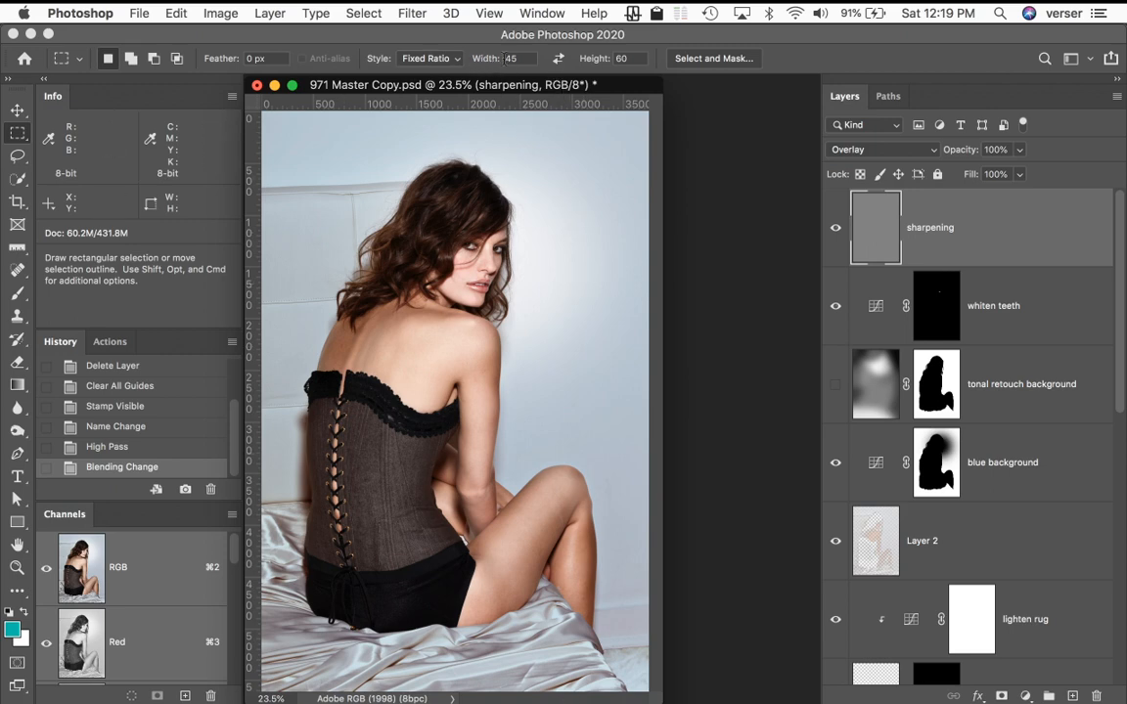
left_click(443, 60)
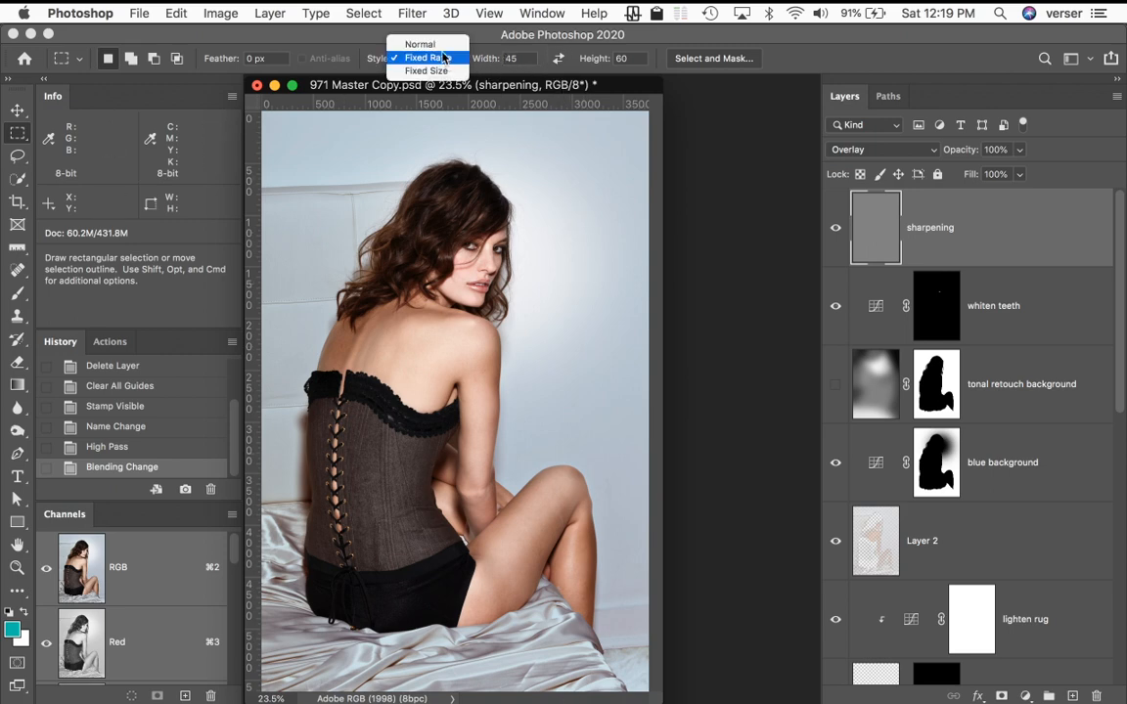
left_click(436, 44)
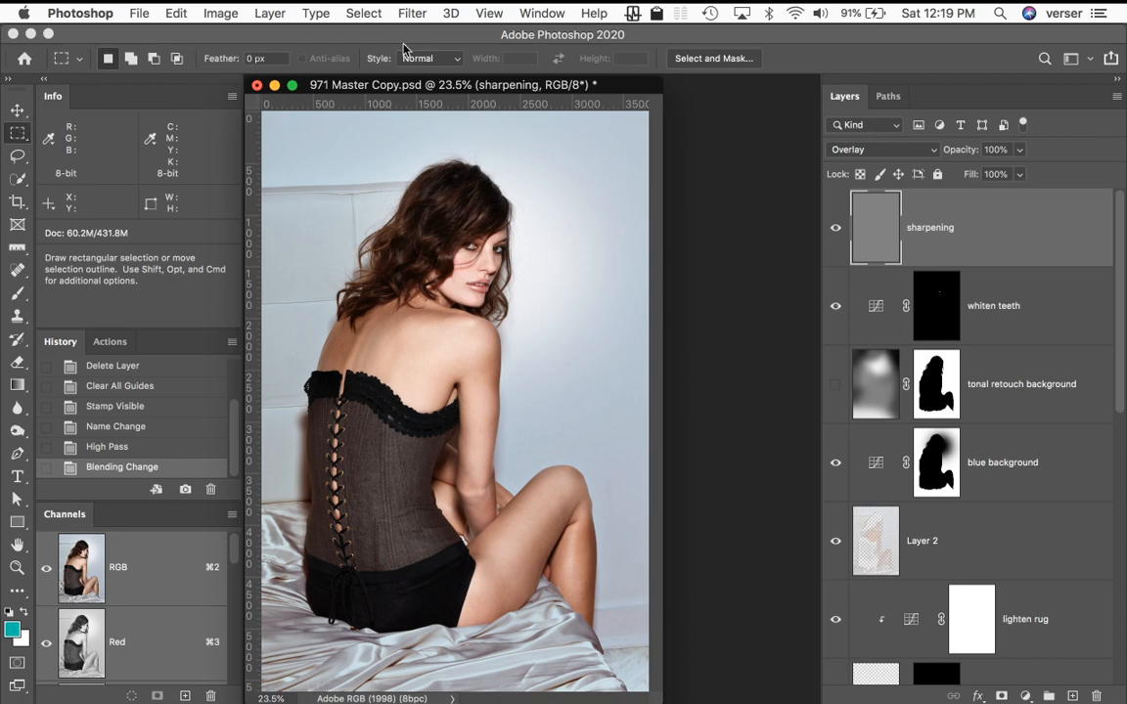
left_click(450, 63)
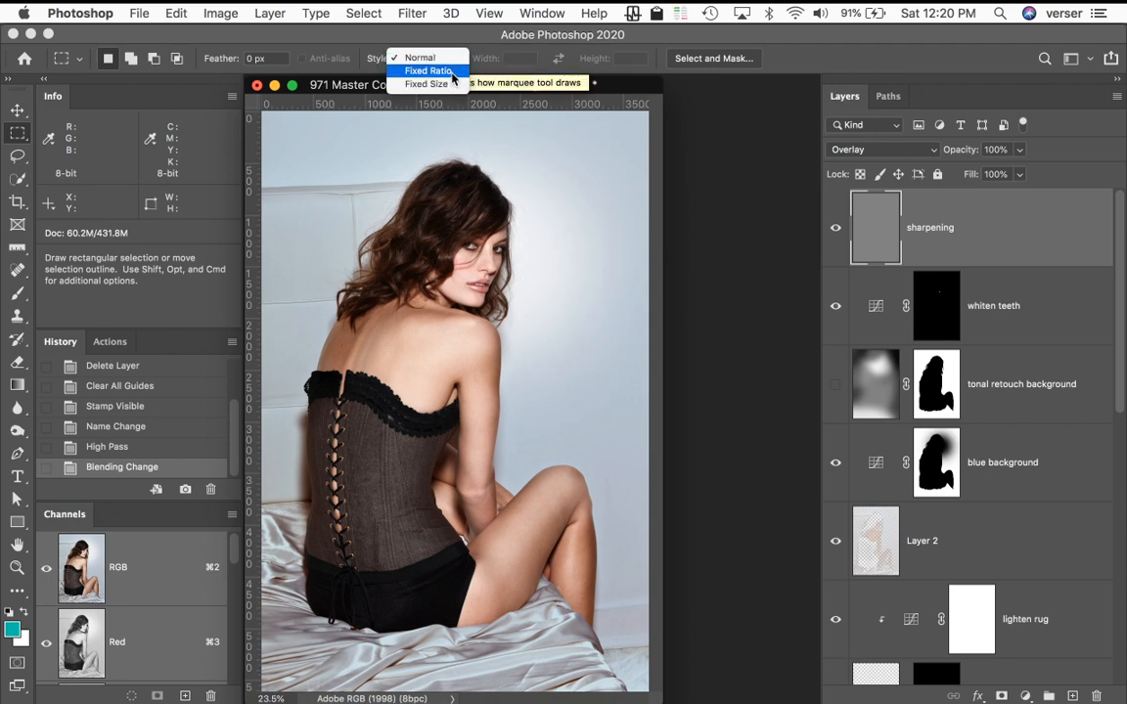
left_click(452, 71)
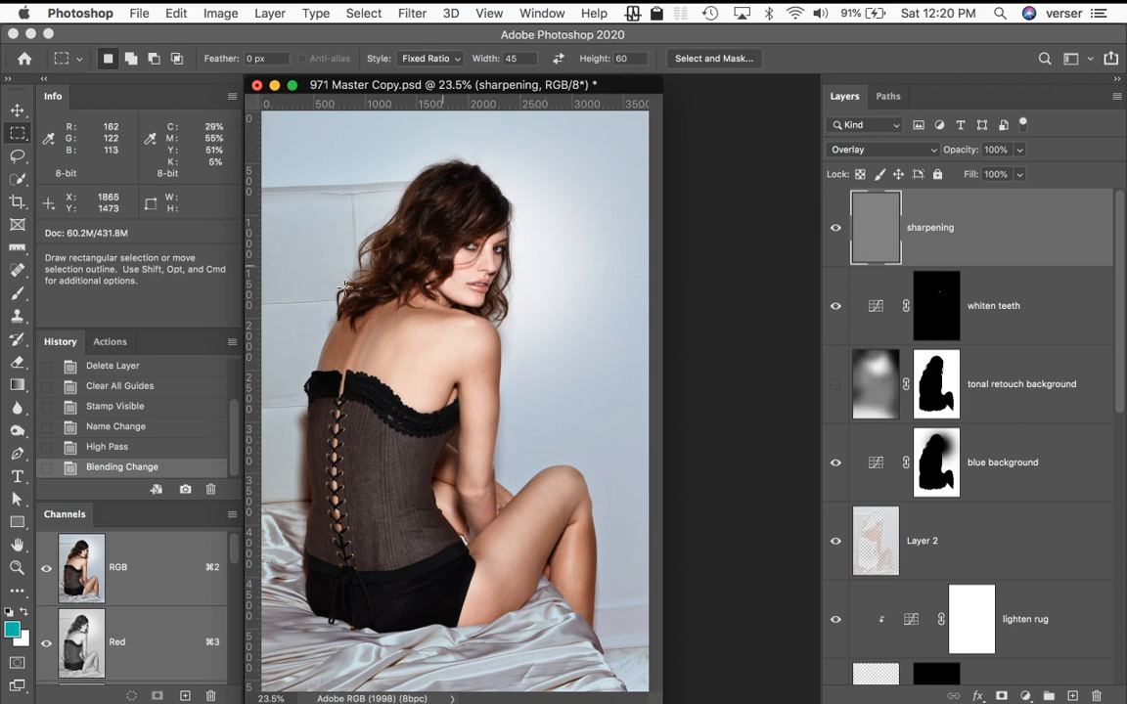
- Select a full-width area of about 3738 × 4984 px around the seated woman and crop the image to it
left_click_drag(300, 172, 702, 688)
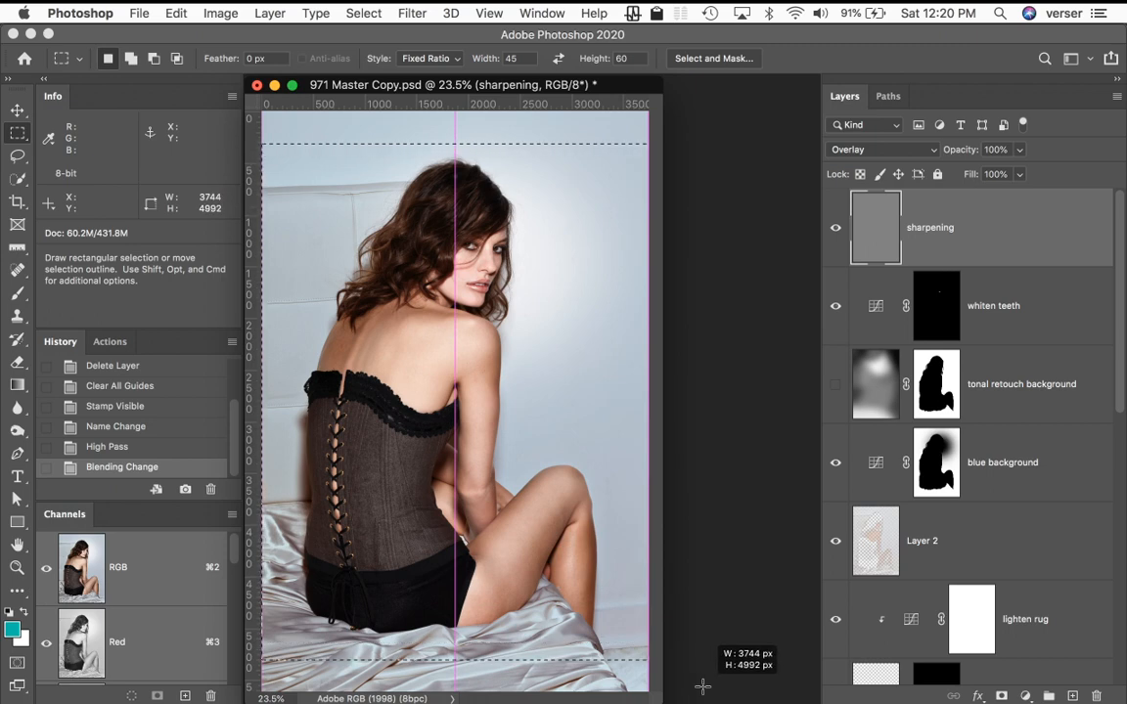
mouse_move(702, 687)
left_mouse_down()
mouse_move(706, 675)
mouse_move(709, 684)
left_mouse_up()
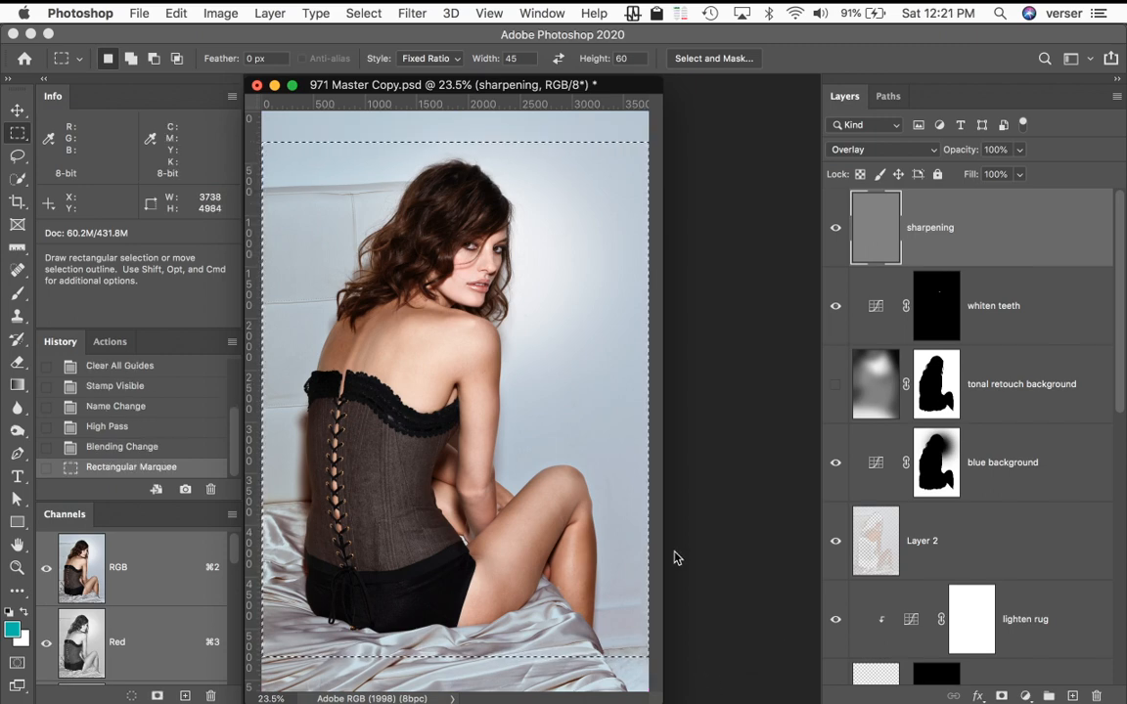
left_click(17, 202)
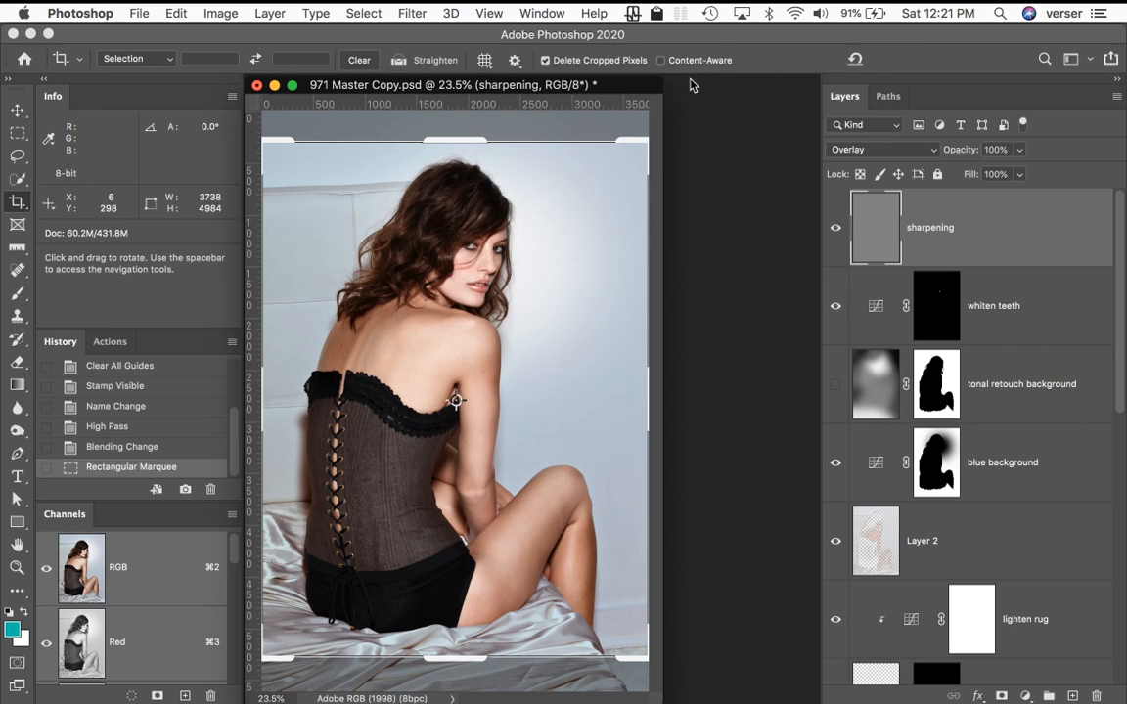
key("Return")
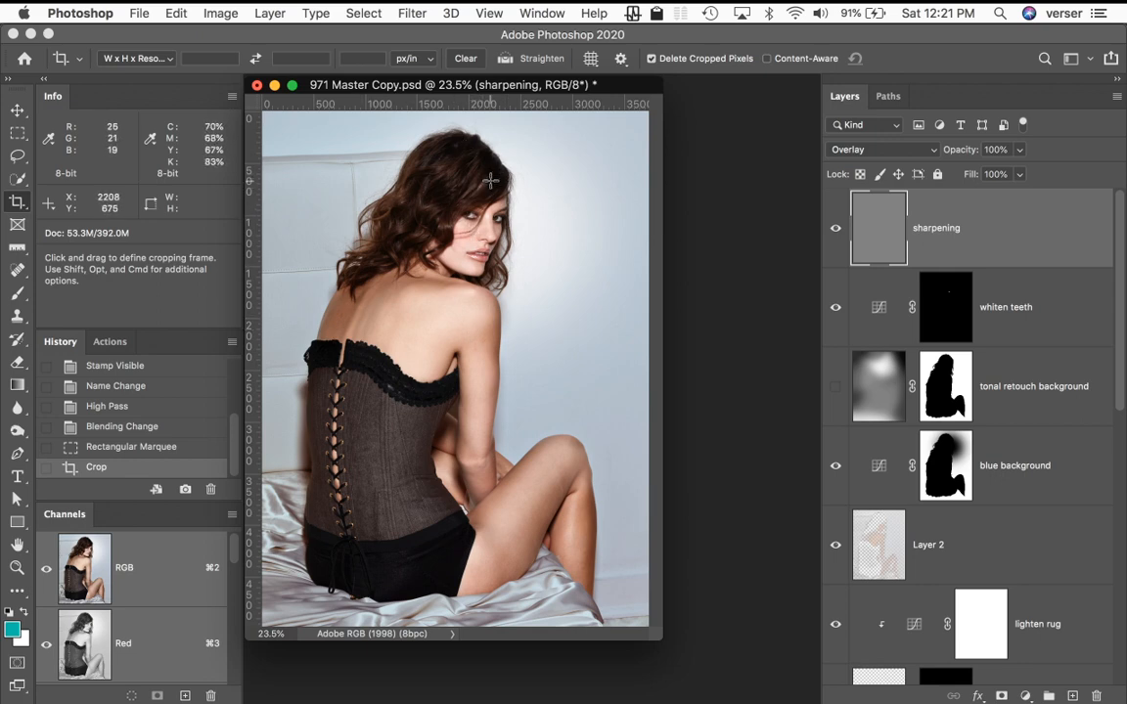
- Open the Image Size settings and try centimeters and millimeters as the dimension units
left_click(221, 13)
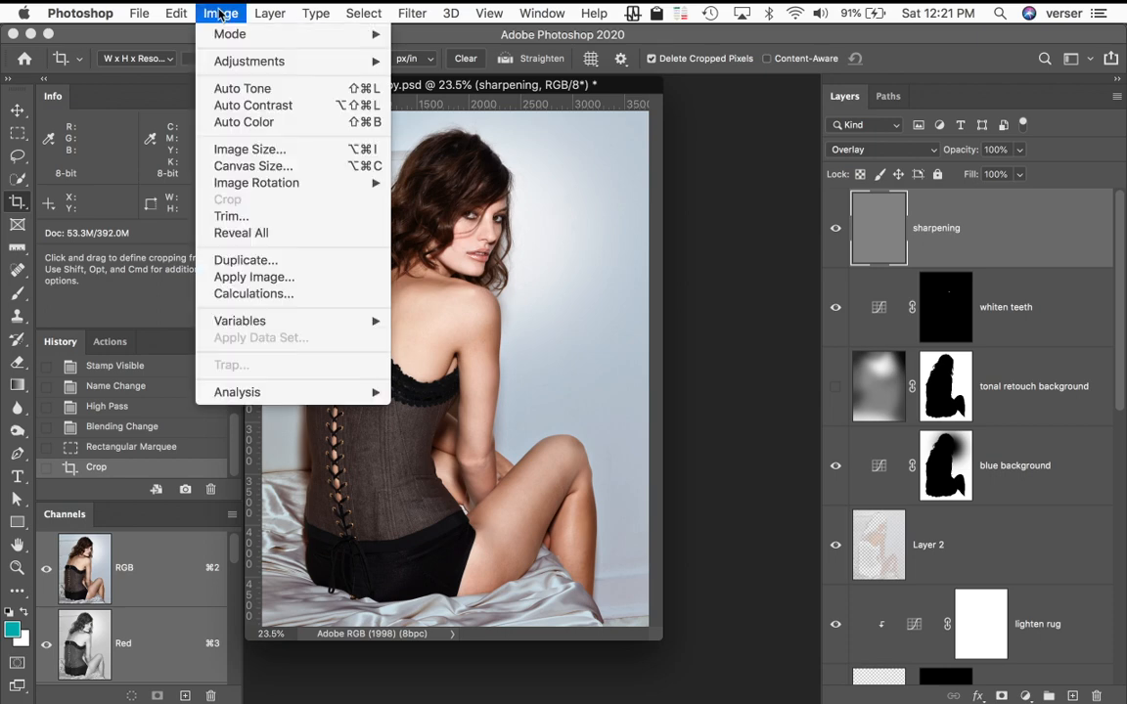
left_click(249, 152)
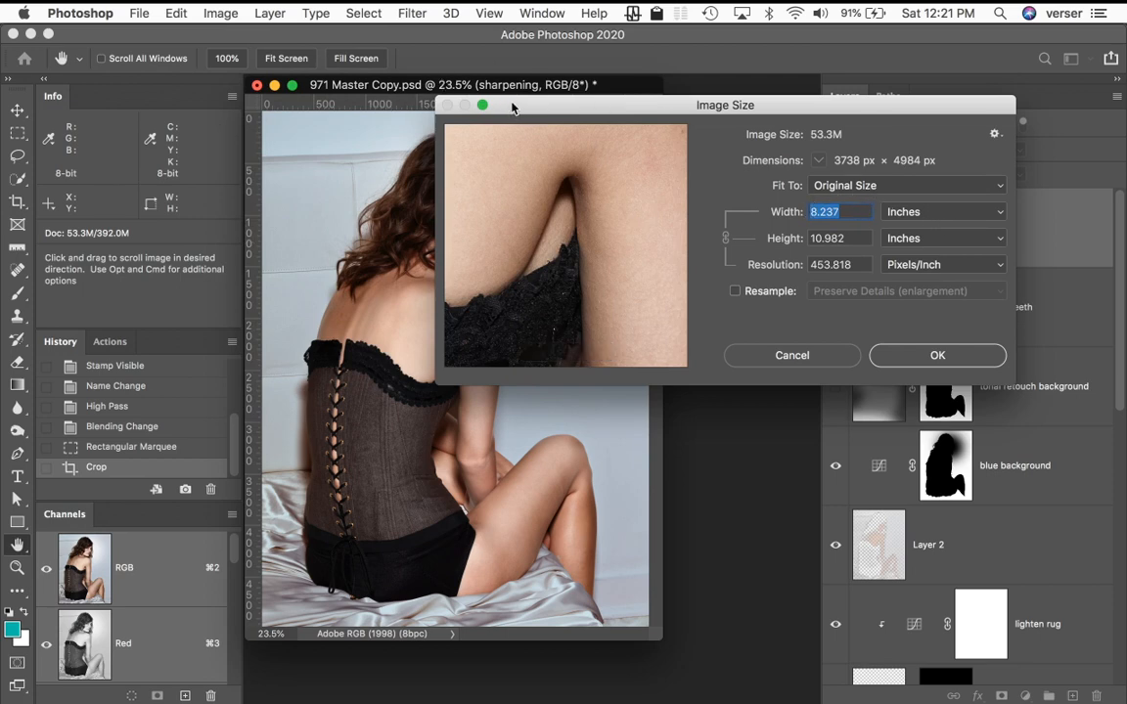
left_click(929, 211)
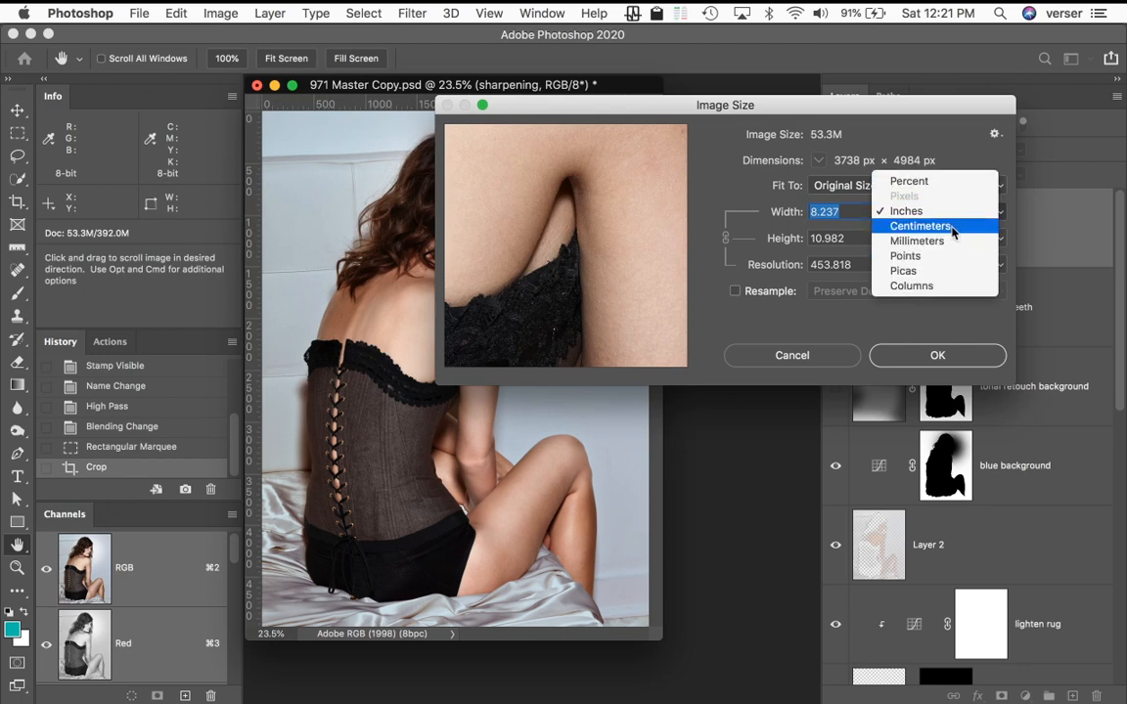
left_click(937, 225)
left_click(942, 216)
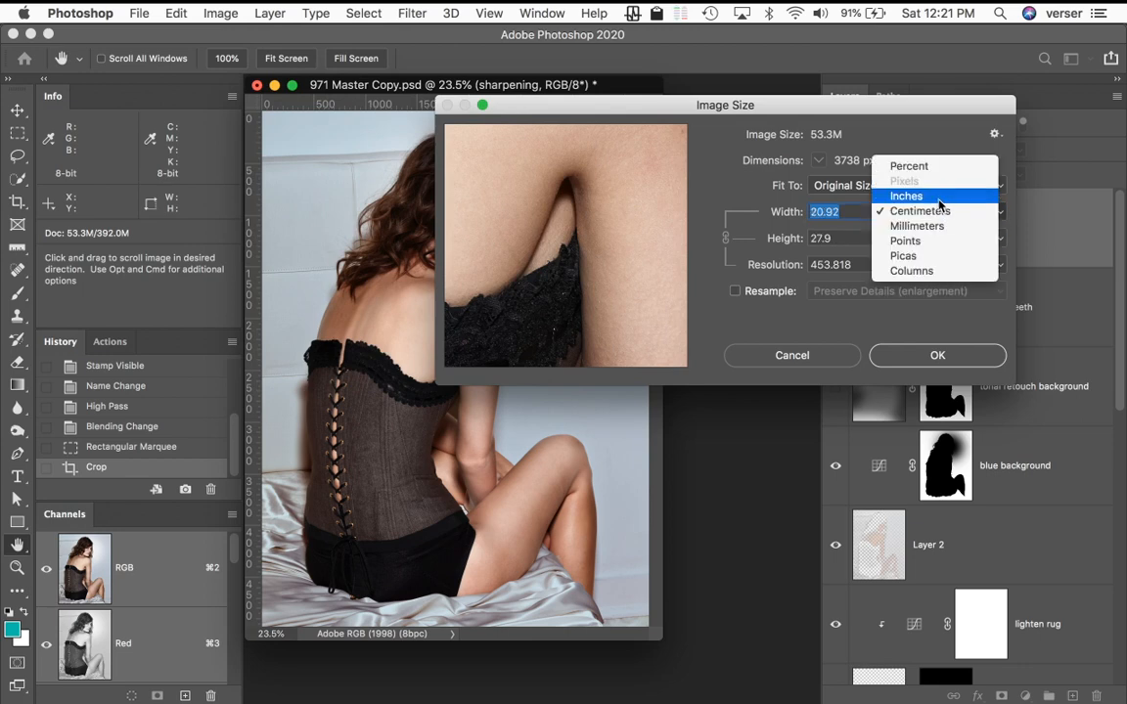
left_click(934, 226)
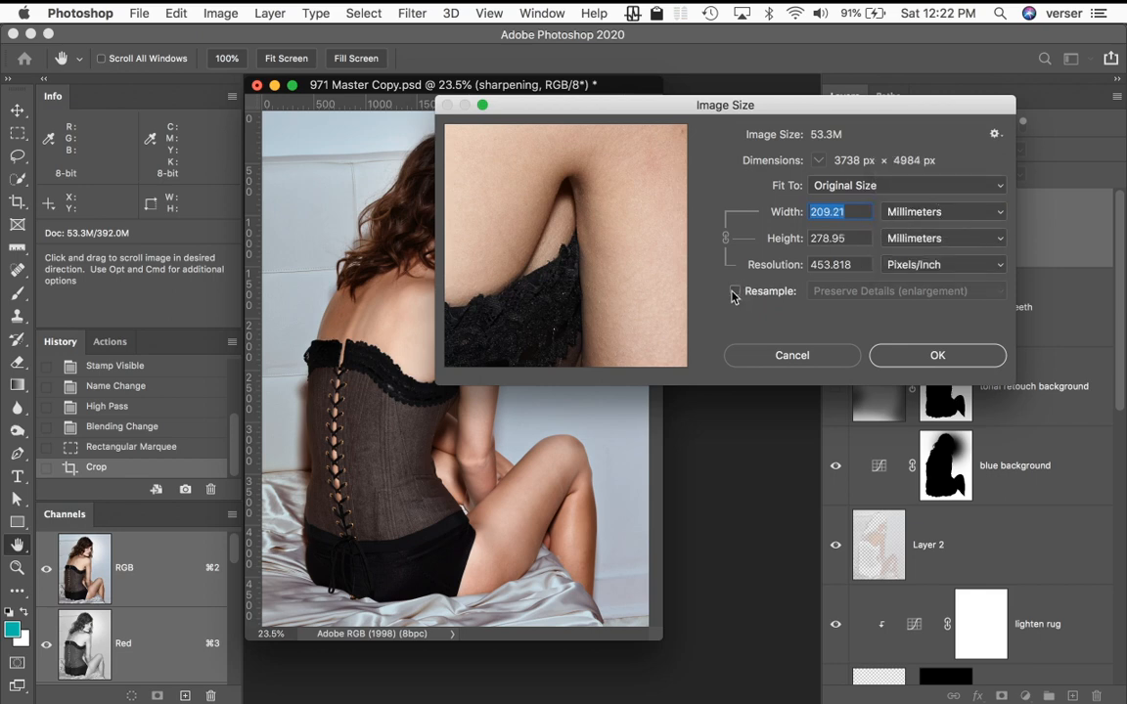
- Enable resampling, look through the available width units, and disable resampling again
left_click(736, 292)
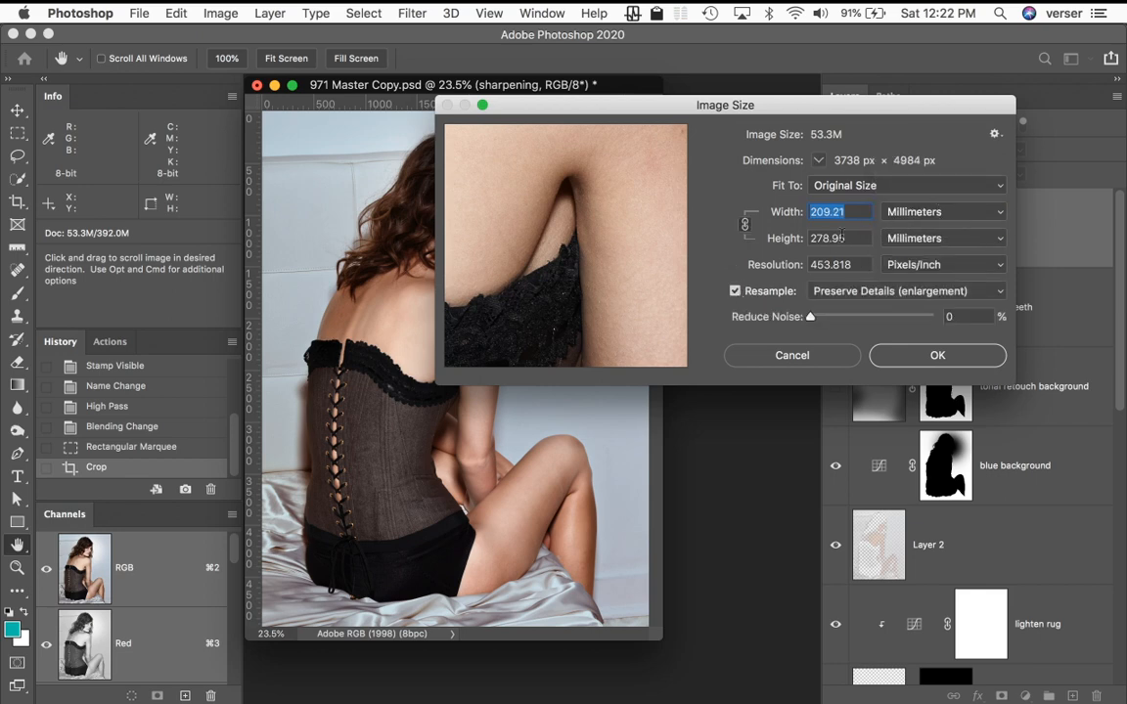
left_click(926, 220)
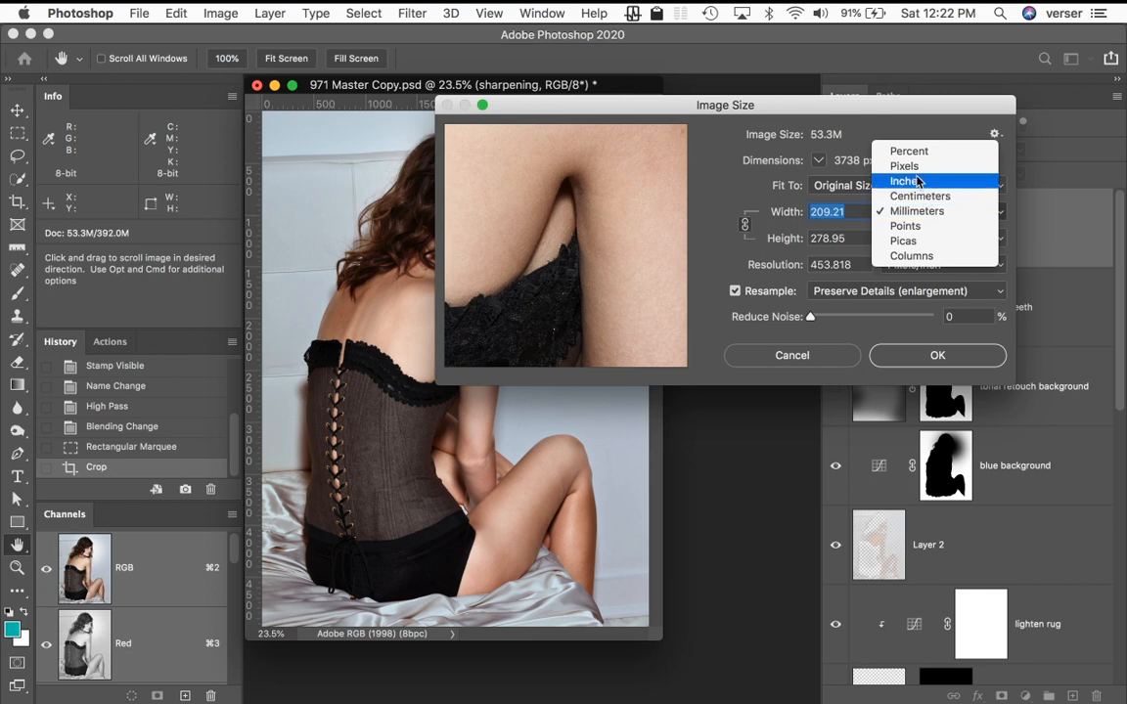
left_click(716, 257)
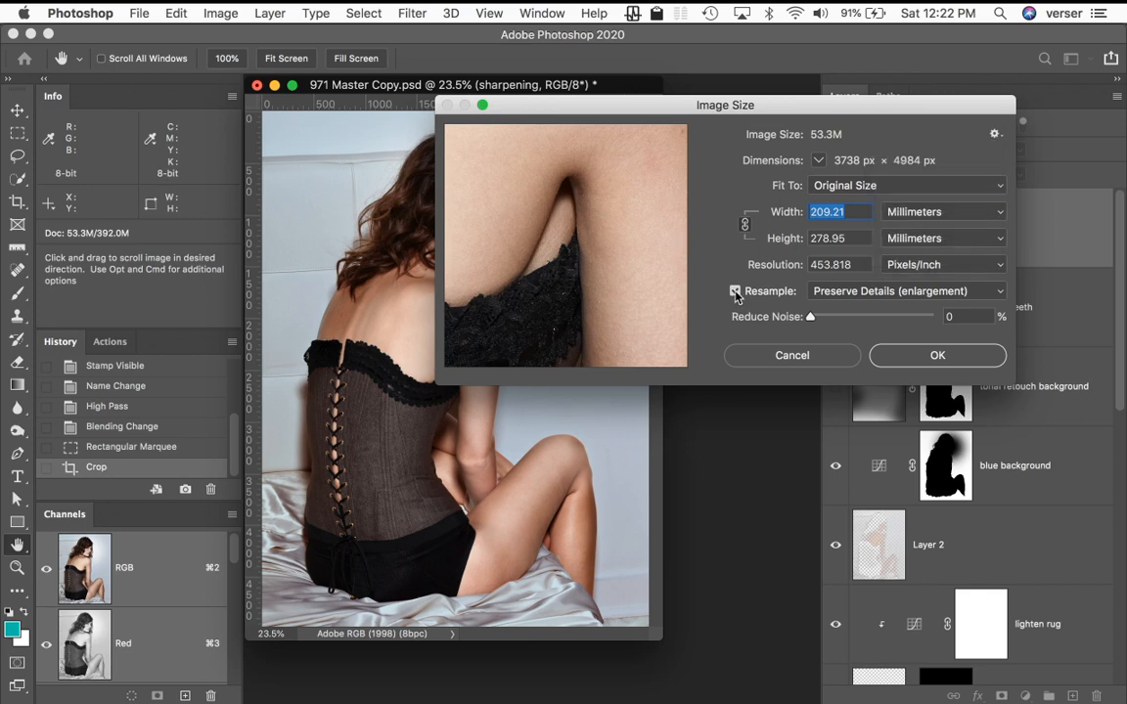
left_click(736, 292)
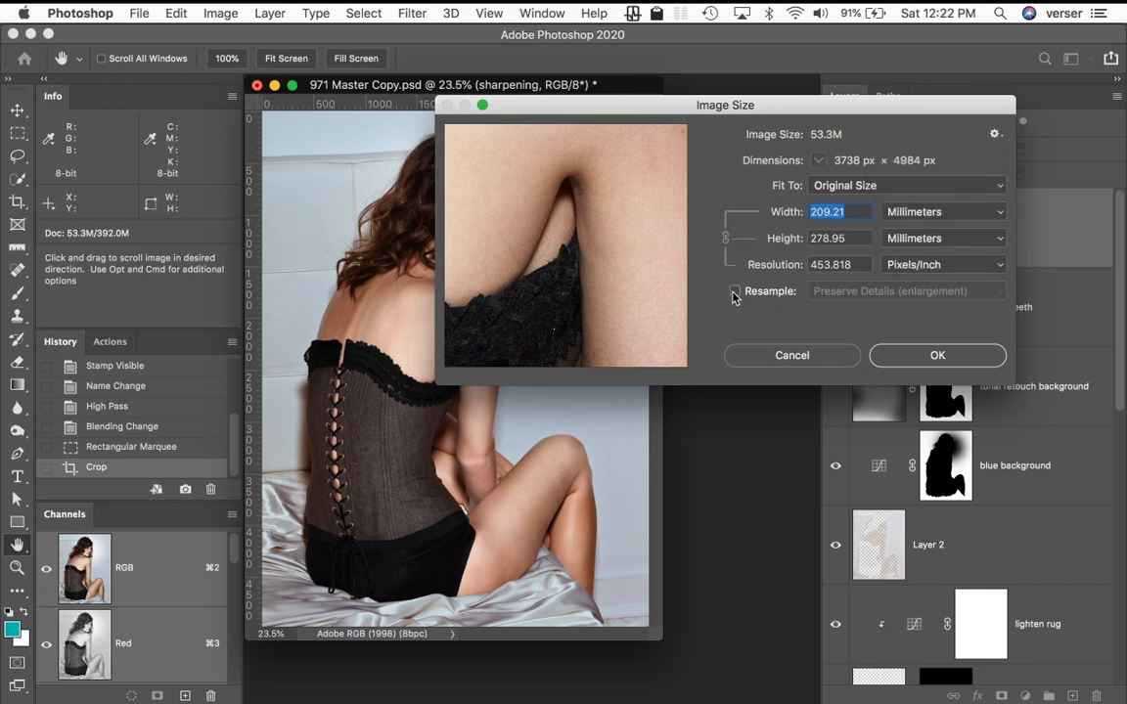
- Switch the dimension units to inches, set the width to 8 inches without resampling, and apply the image size
left_click(958, 219)
left_click(934, 184)
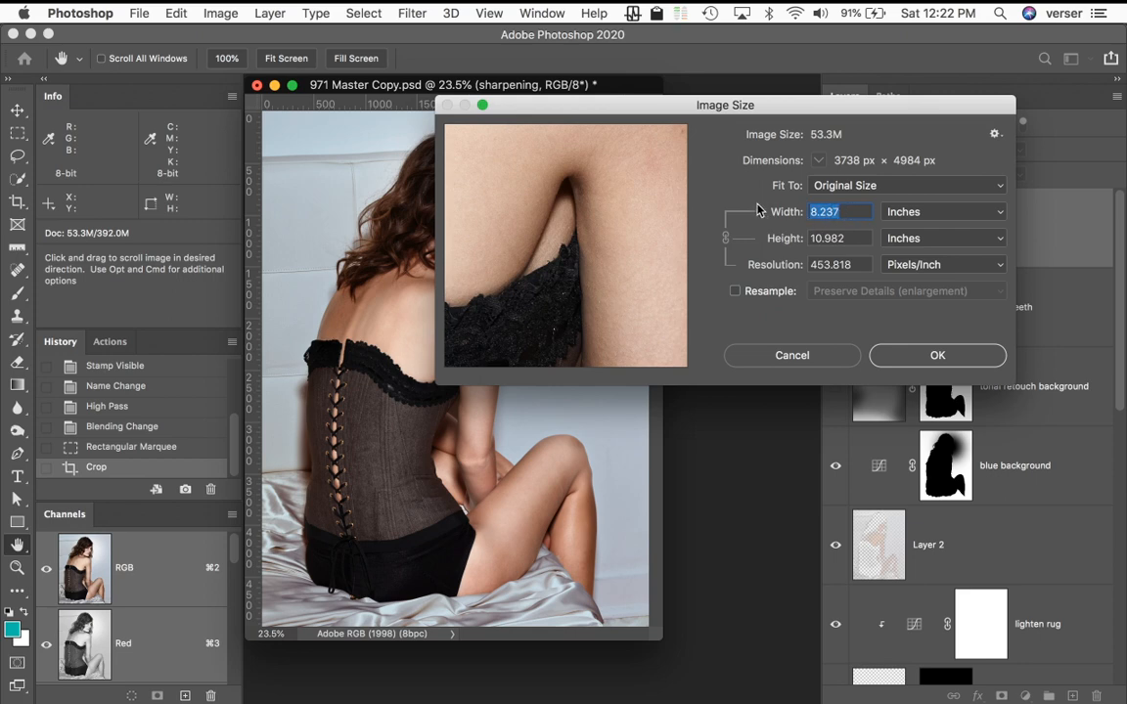
type("8")
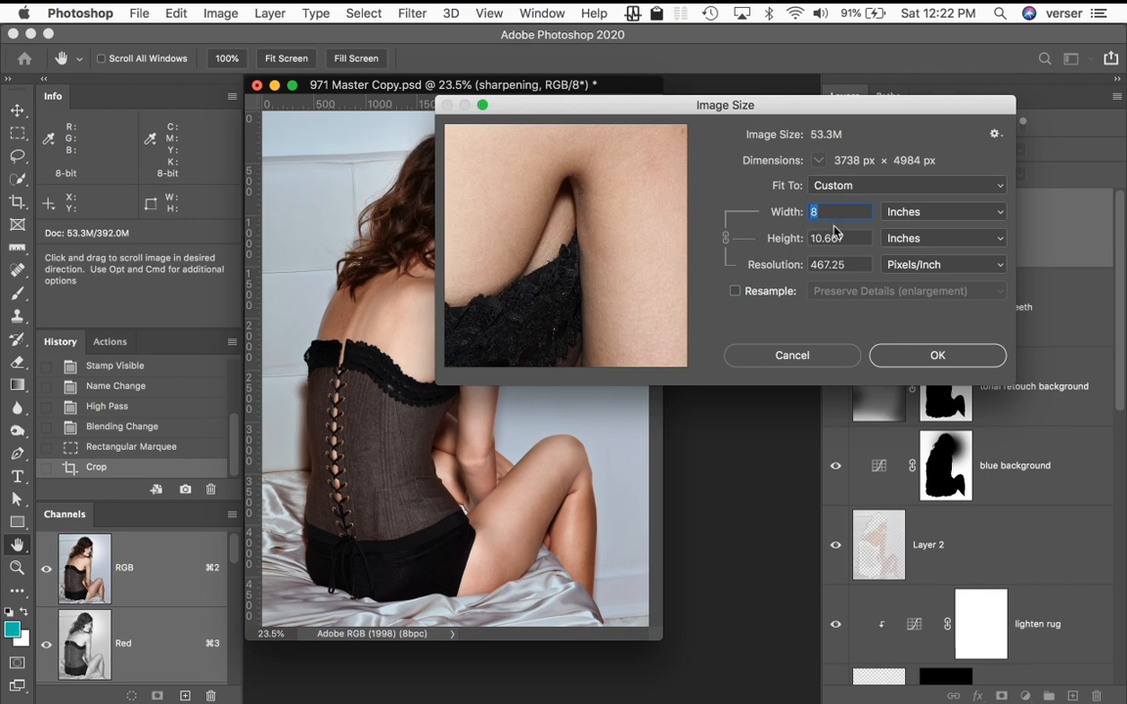
left_click(932, 358)
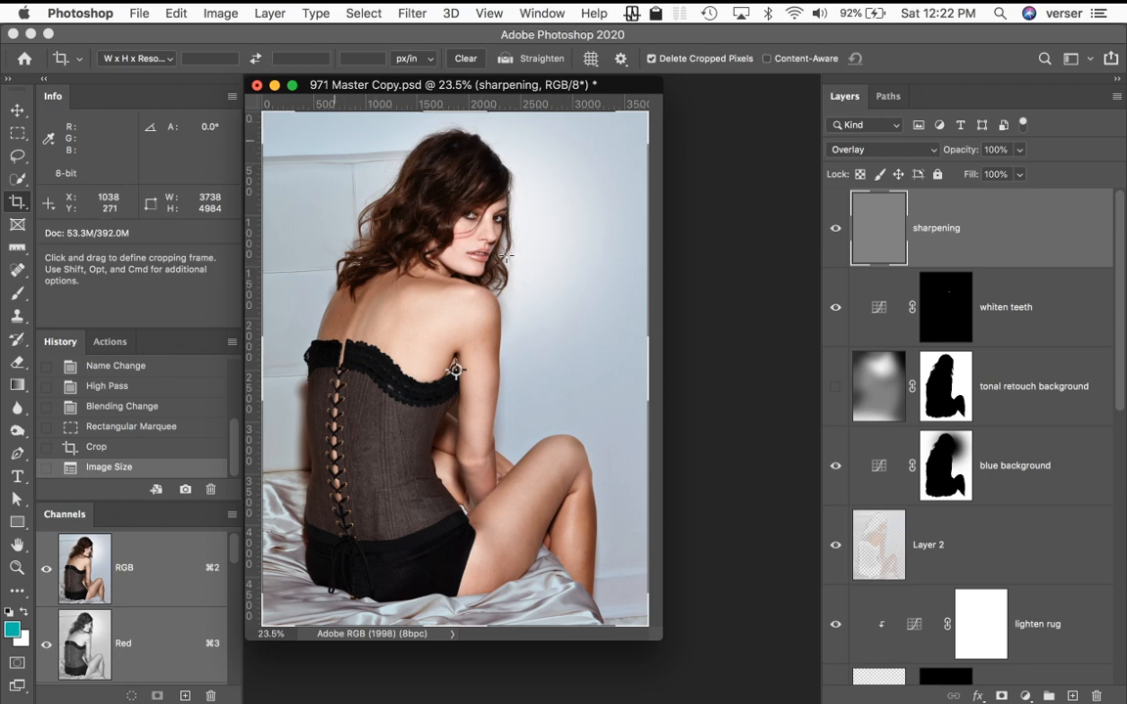
- Open the print settings for the image, enlarge the dialog, and select Canon PRO-1000 series 3 as the printer
left_click(18, 111)
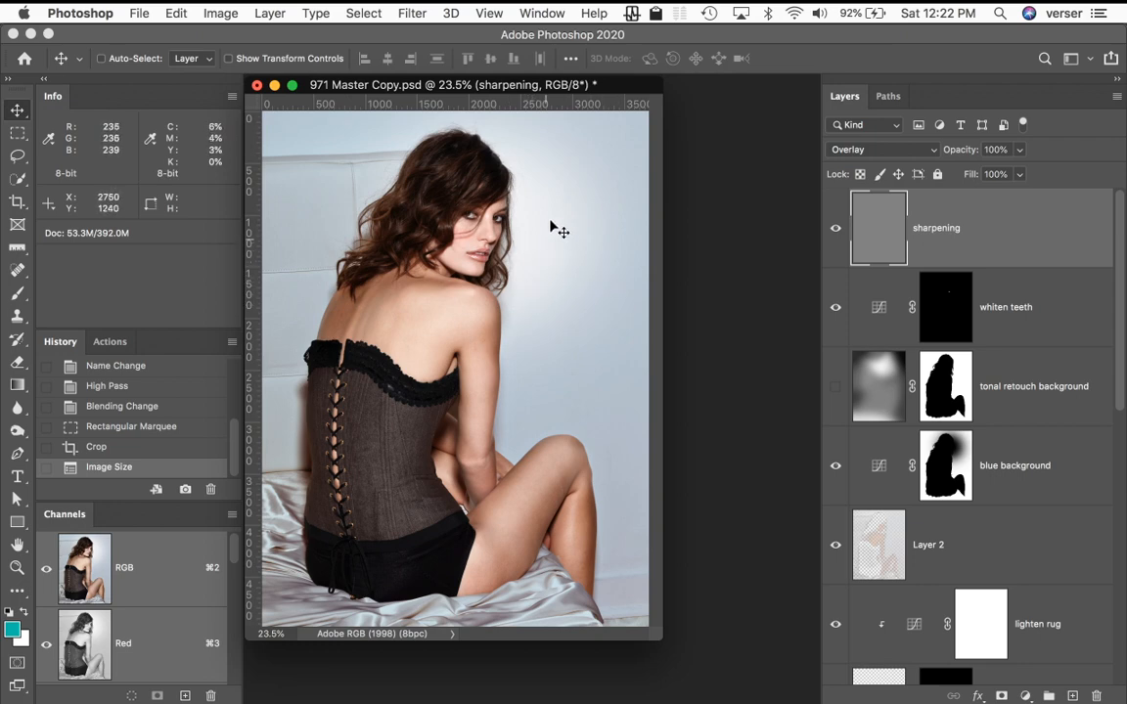
left_click(138, 12)
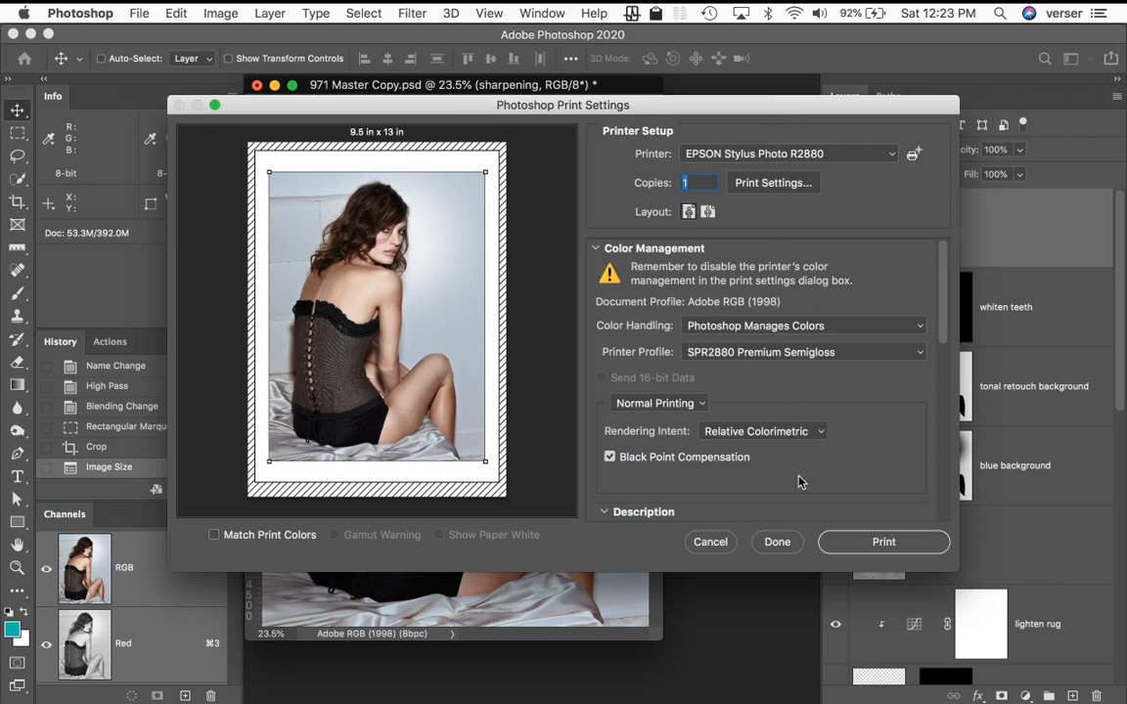
left_click_drag(957, 572, 1061, 696)
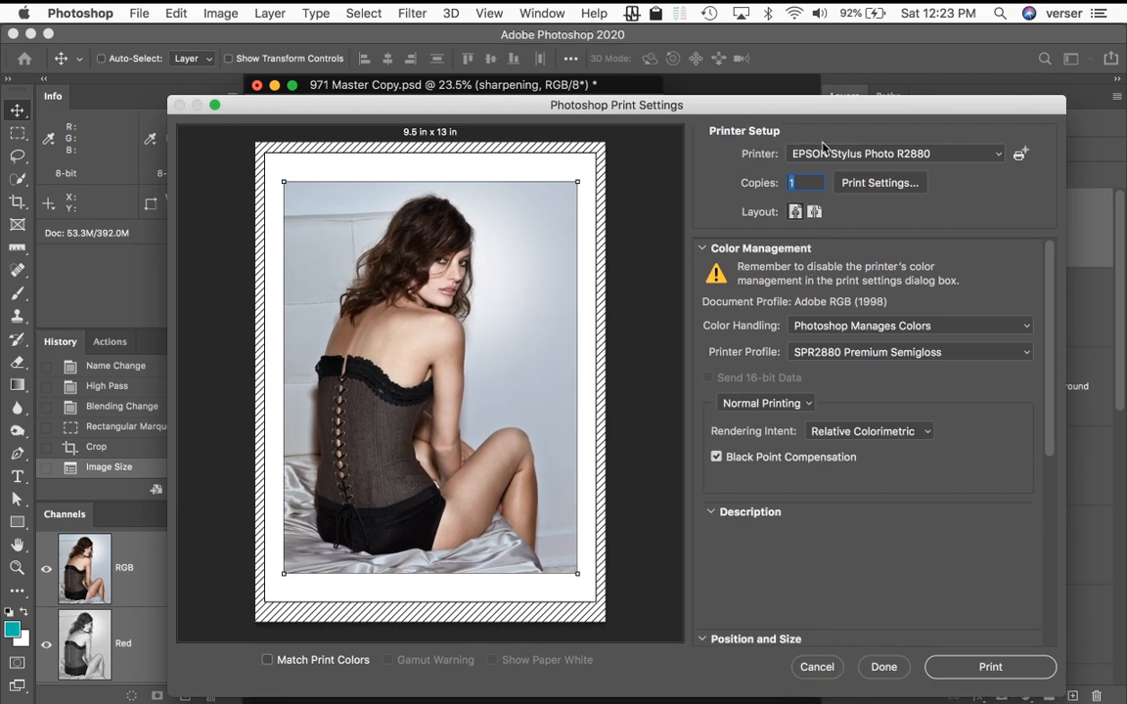
left_click(967, 159)
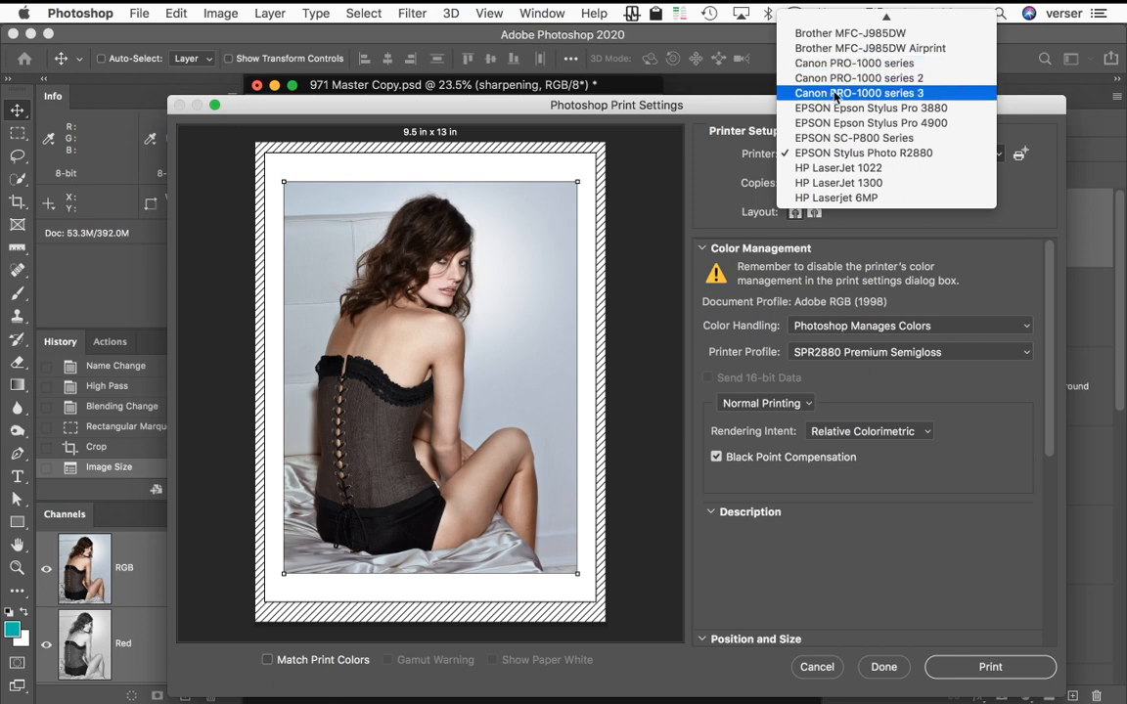
left_click(944, 95)
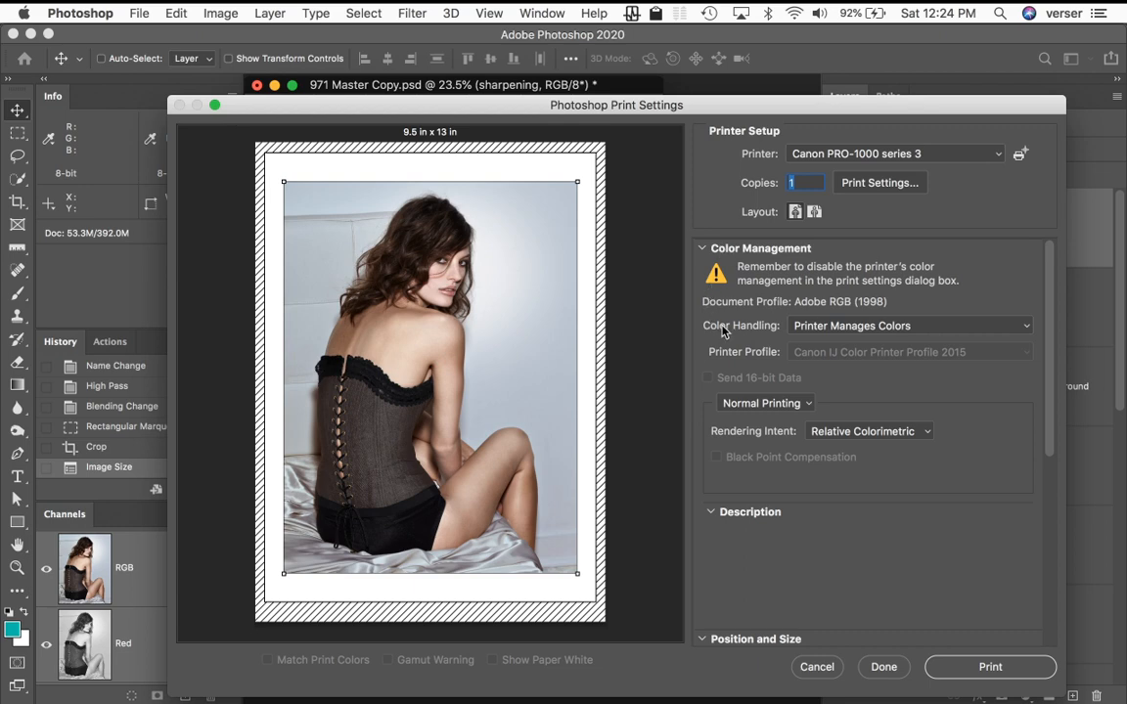
- Set color handling to Photoshop Manages Colors and choose the Canon PRO-1000/500 Photo Paper Pro Luster printer profile
left_click(945, 333)
left_click(945, 340)
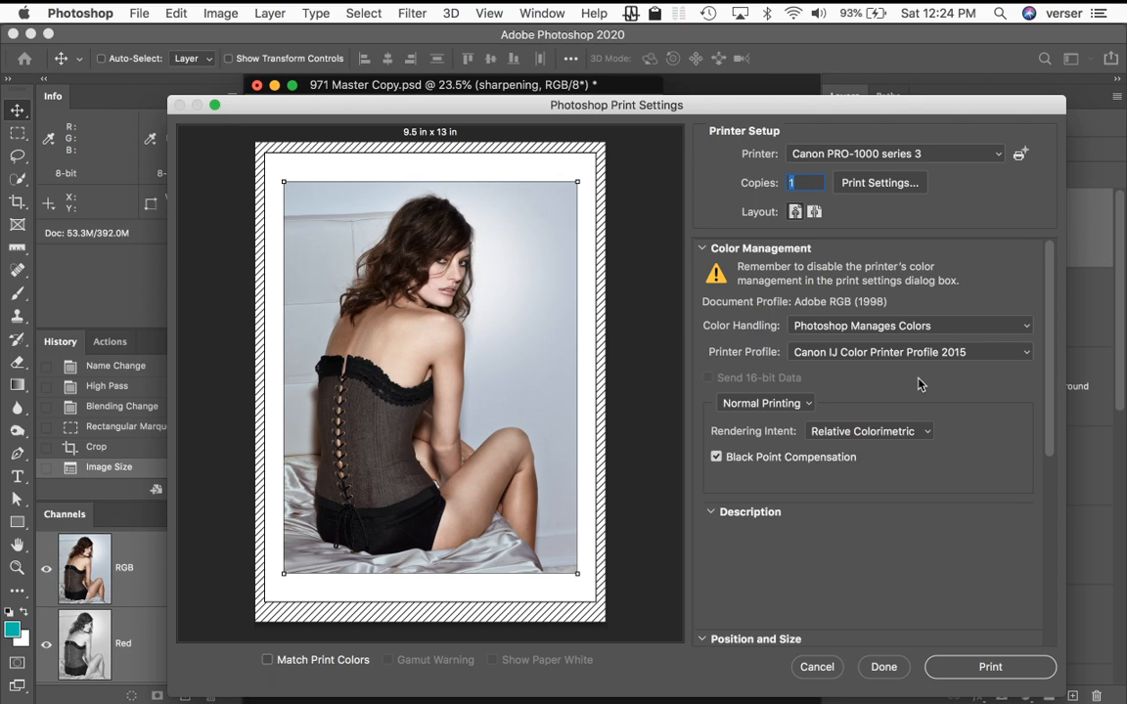
left_click(997, 353)
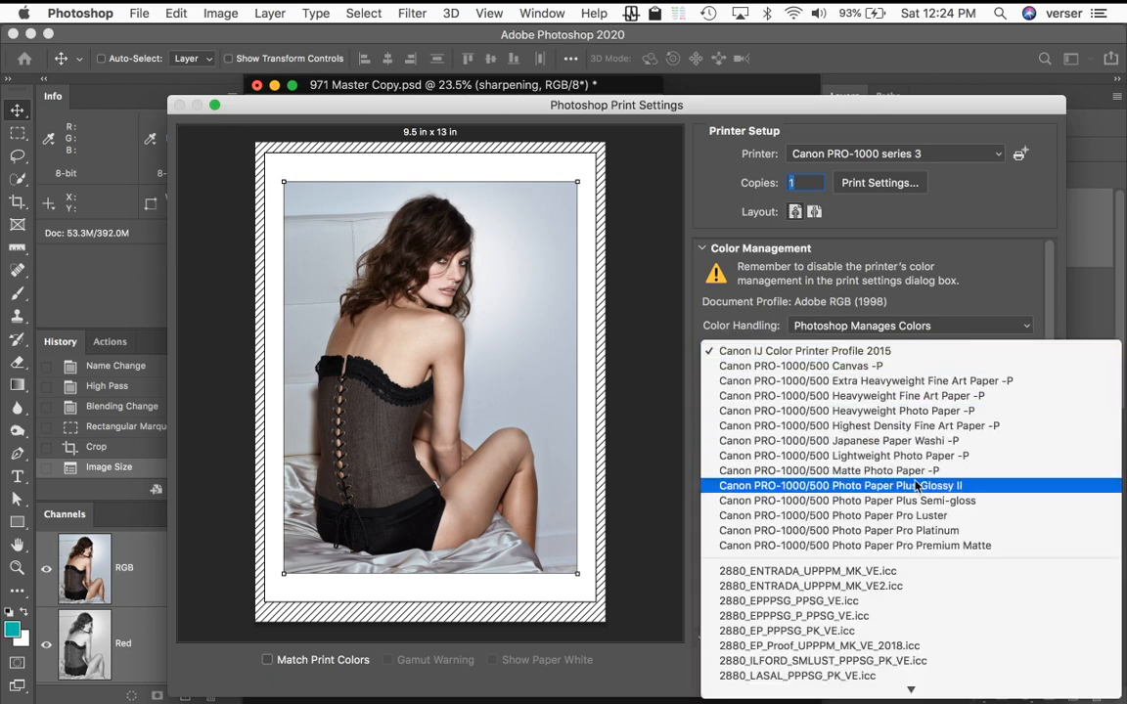
mouse_move(924, 692)
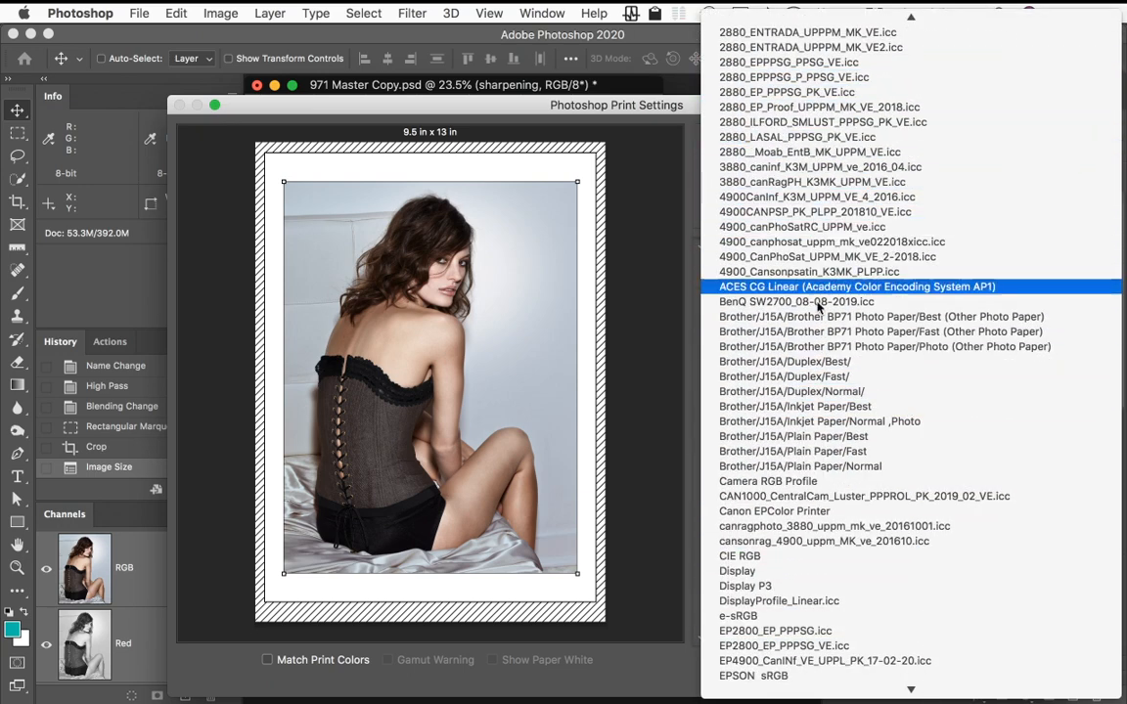
mouse_move(835, 698)
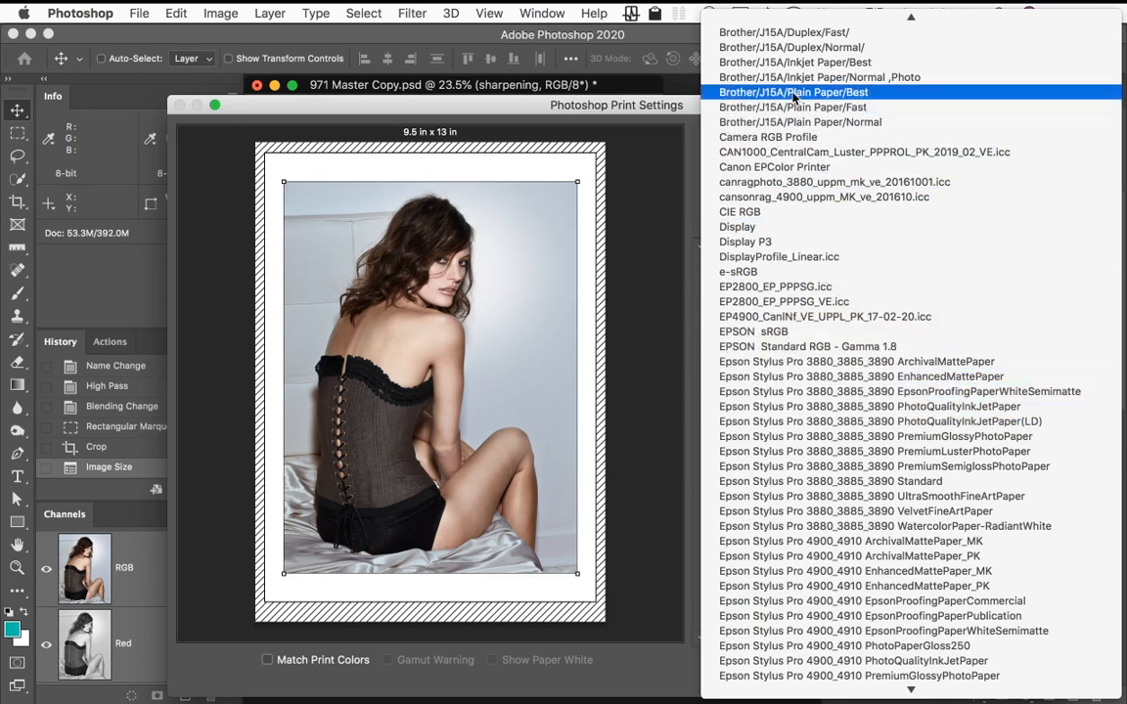
mouse_move(790, 11)
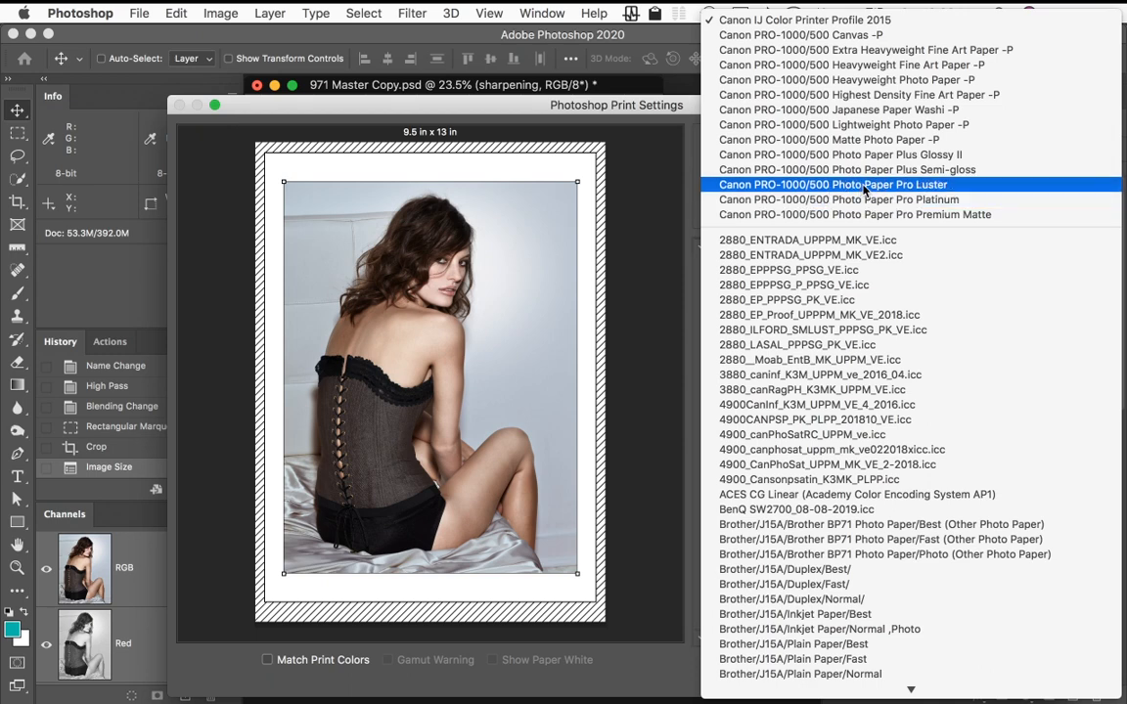
left_click(902, 186)
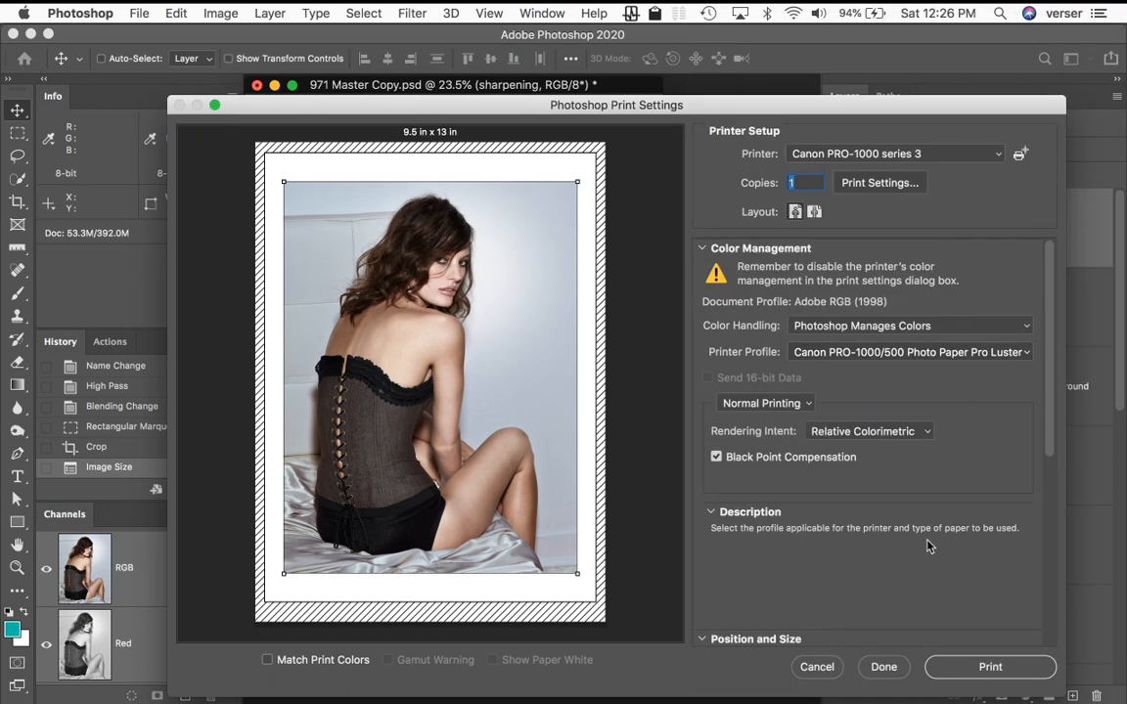
- Check the printing mode and rendering intent choices, keeping Normal Printing and Relative Colorimetric
left_click(800, 406)
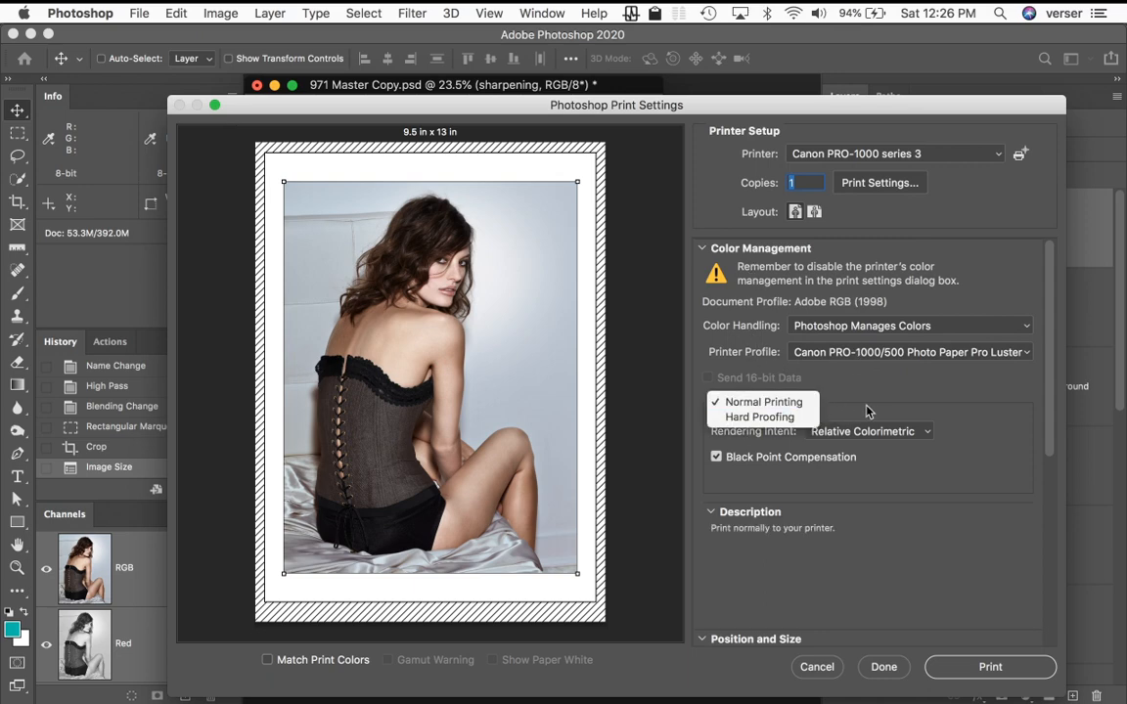
left_click(867, 412)
scroll(889, 378, "down", 3)
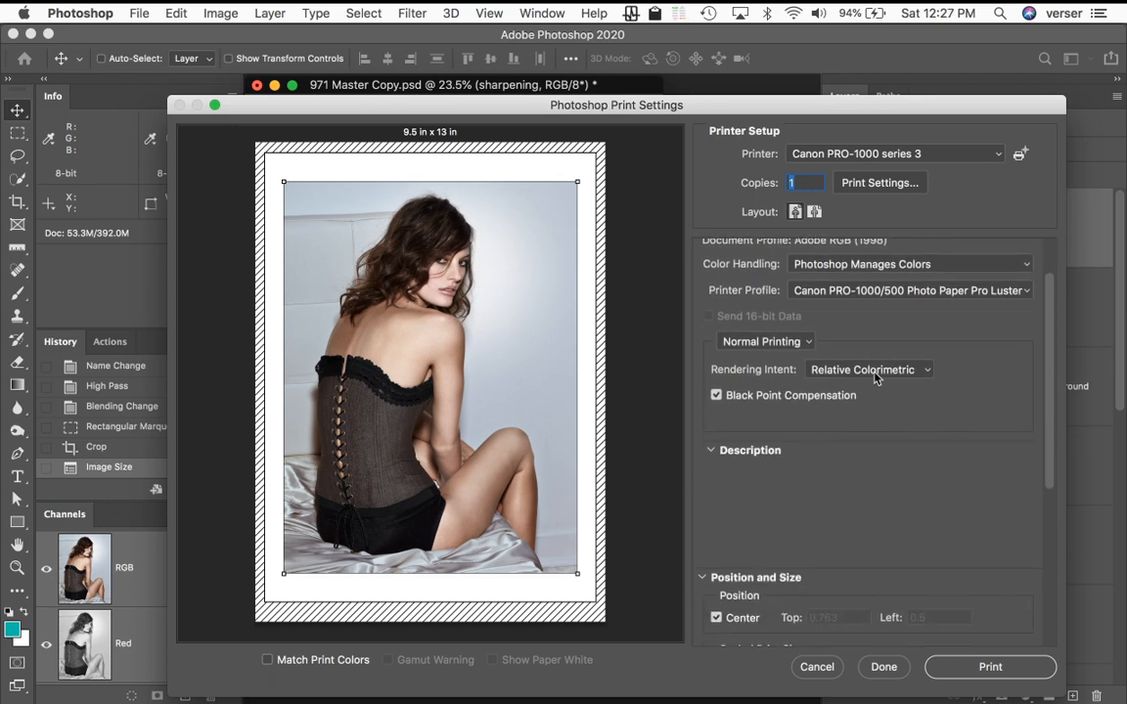
left_click(926, 376)
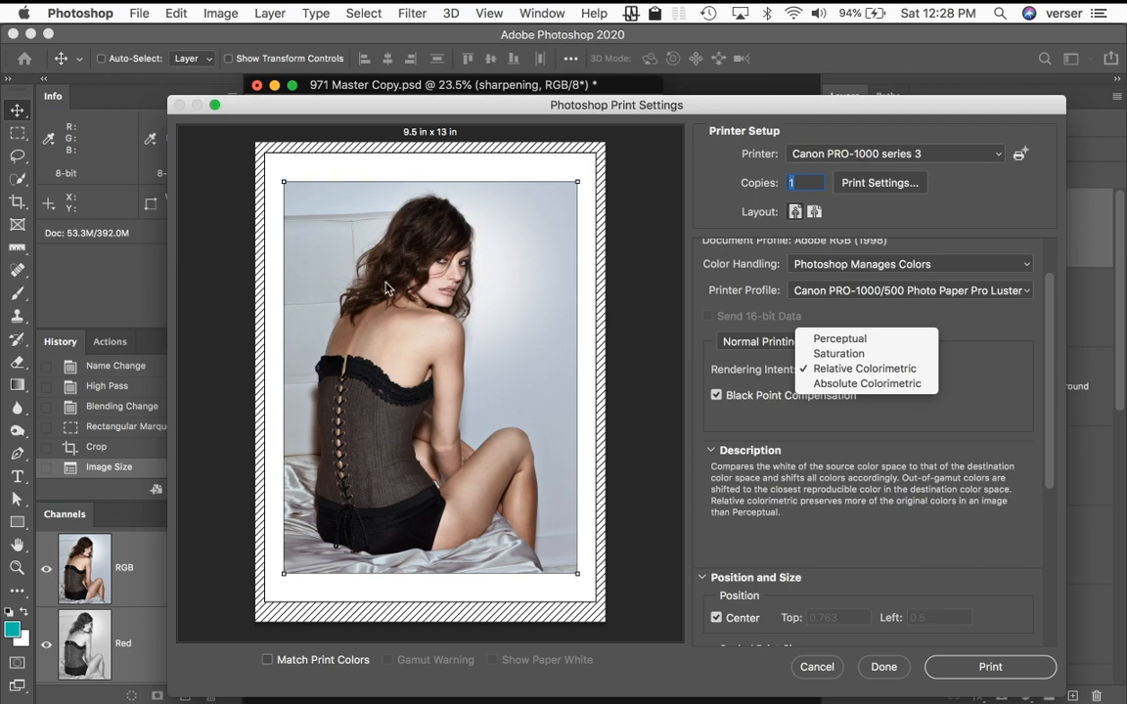
left_click(847, 369)
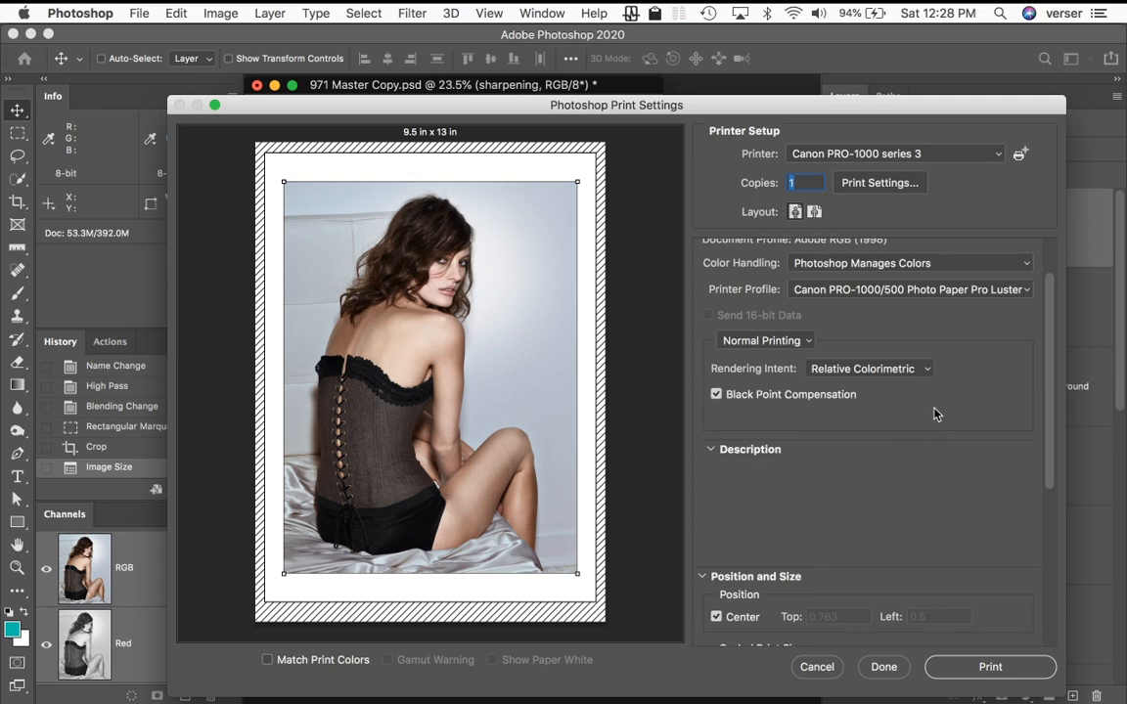
- Enable corner crop marks for the print, and try center crop marks before switching them off again
scroll(936, 416, "down", 1)
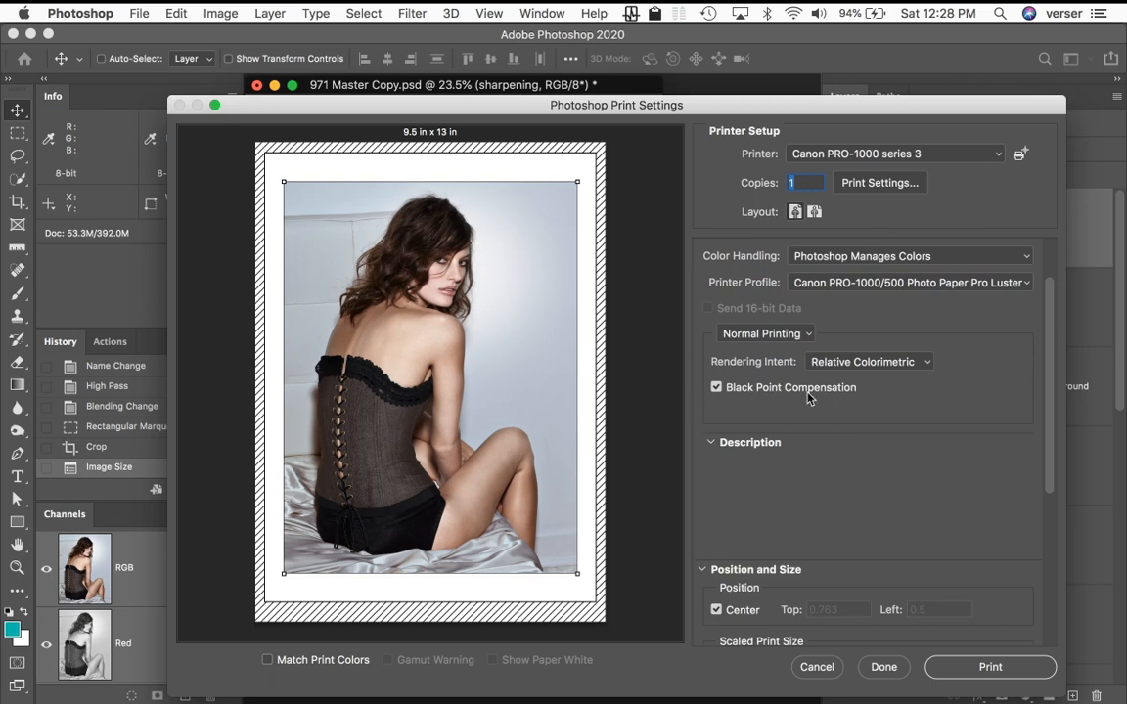
scroll(959, 394, "down", 2)
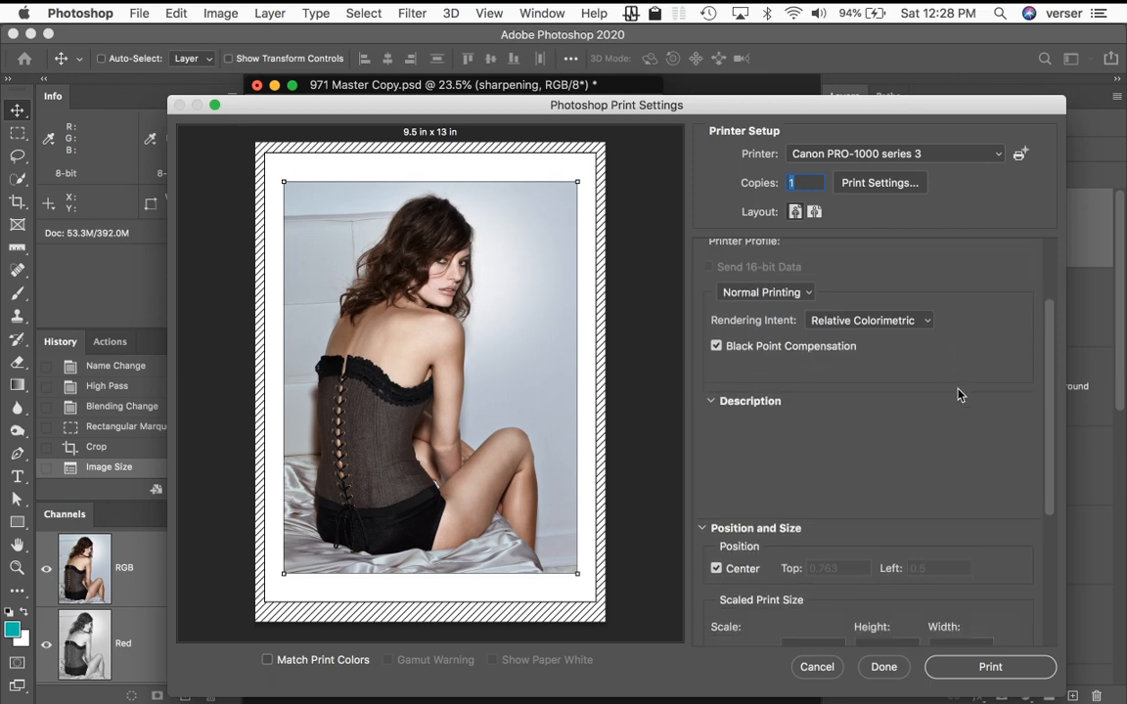
scroll(958, 394, "down", 5)
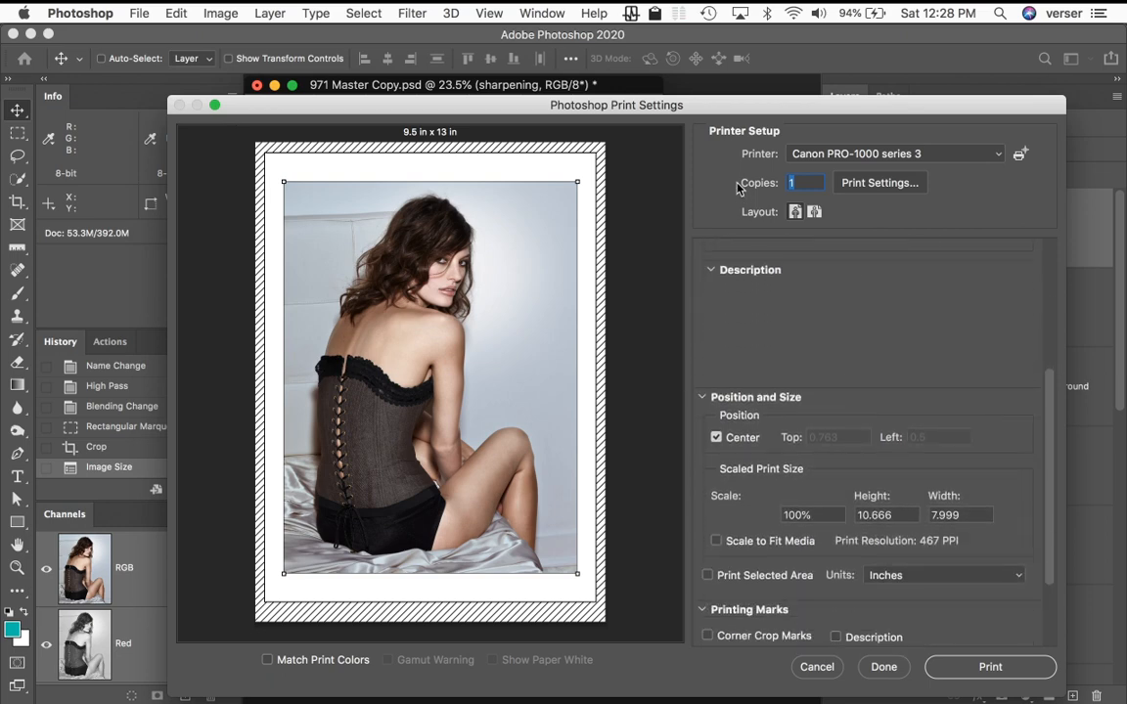
scroll(810, 396, "down", 4)
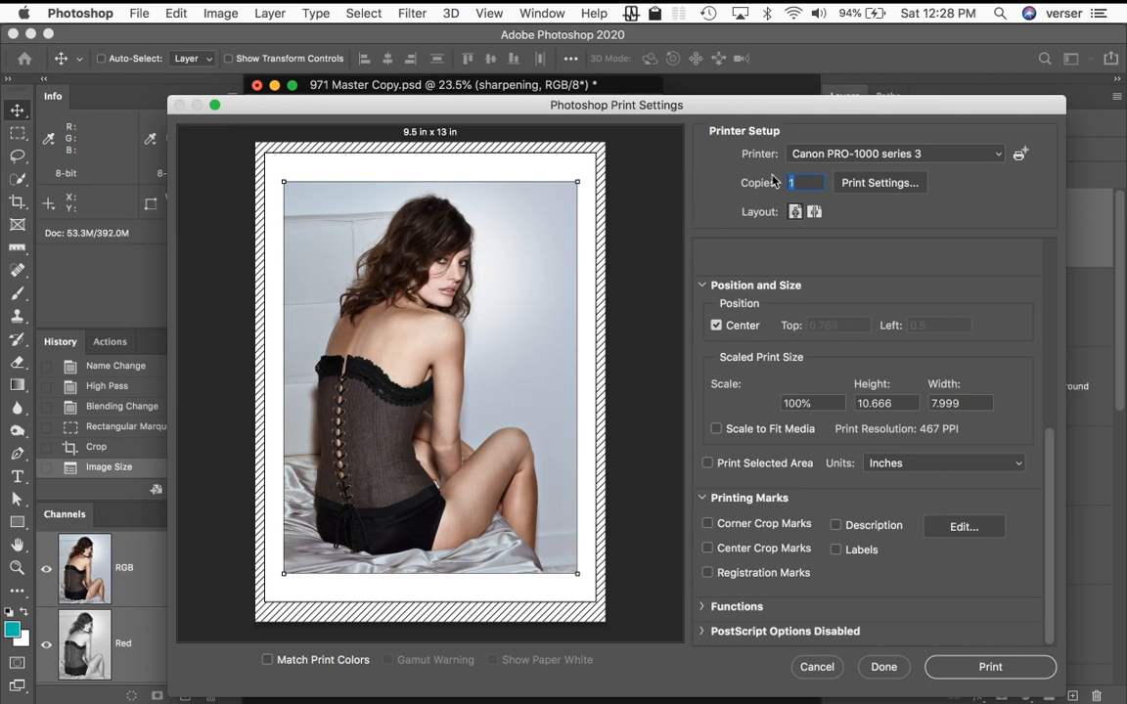
left_click_drag(665, 104, 672, 299)
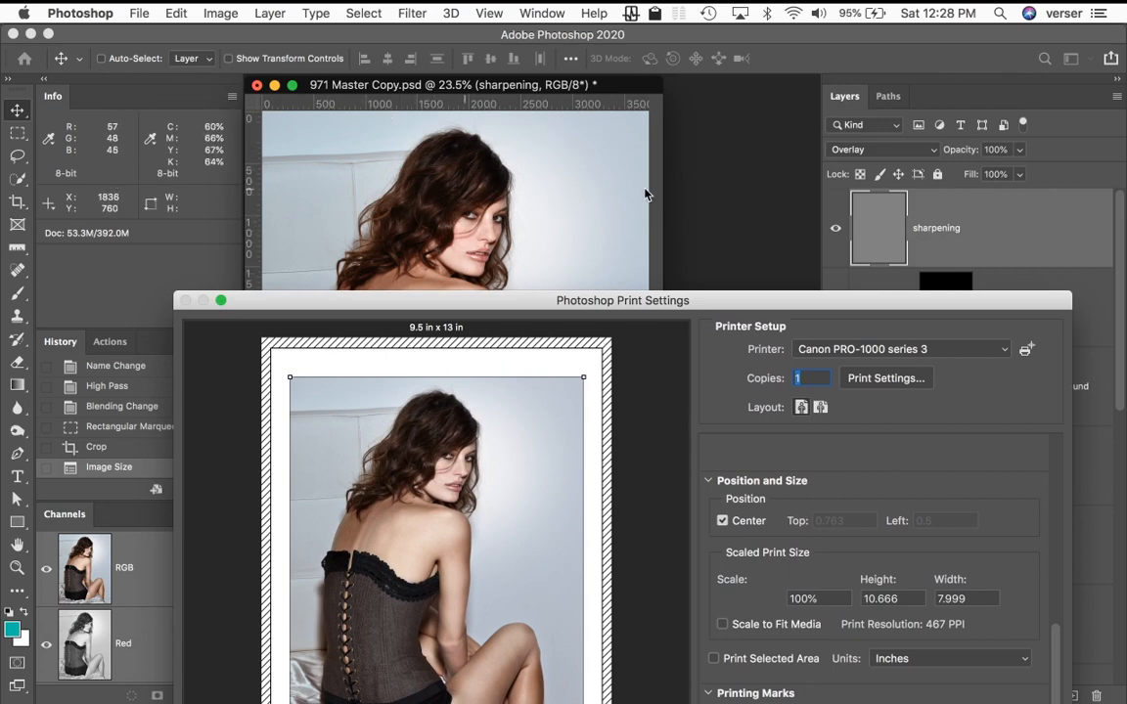
left_click_drag(725, 302, 704, 79)
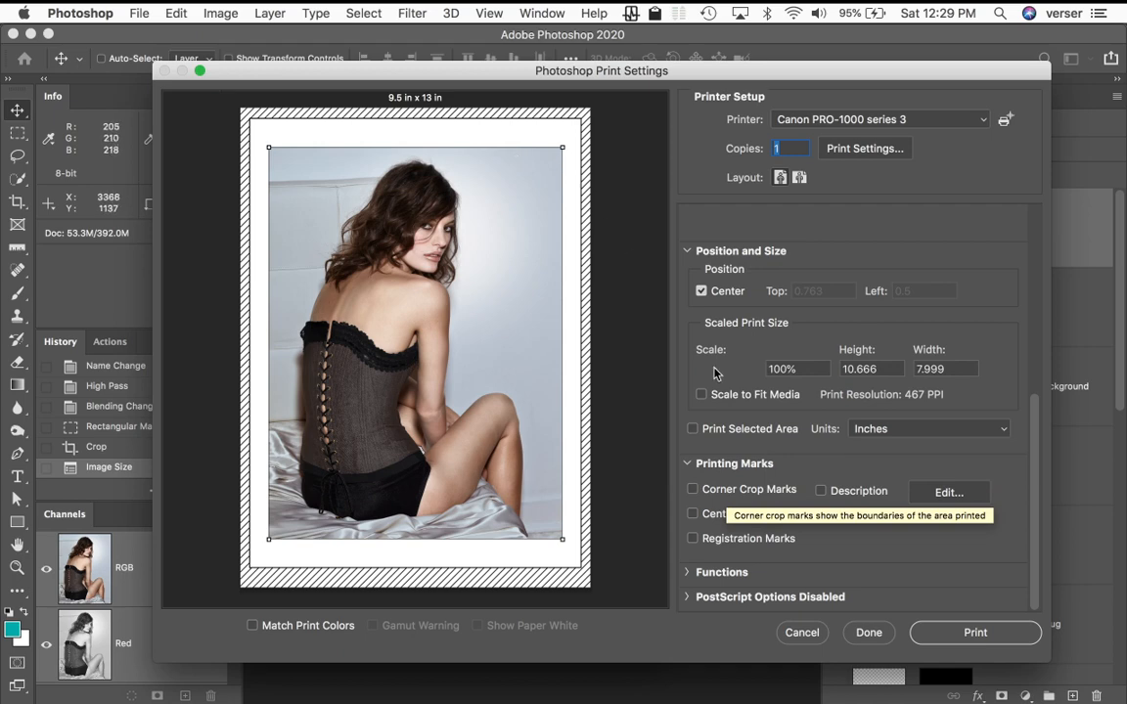
left_click(692, 490)
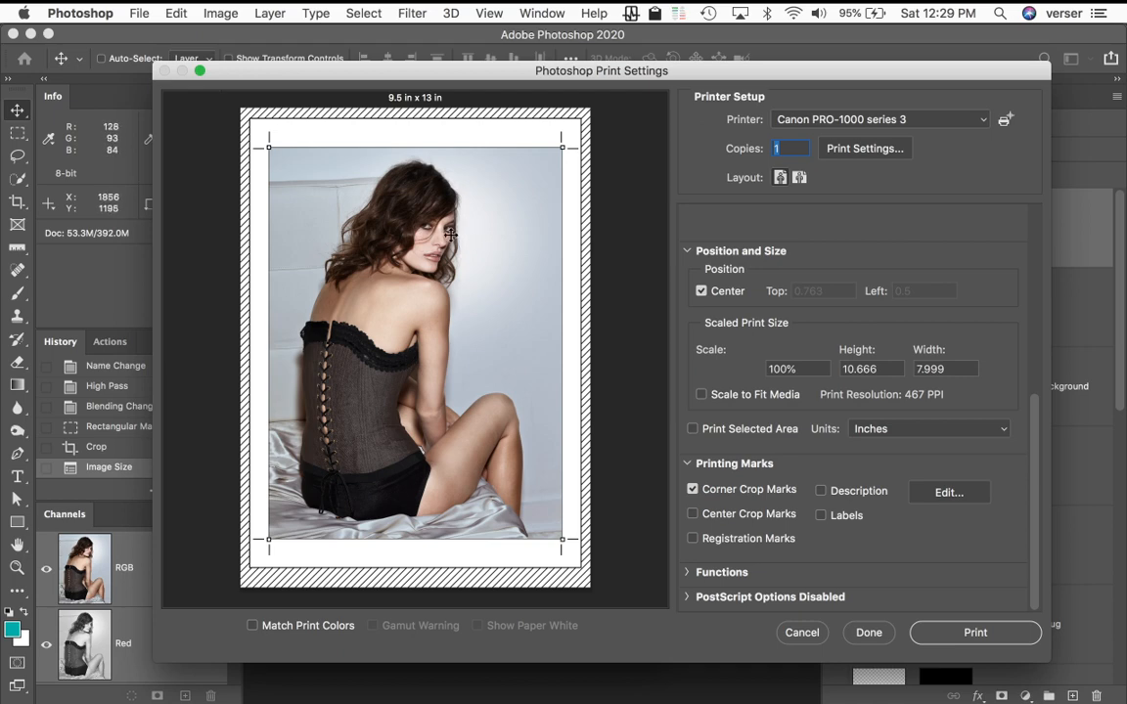
left_click(692, 516)
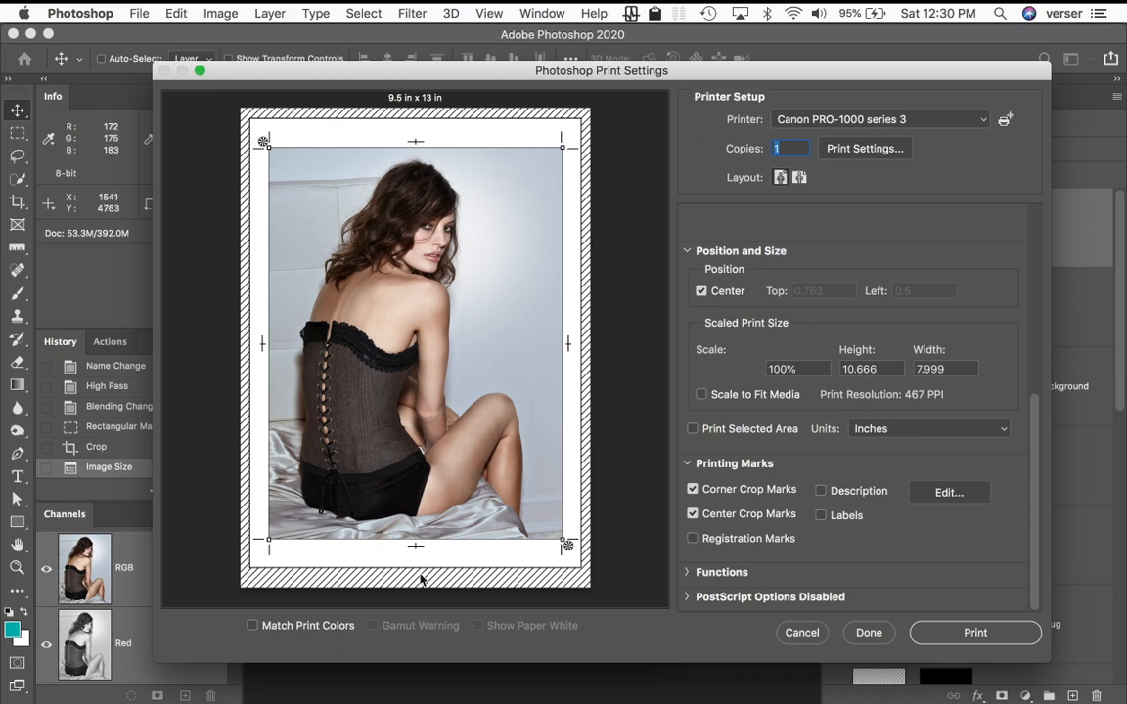
left_click(692, 515)
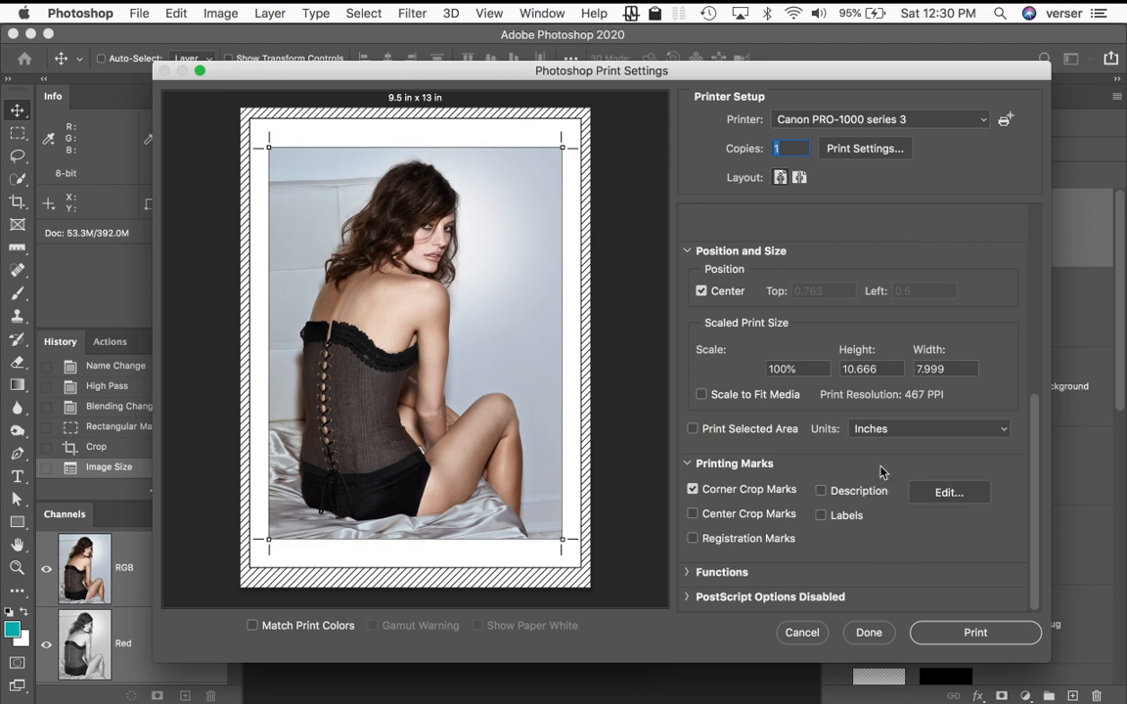
- Open the printer driver's print settings, reposition the dialog, and keep Canon PRO-1000 series 3 as the printer
scroll(883, 472, "up", 5)
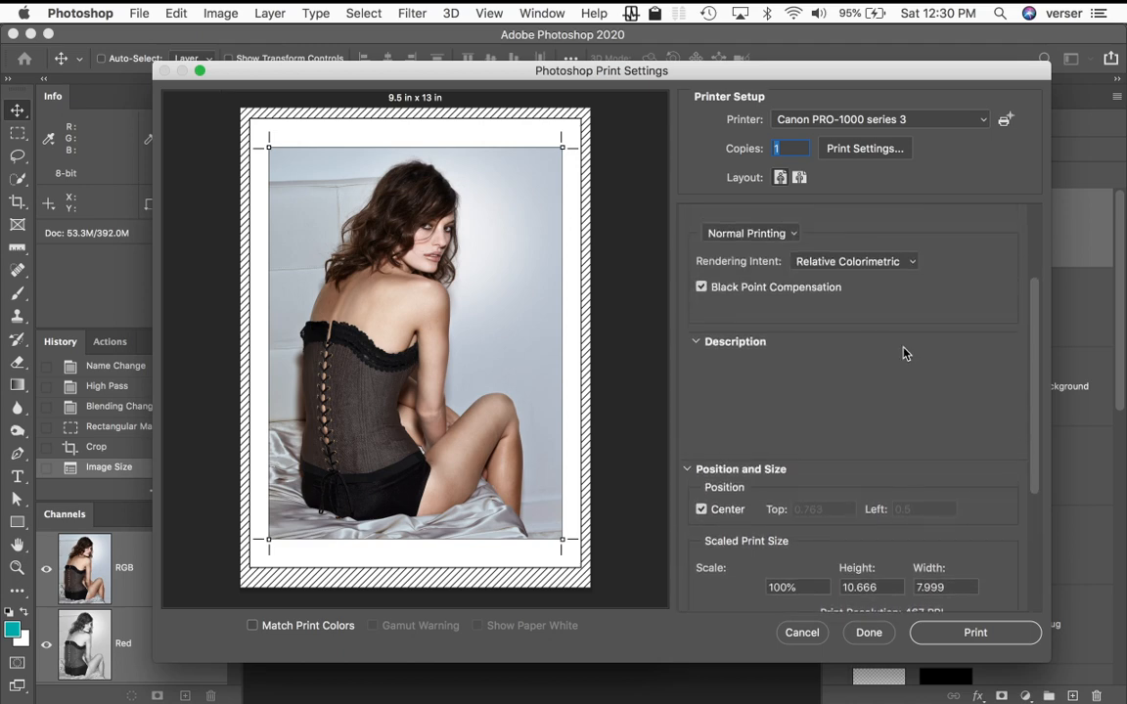
scroll(904, 355, "up", 3)
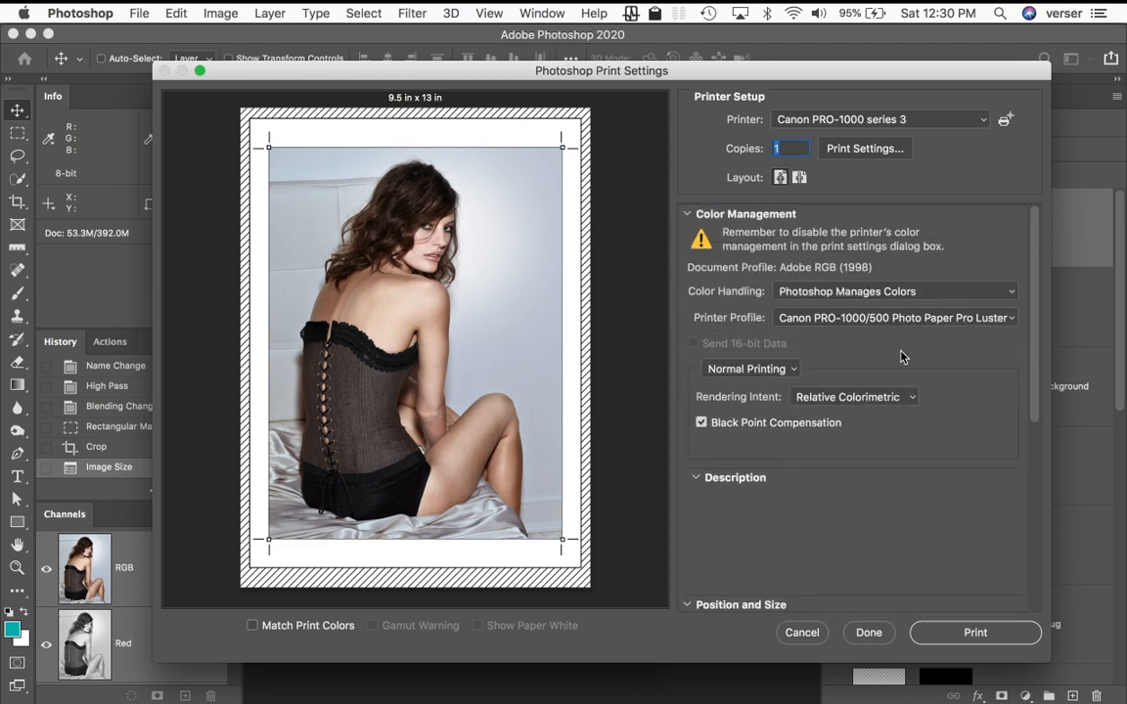
left_click(865, 148)
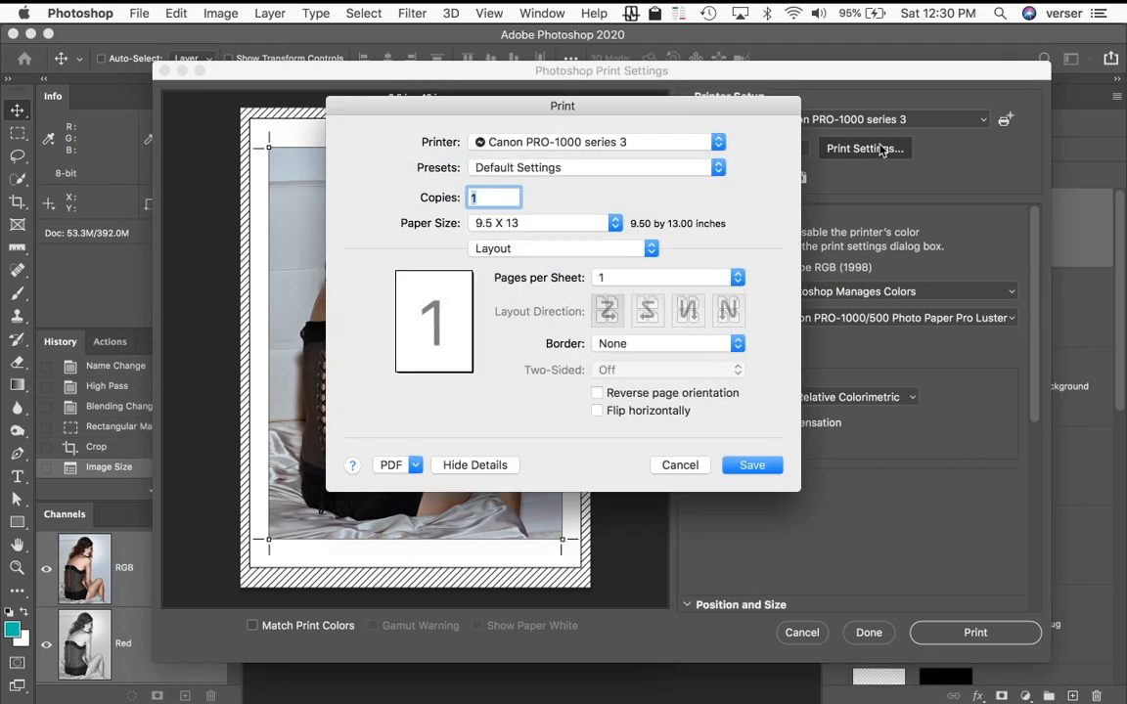
left_click_drag(737, 108, 930, 56)
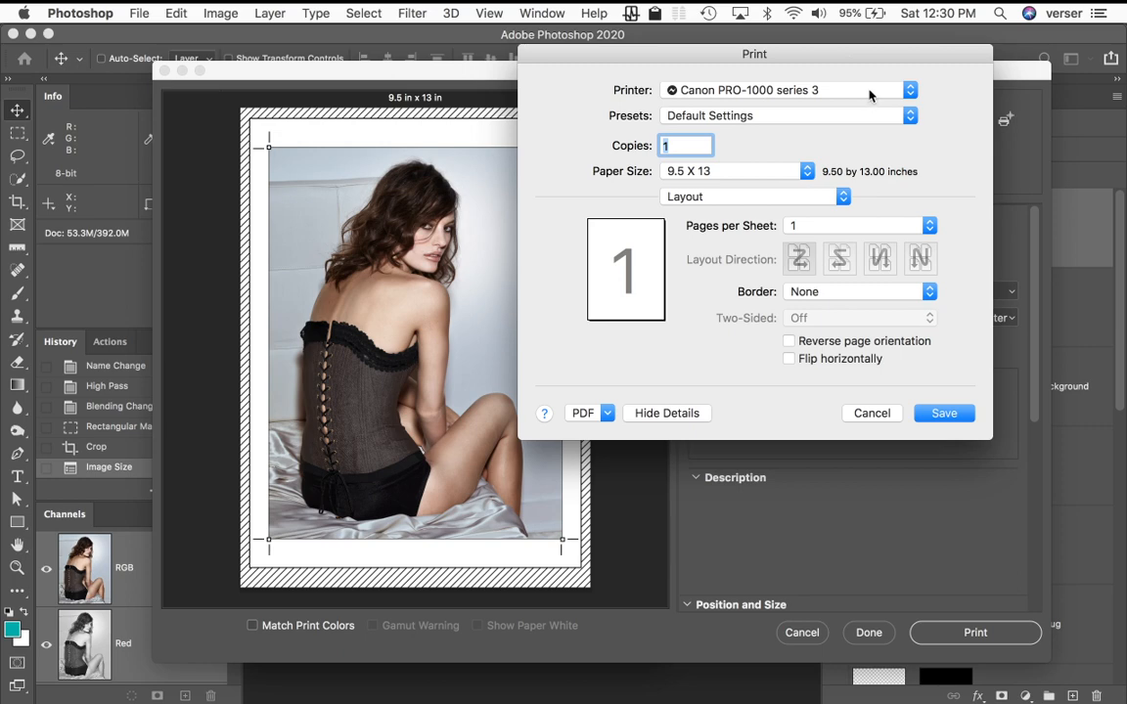
left_click_drag(873, 50, 744, 231)
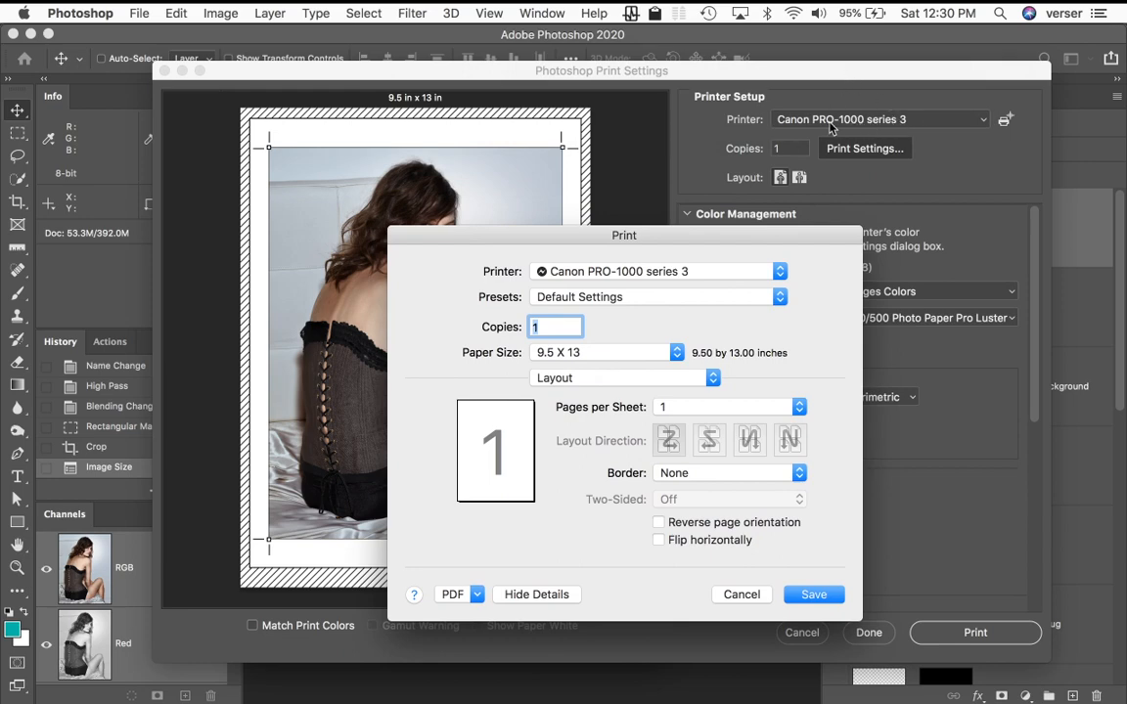
left_click_drag(717, 238, 769, 72)
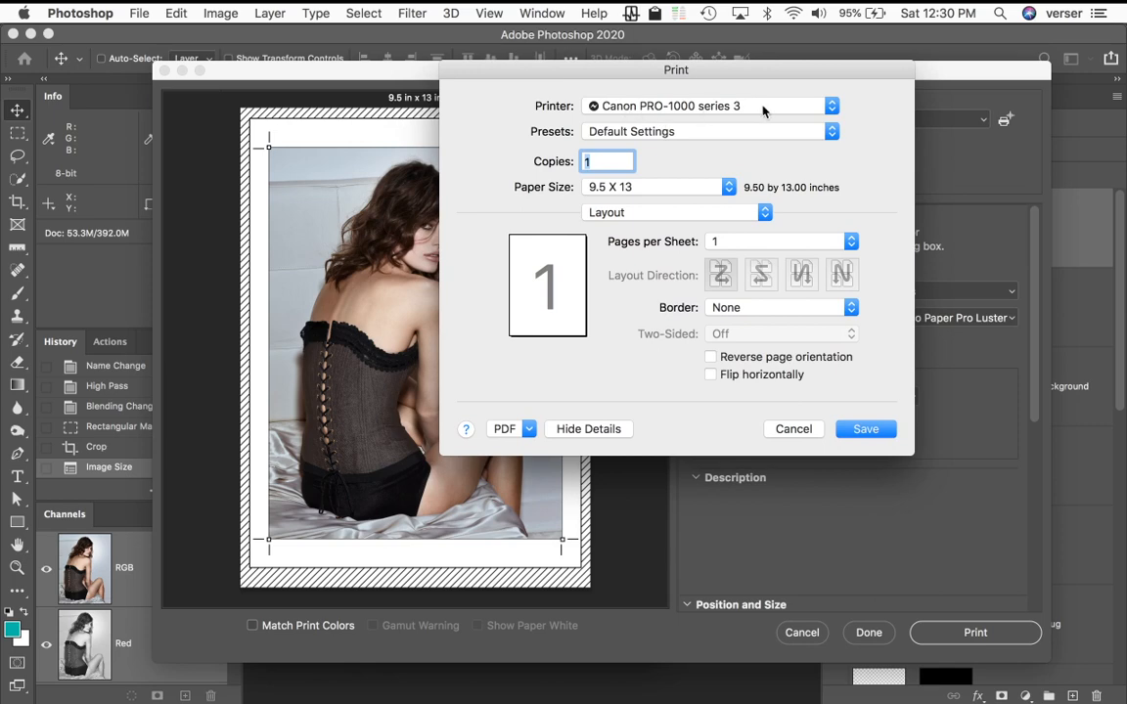
left_click(763, 108)
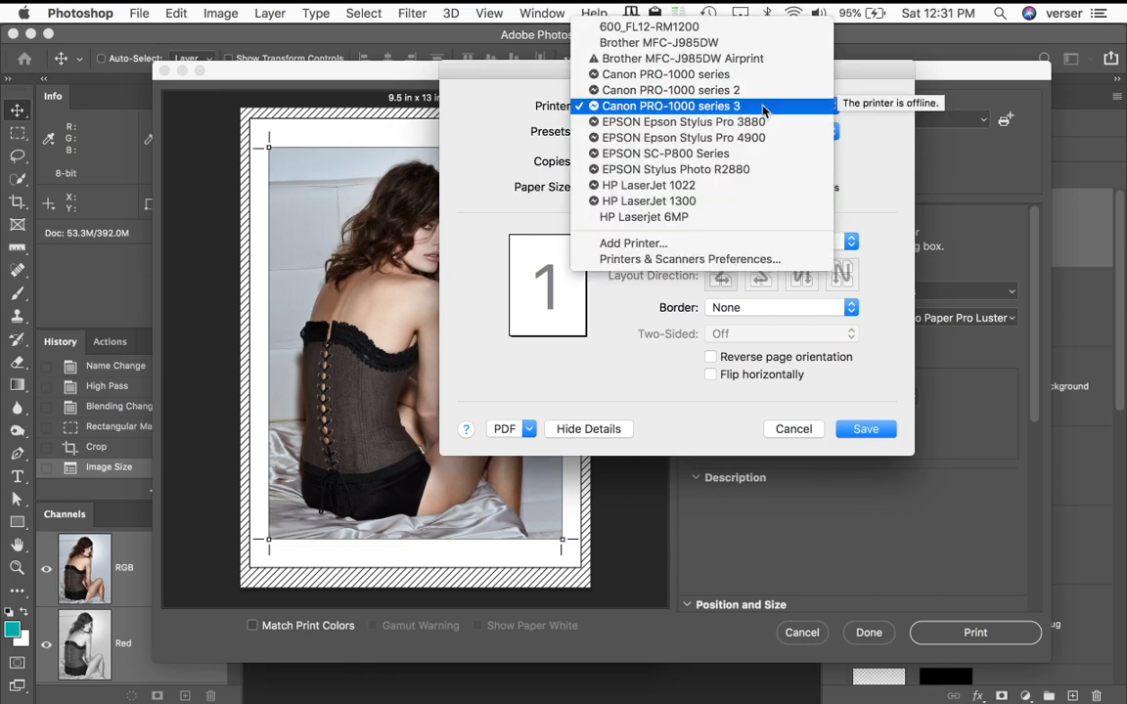
left_click(765, 108)
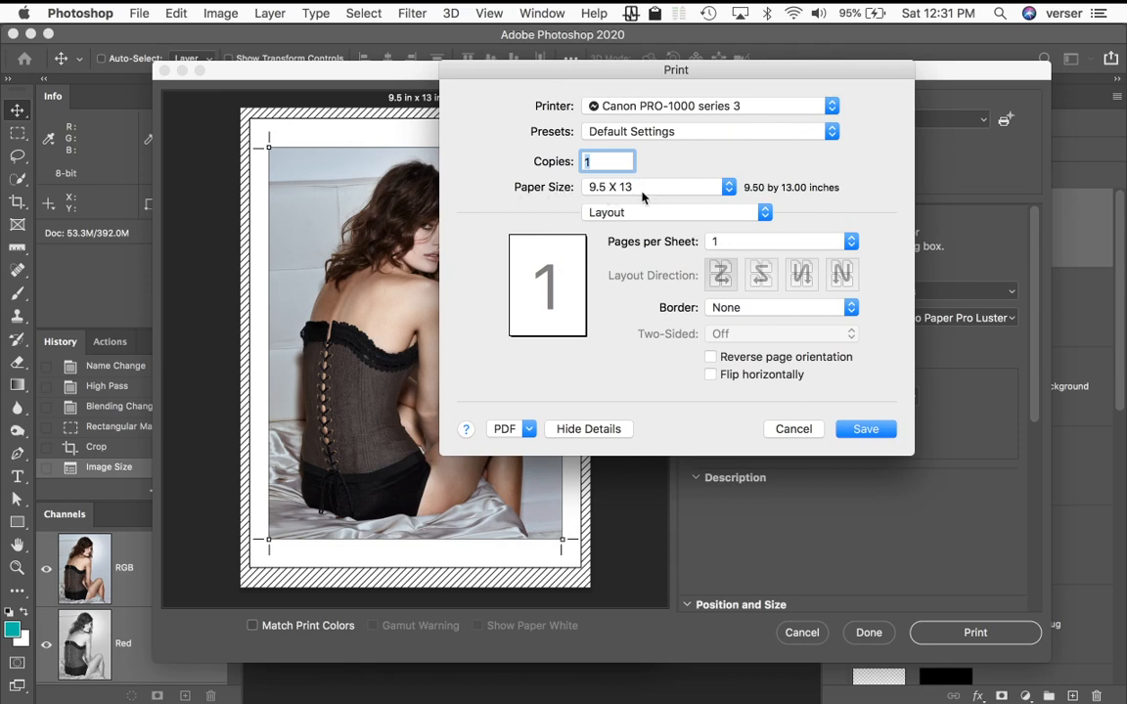
- Set the paper size in the printer driver settings to standard US Letter
left_click(728, 188)
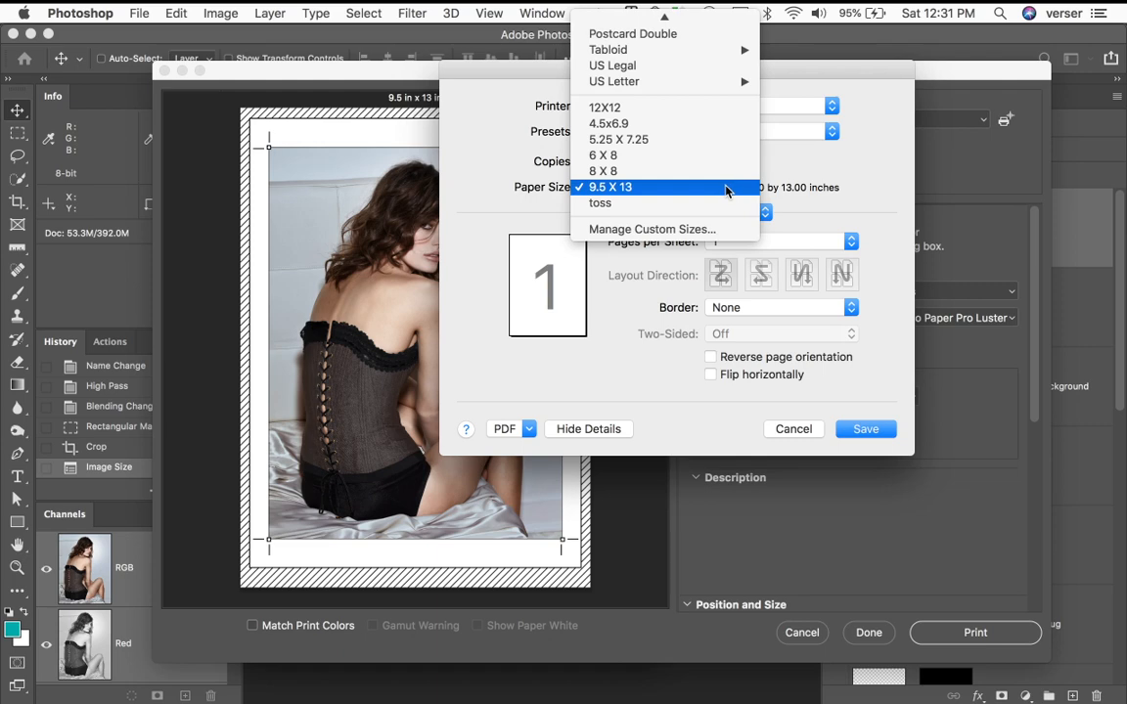
mouse_move(626, 86)
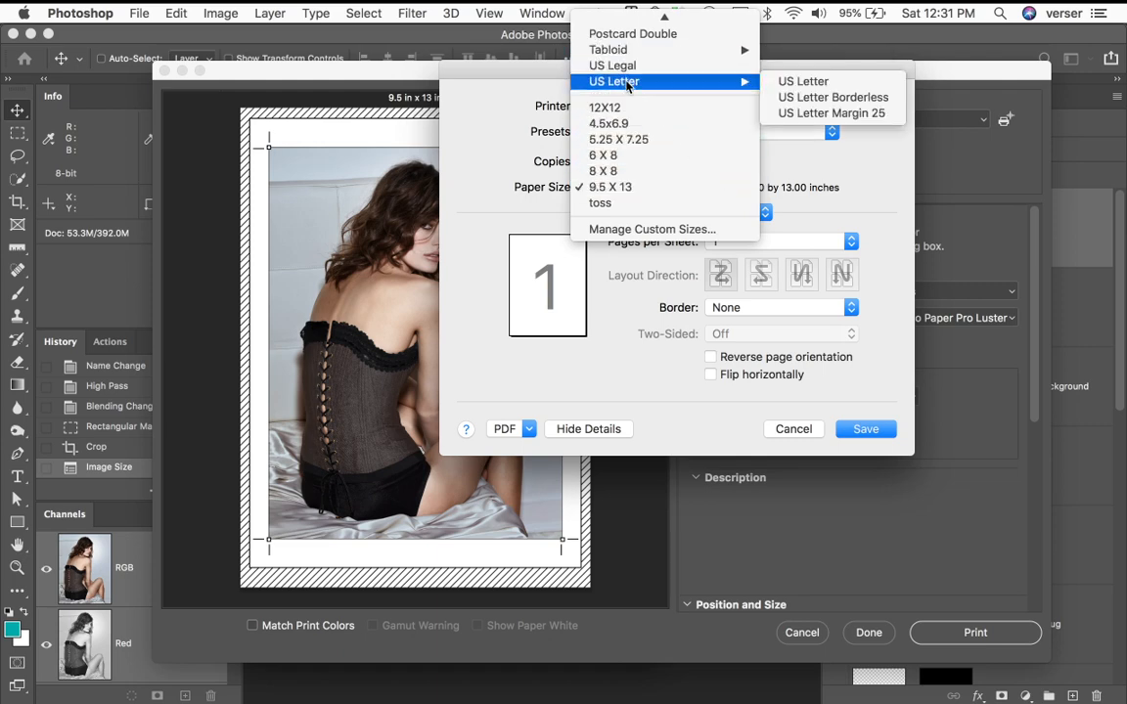
left_click(804, 82)
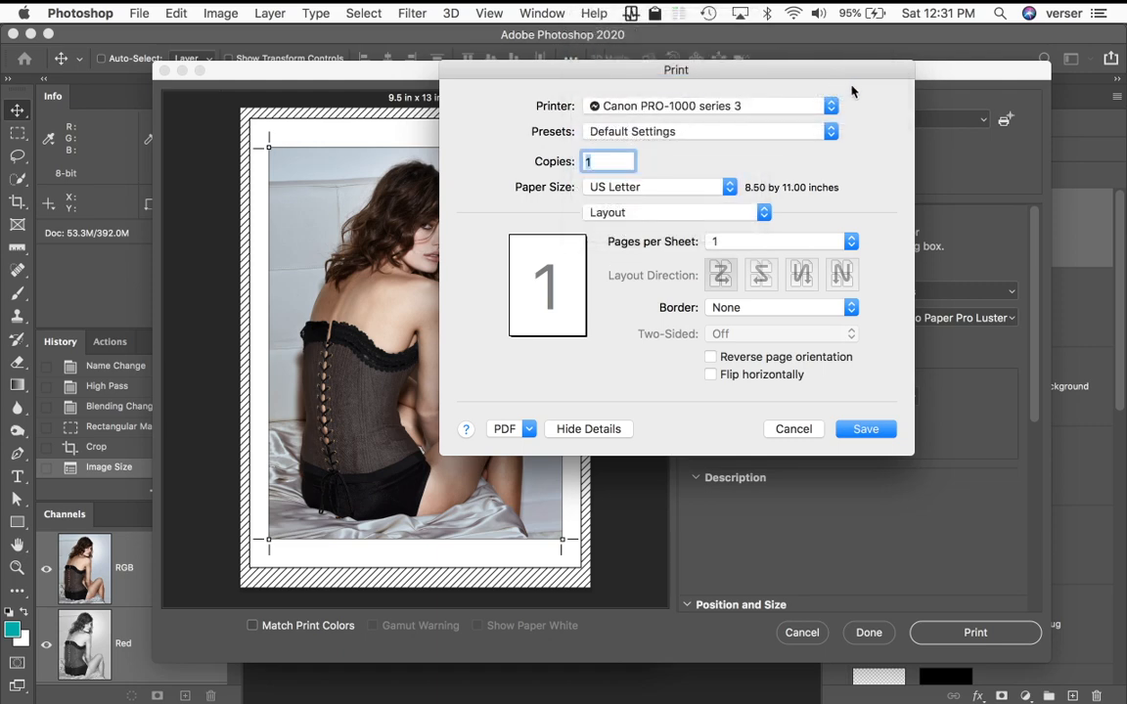
- Create a custom paper size in the printer driver settings and name it 9.5X13
left_click(705, 191)
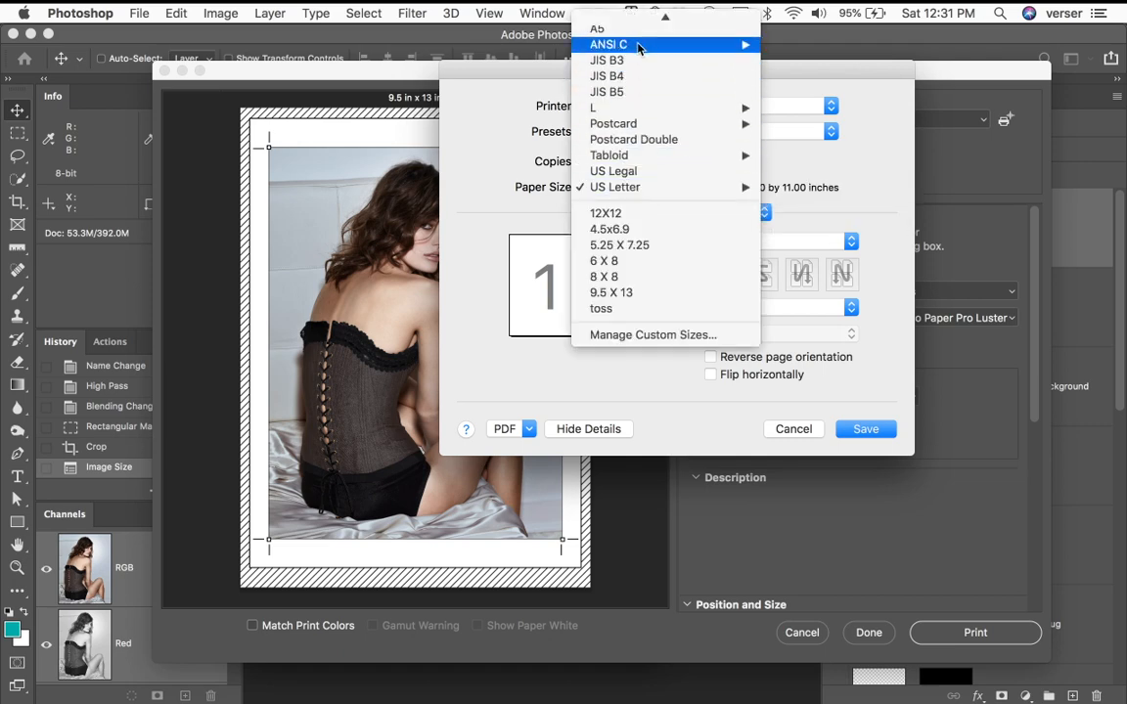
mouse_move(633, 27)
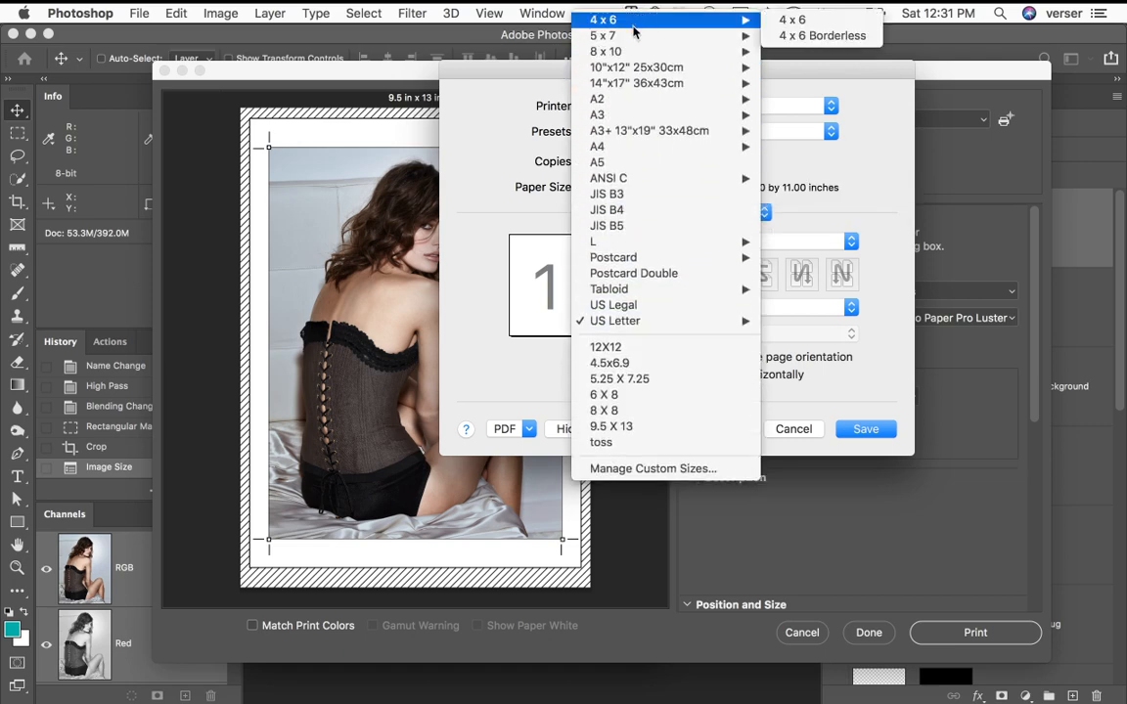
mouse_move(627, 89)
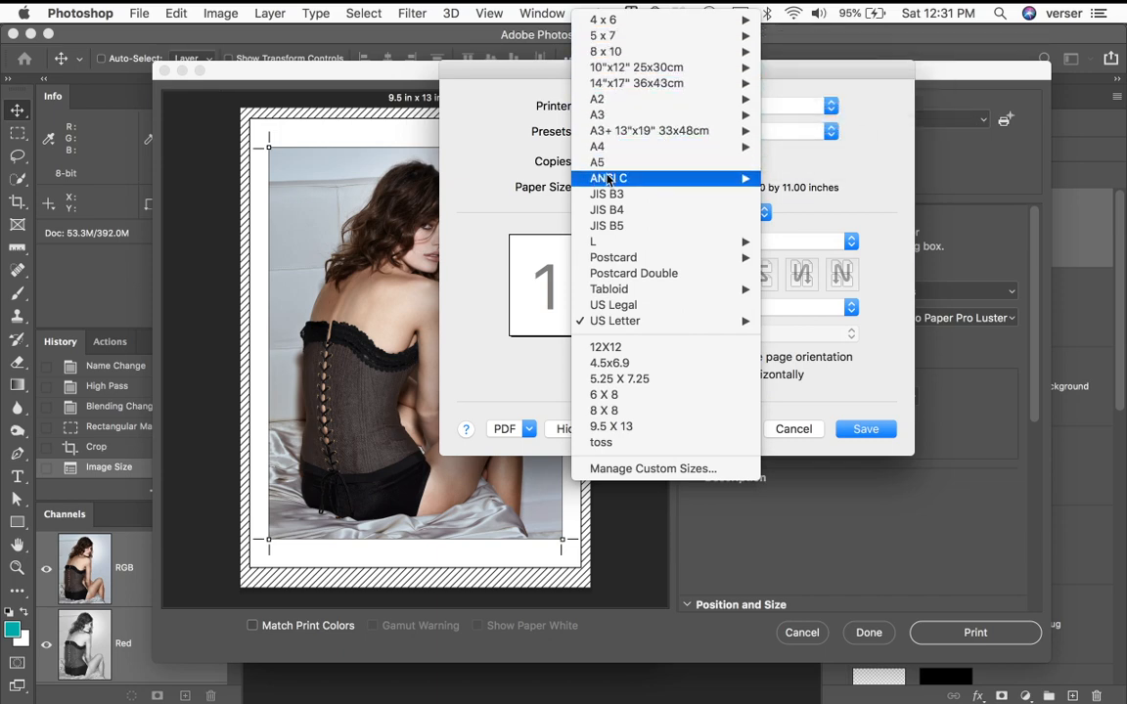
mouse_move(683, 250)
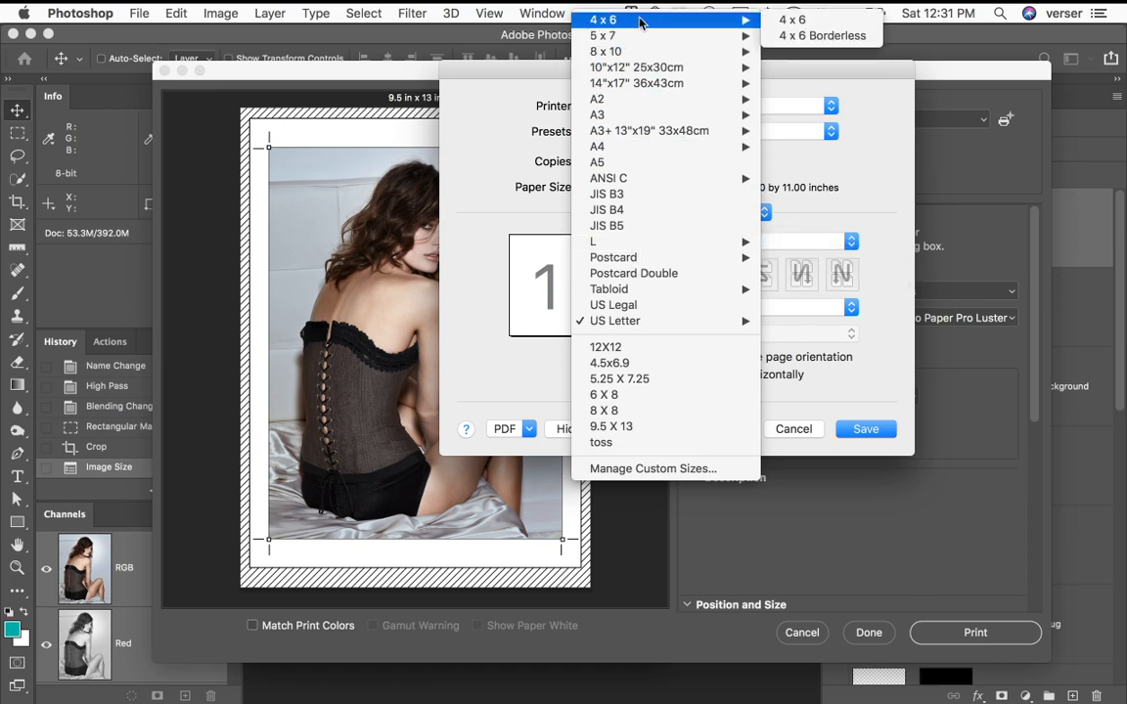
mouse_move(700, 323)
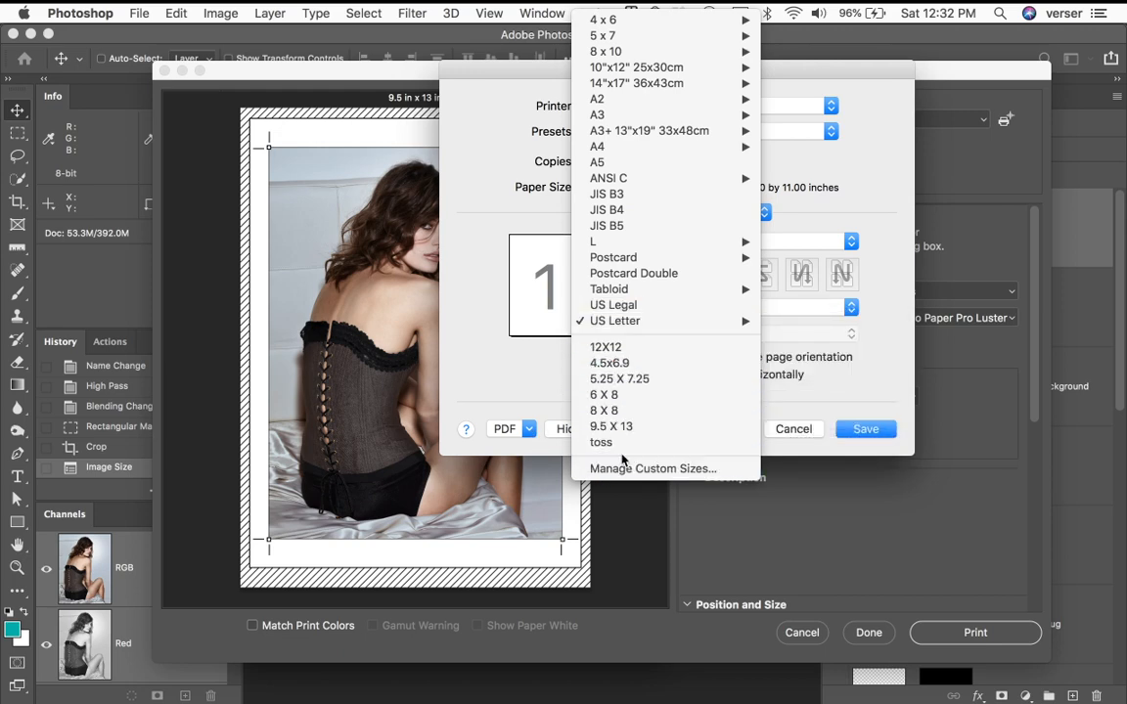
left_click(673, 471)
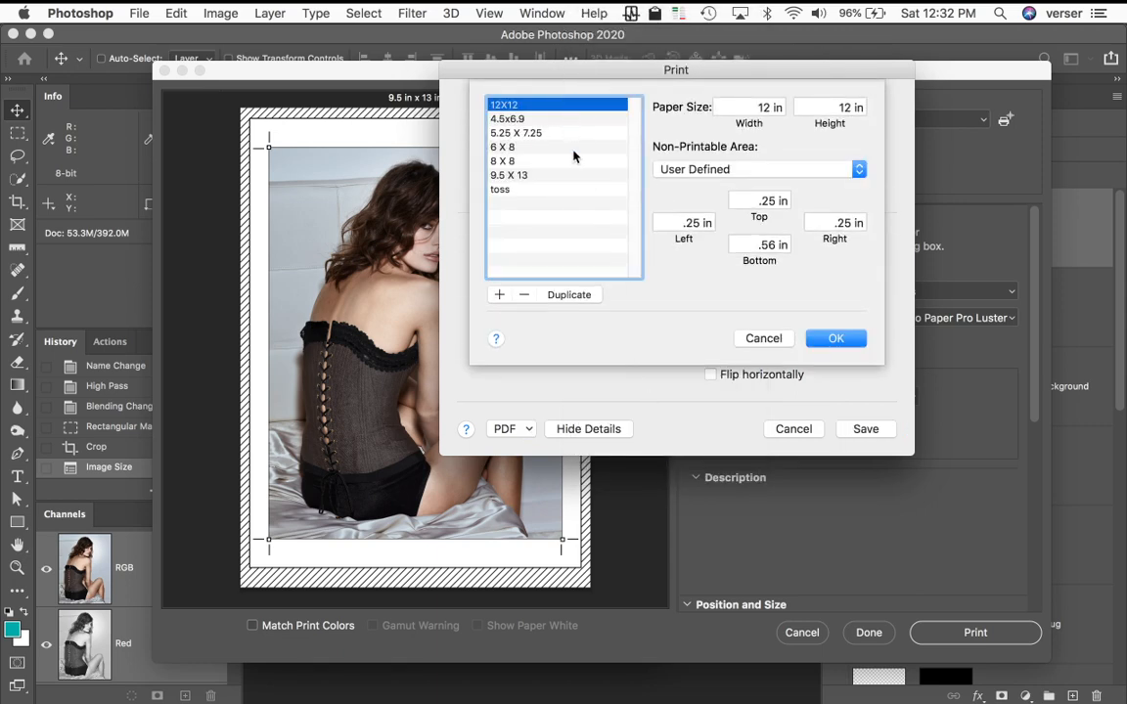
left_click(499, 296)
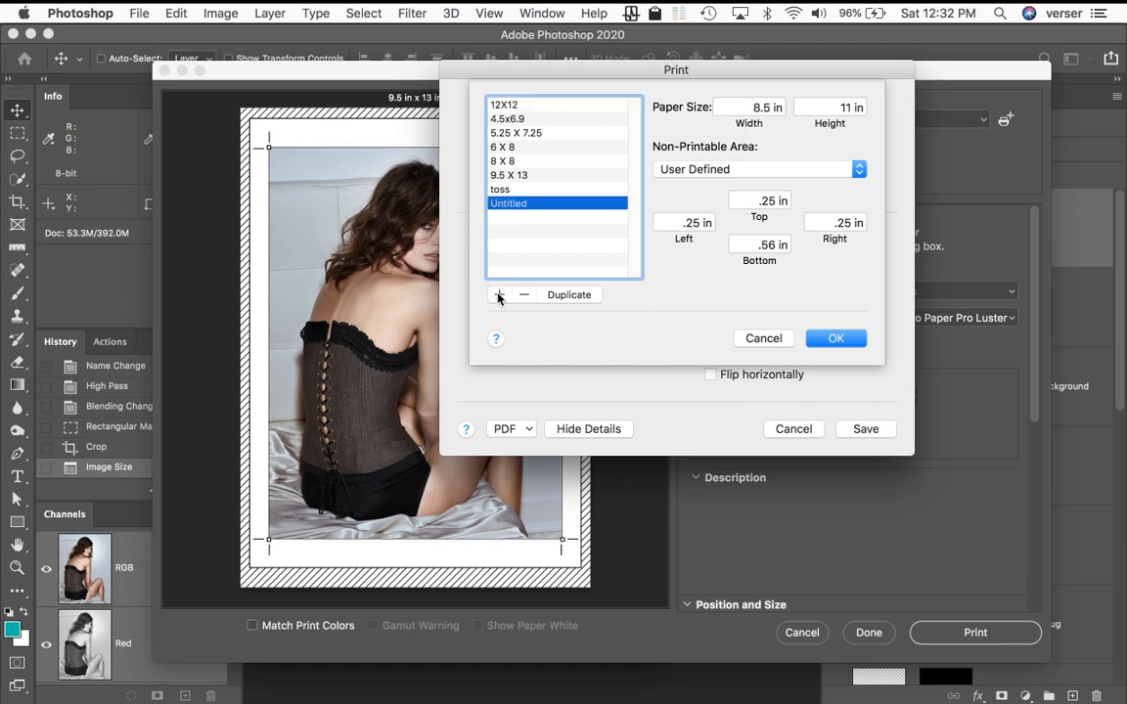
double_click(517, 207)
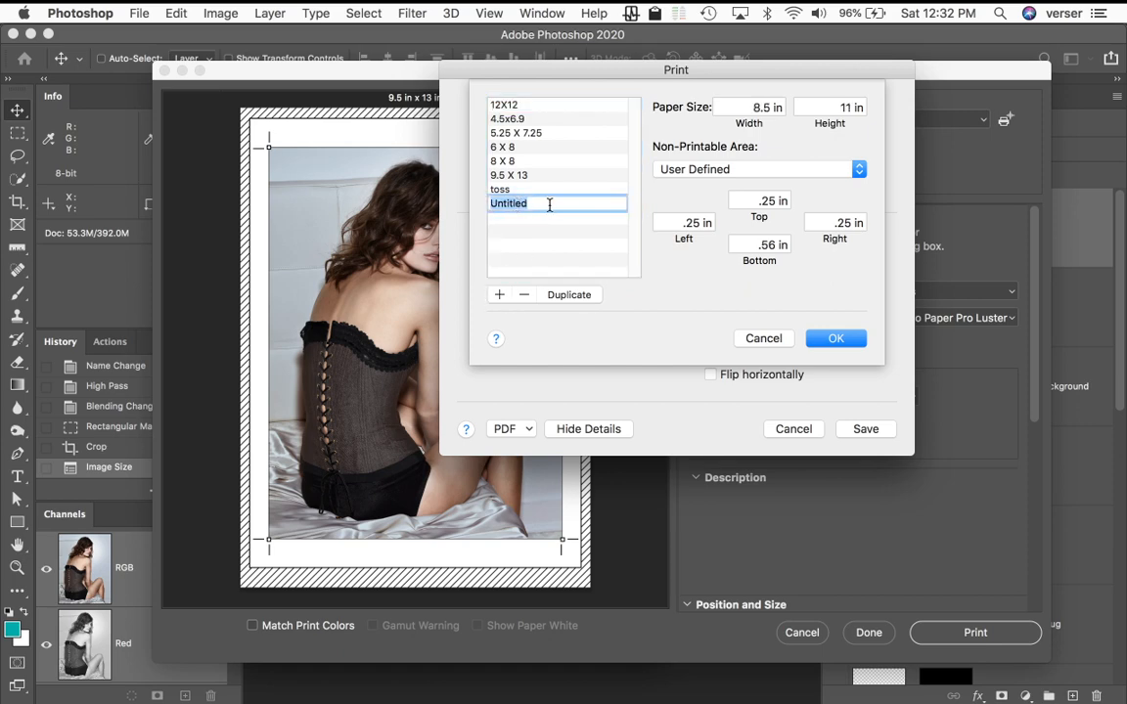
type("9.5X13")
- Set the custom paper size's width to 9.5 in and its height to 13 in
left_click_drag(743, 107, 793, 111)
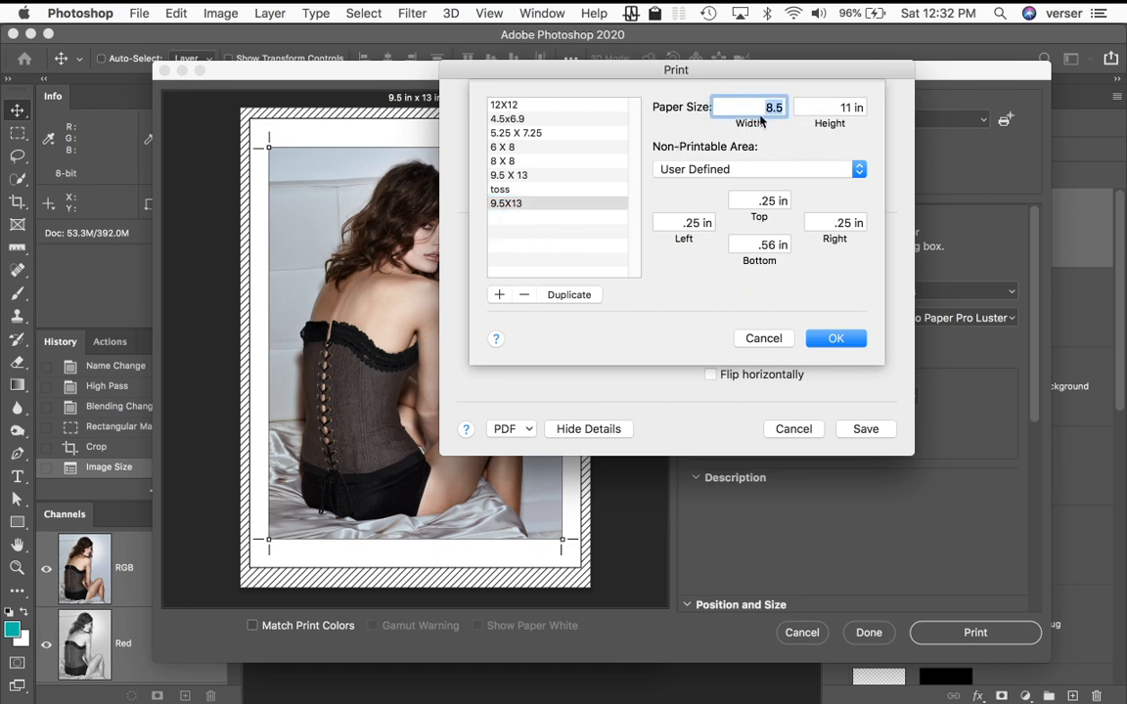
type("9")
key("Tab")
type("1")
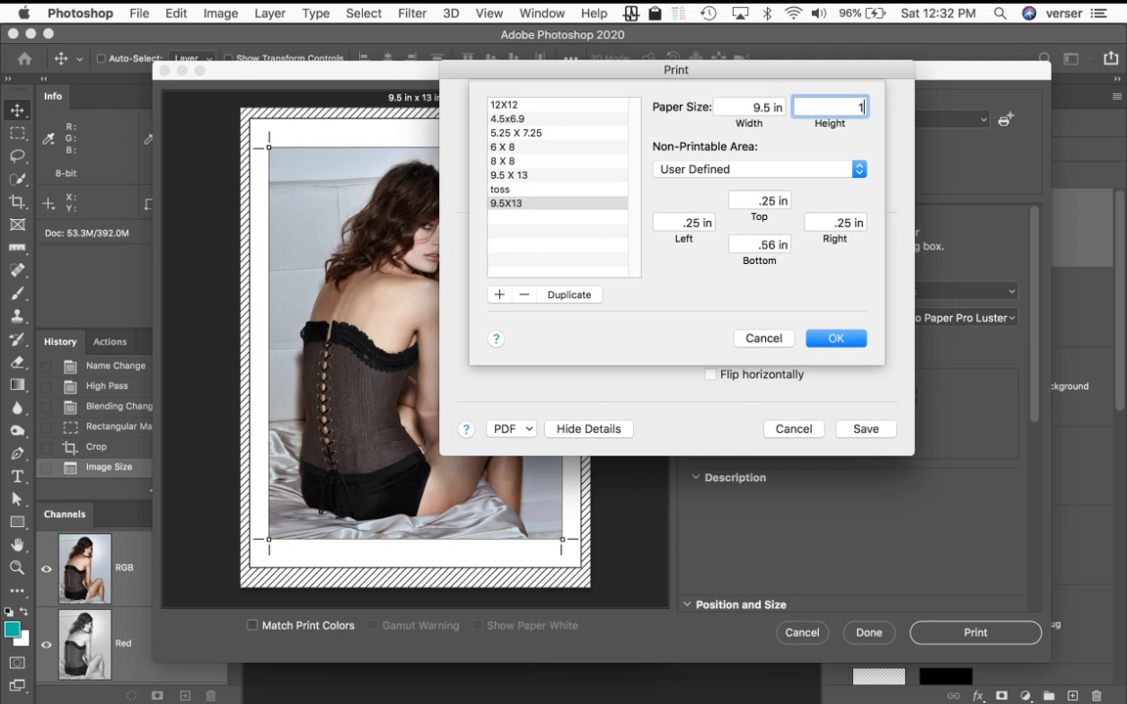
key("Tab")
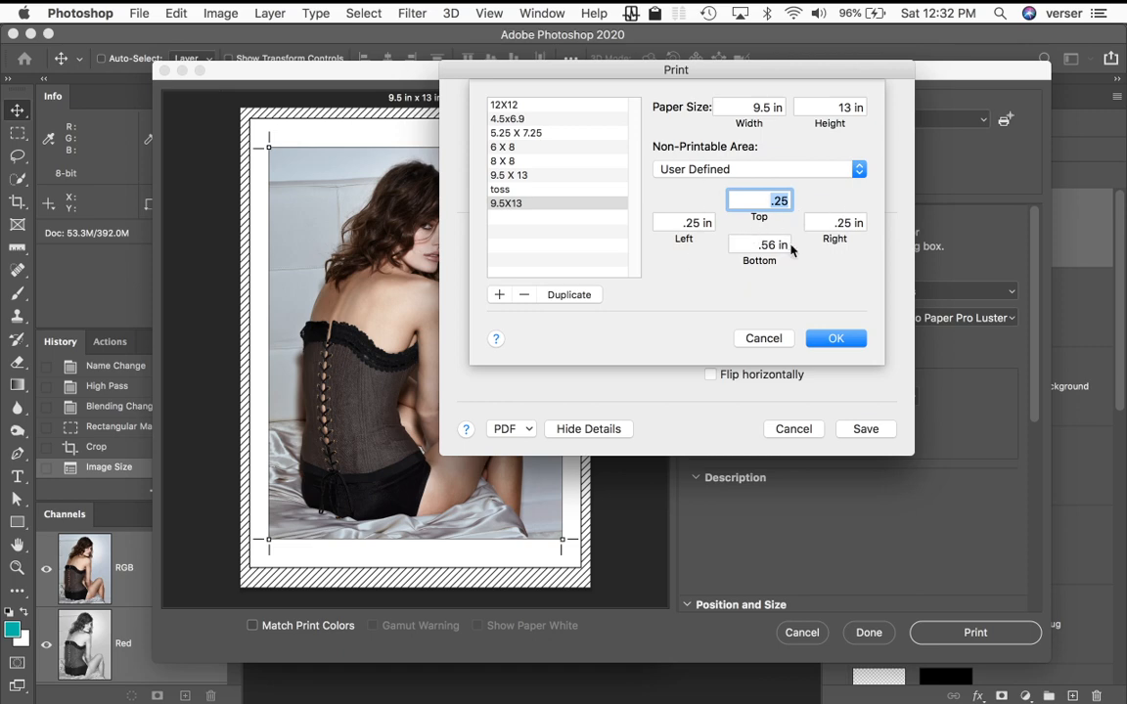
- Base the custom size's non-printable area on Canon PRO-1000 series 3 and accept the custom paper size
left_click(822, 172)
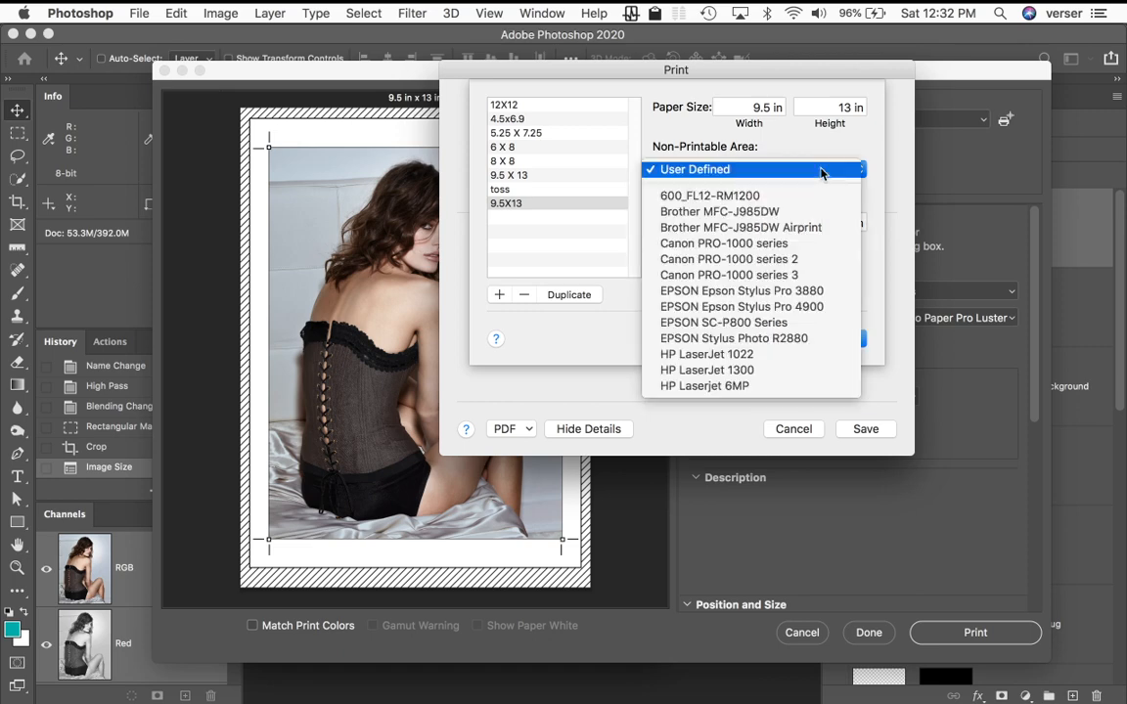
left_click(857, 161)
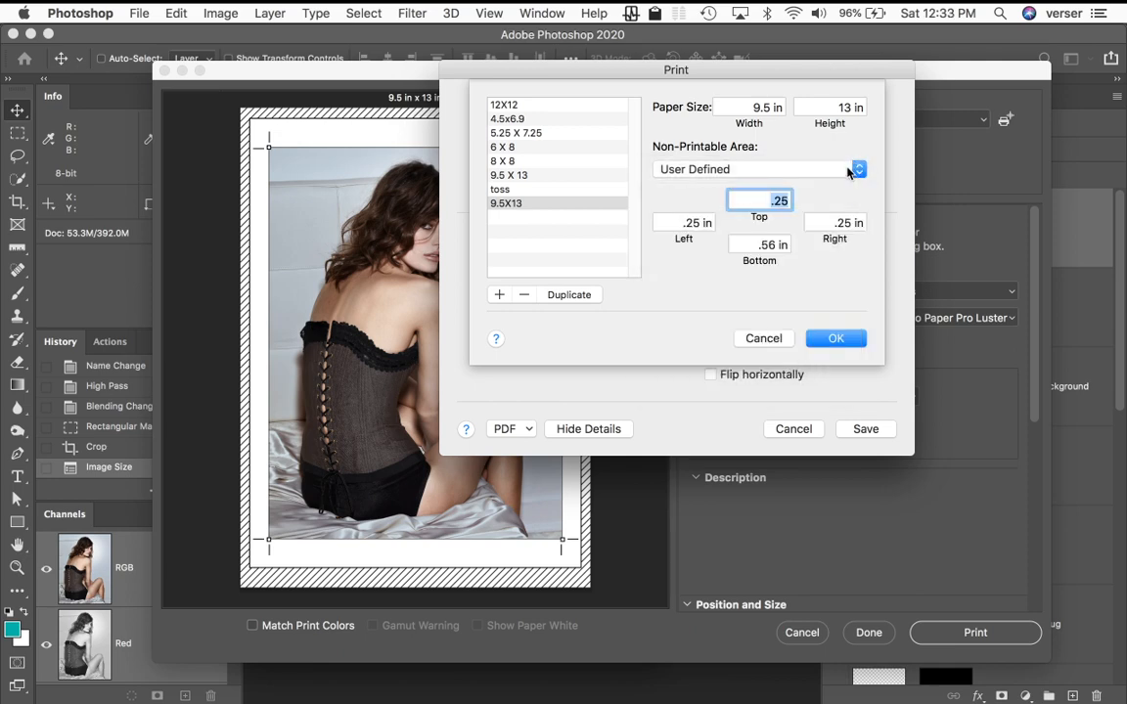
left_click(849, 171)
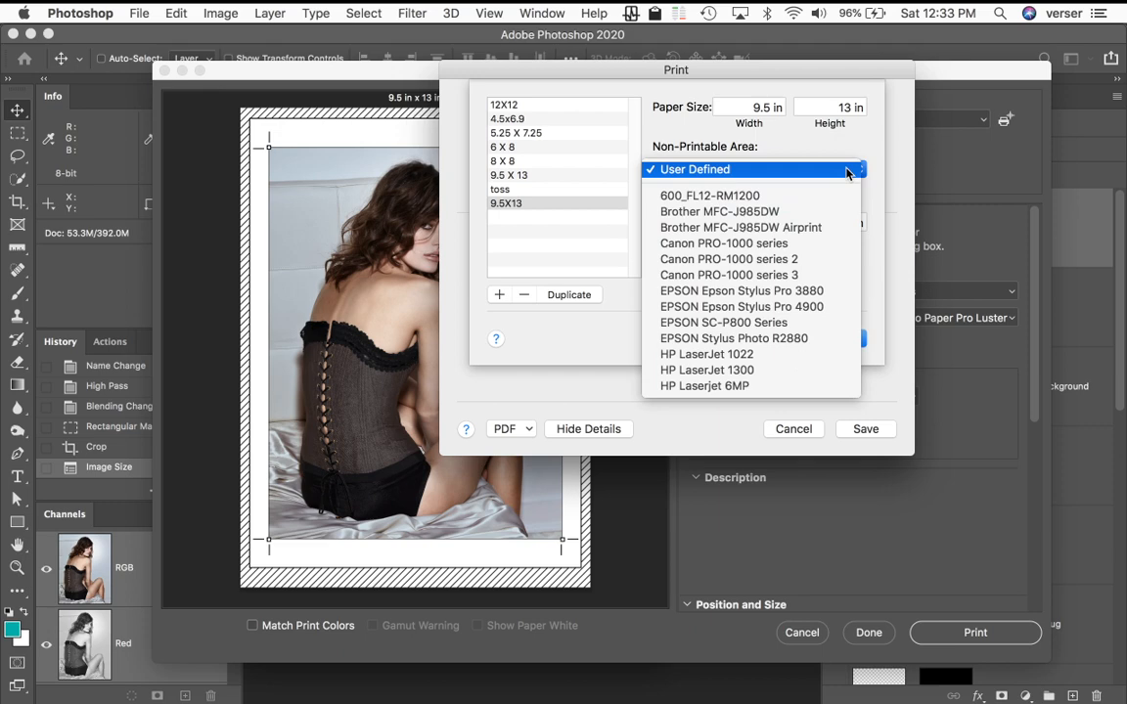
left_click(780, 276)
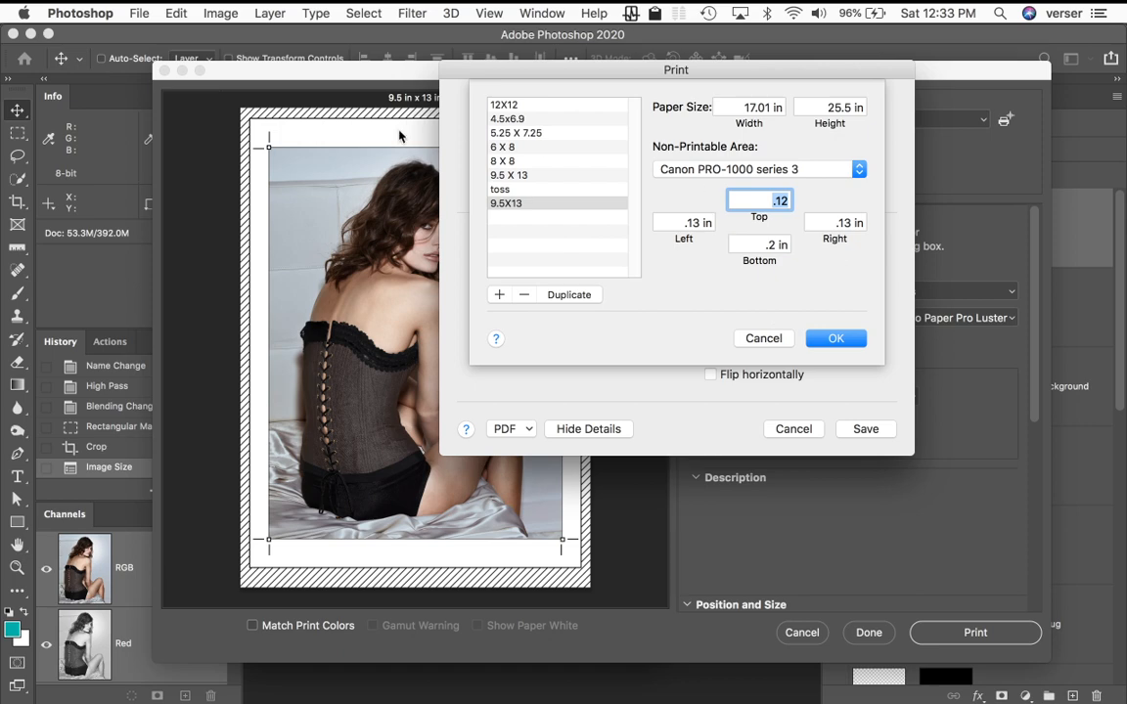
left_click(835, 339)
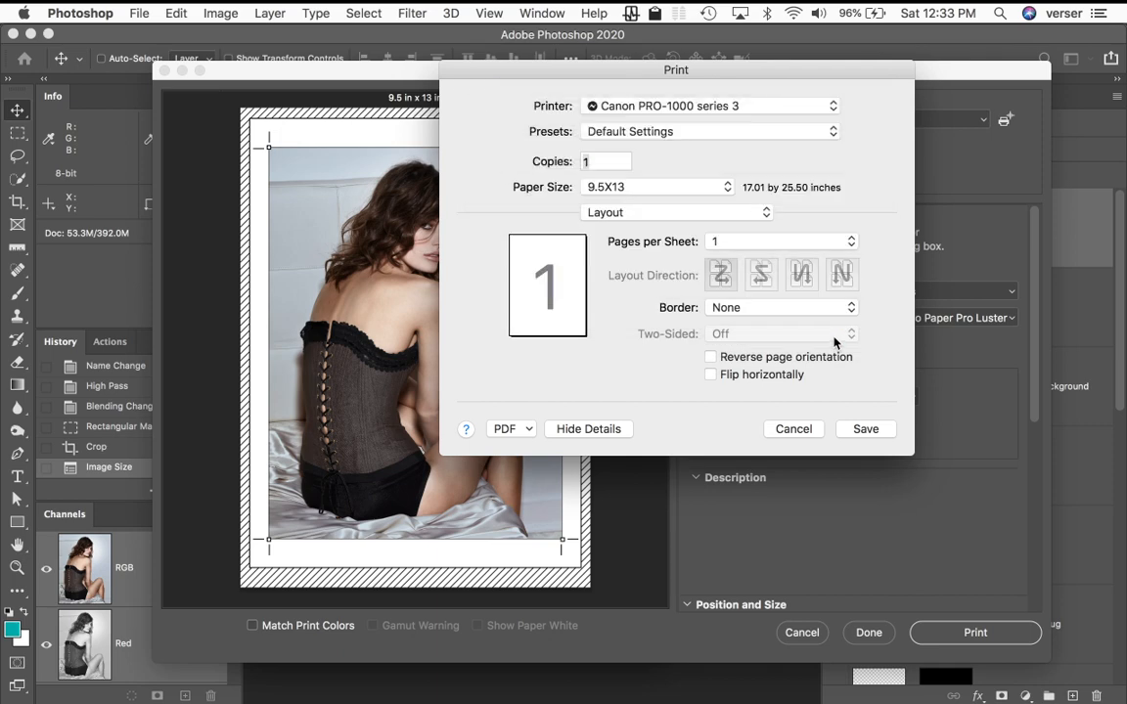
- Set the driver's paper size back to standard US Letter
left_click(691, 193)
mouse_move(603, 63)
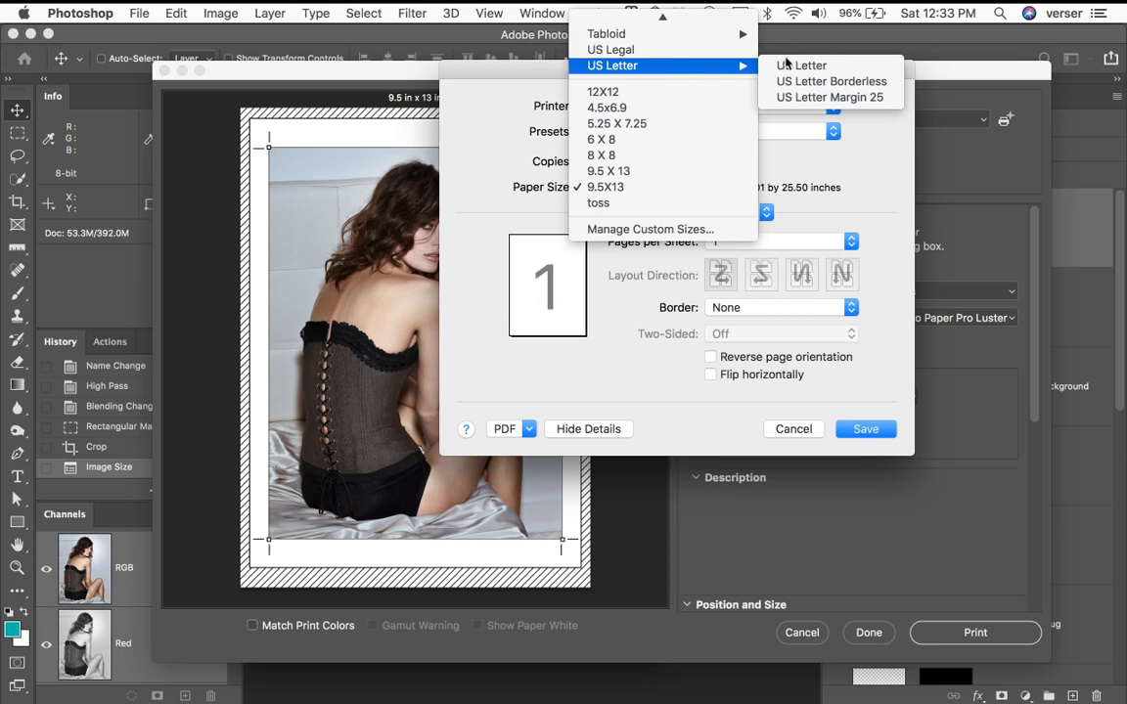
left_click(845, 66)
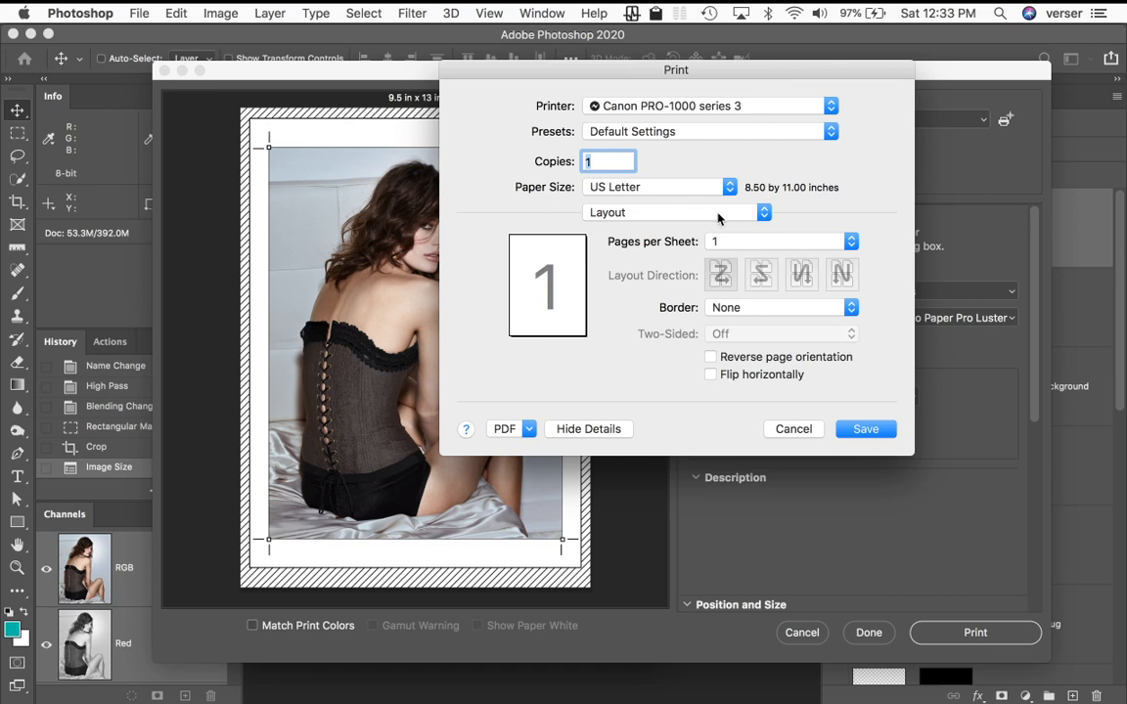
- Review the driver's Color Matching settings and move the dialog clear of the color management options
left_click(751, 214)
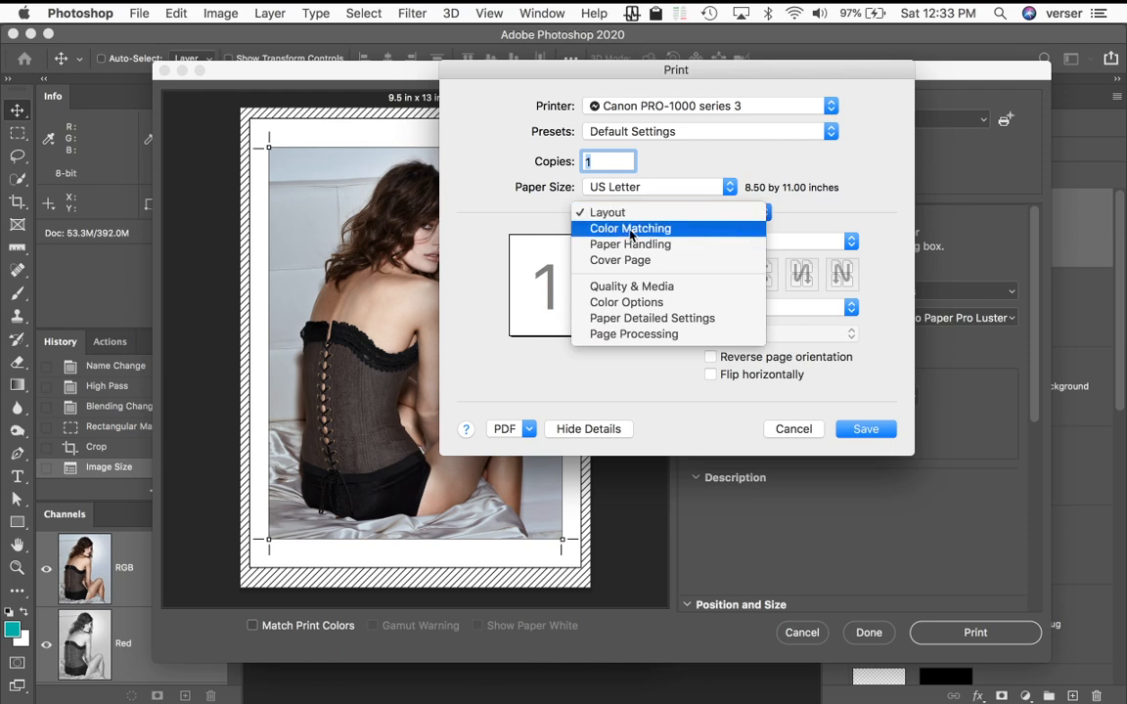
left_click(632, 231)
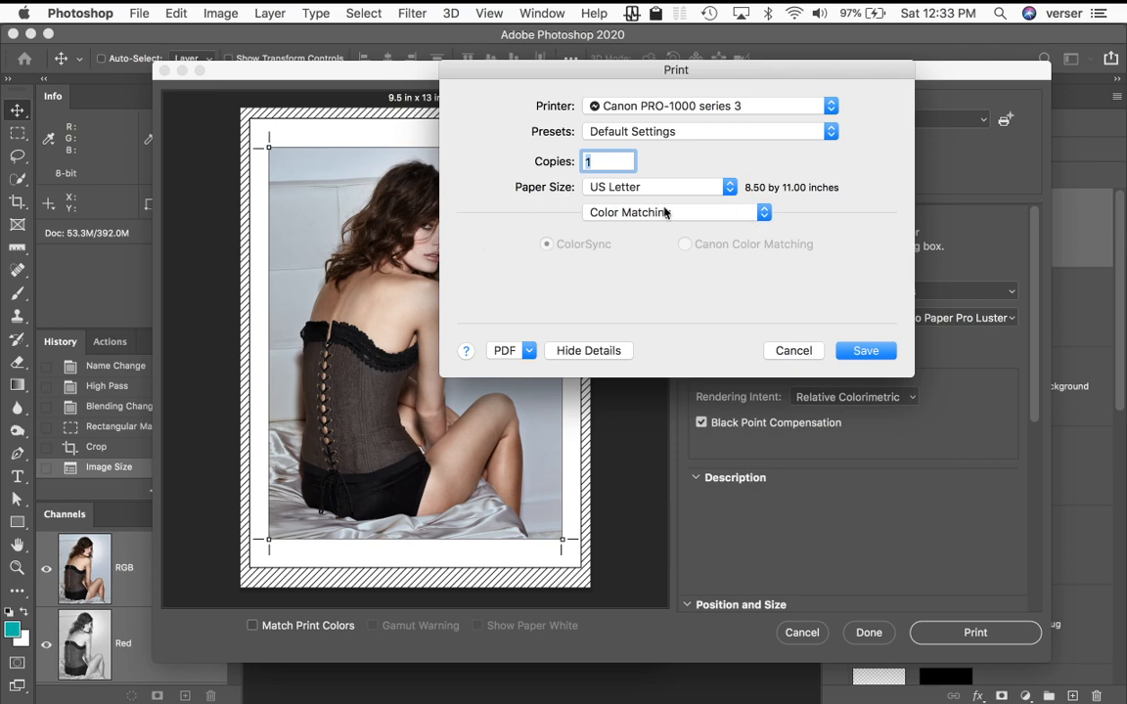
left_click_drag(778, 78, 509, 54)
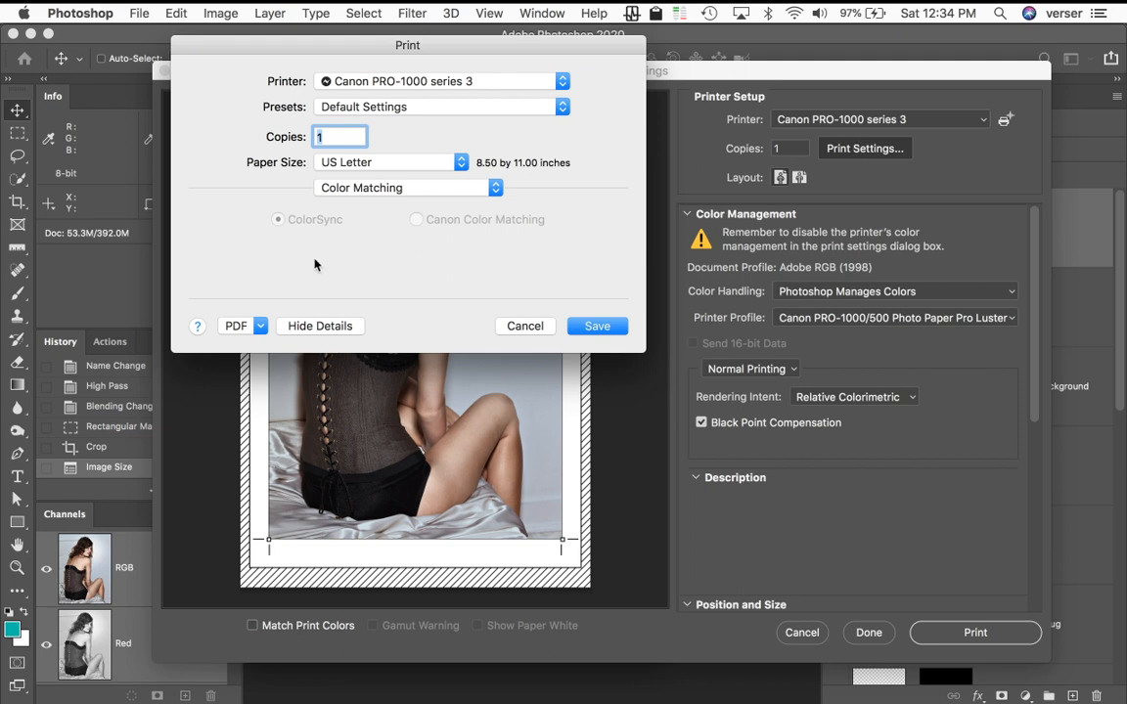
- Set the media type in the Quality & Media settings to Photo Paper Pro Luster
left_click(457, 193)
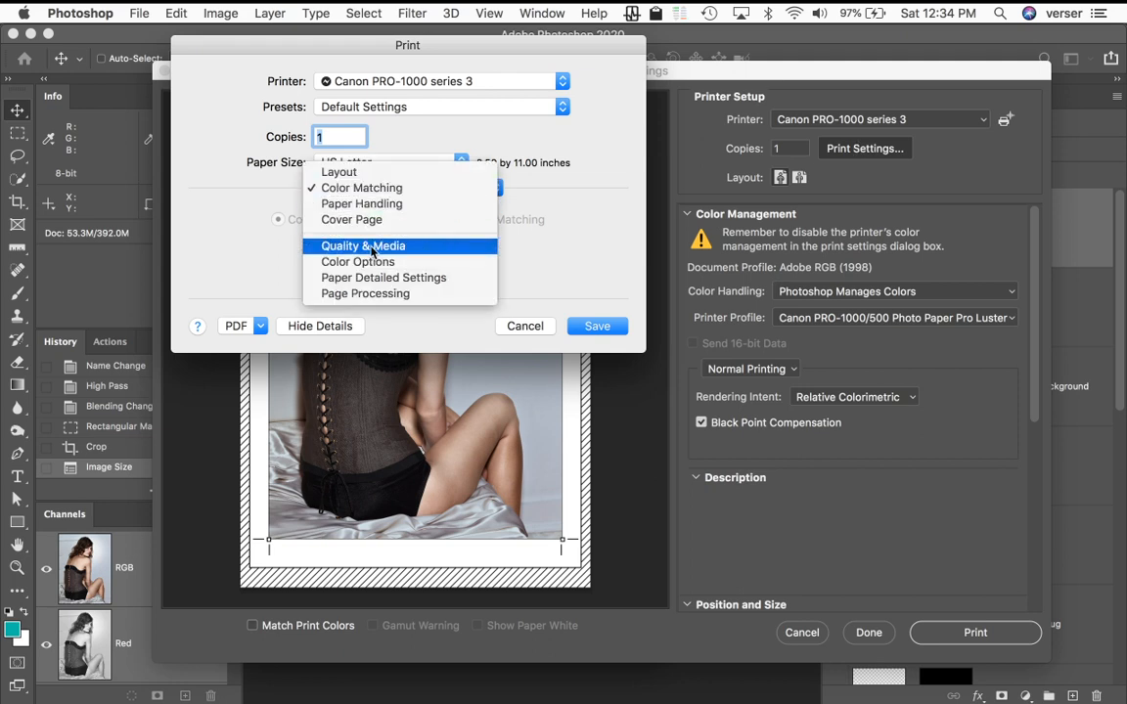
left_click(371, 248)
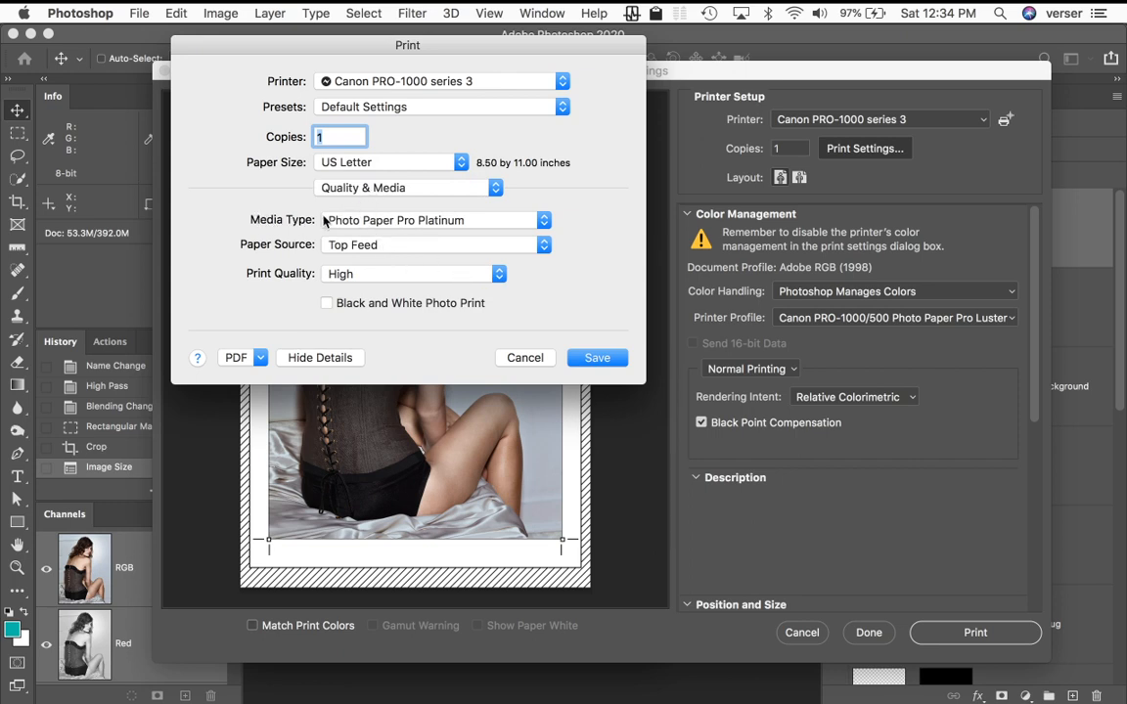
left_click(529, 225)
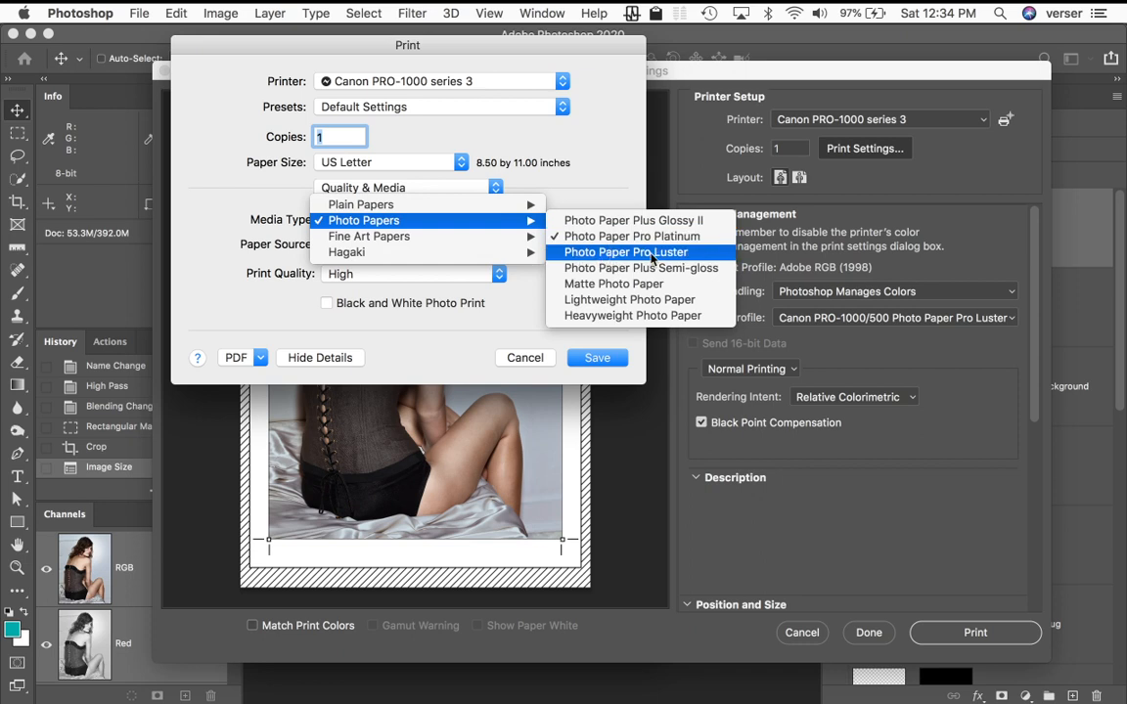
left_click(686, 256)
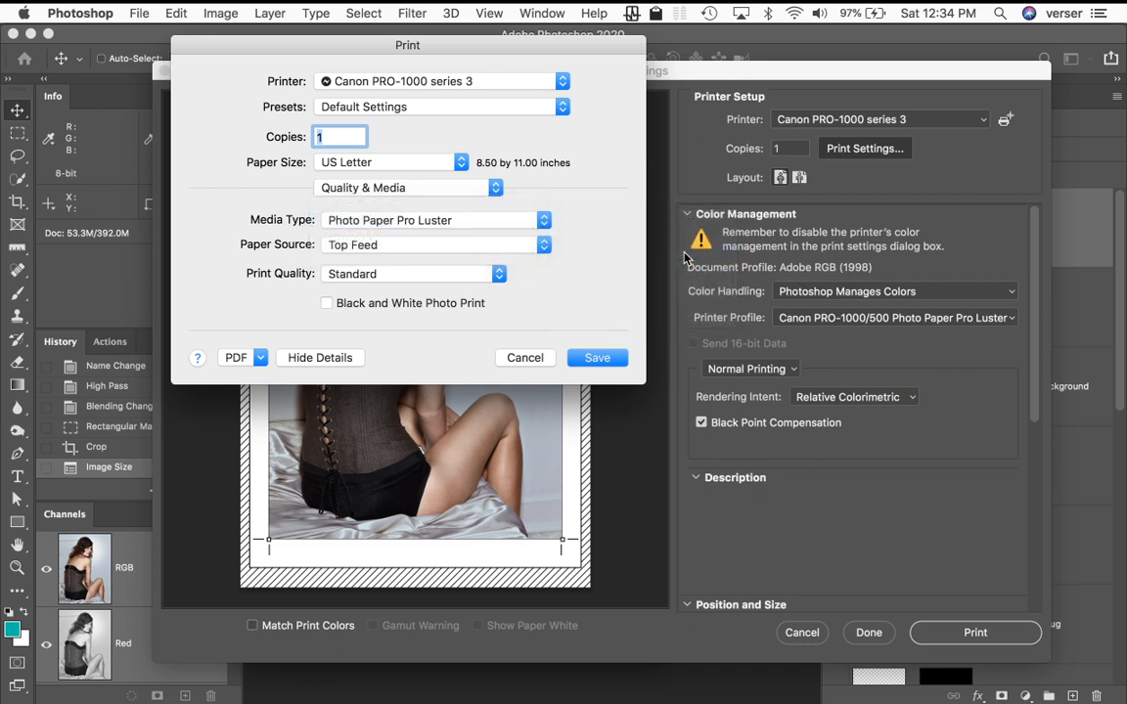
- Check the paper source choices and the Fine Art Papers media types, keeping Top Feed and Photo Paper Pro Luster
left_click(495, 252)
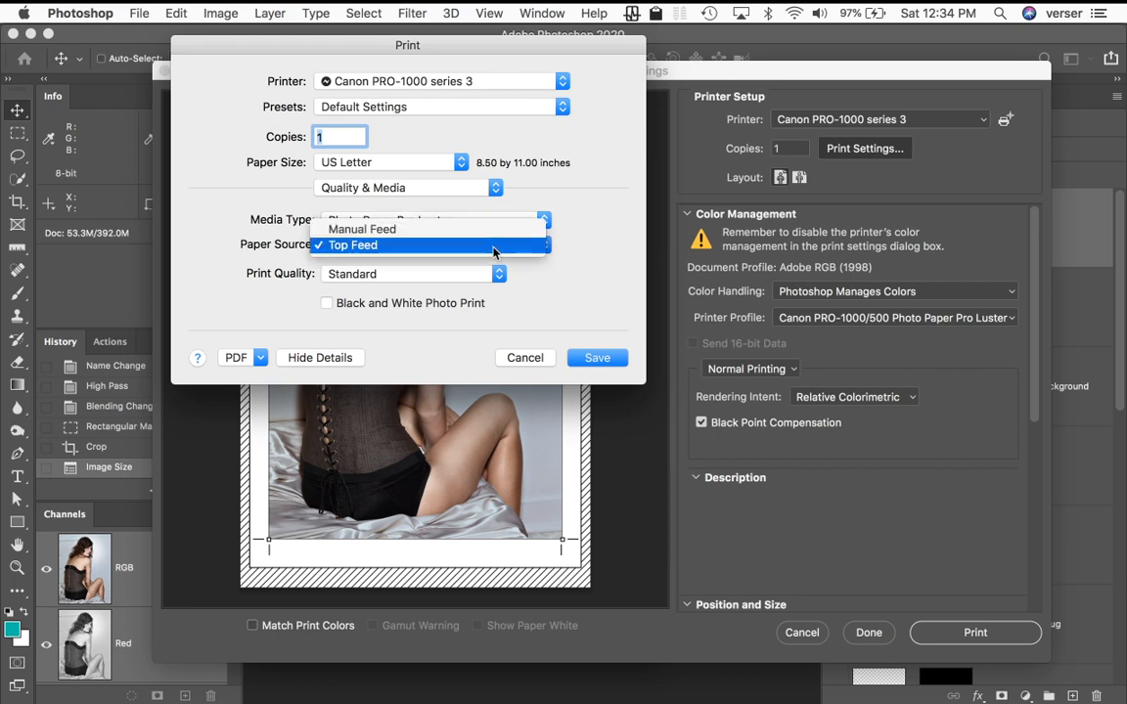
left_click(590, 256)
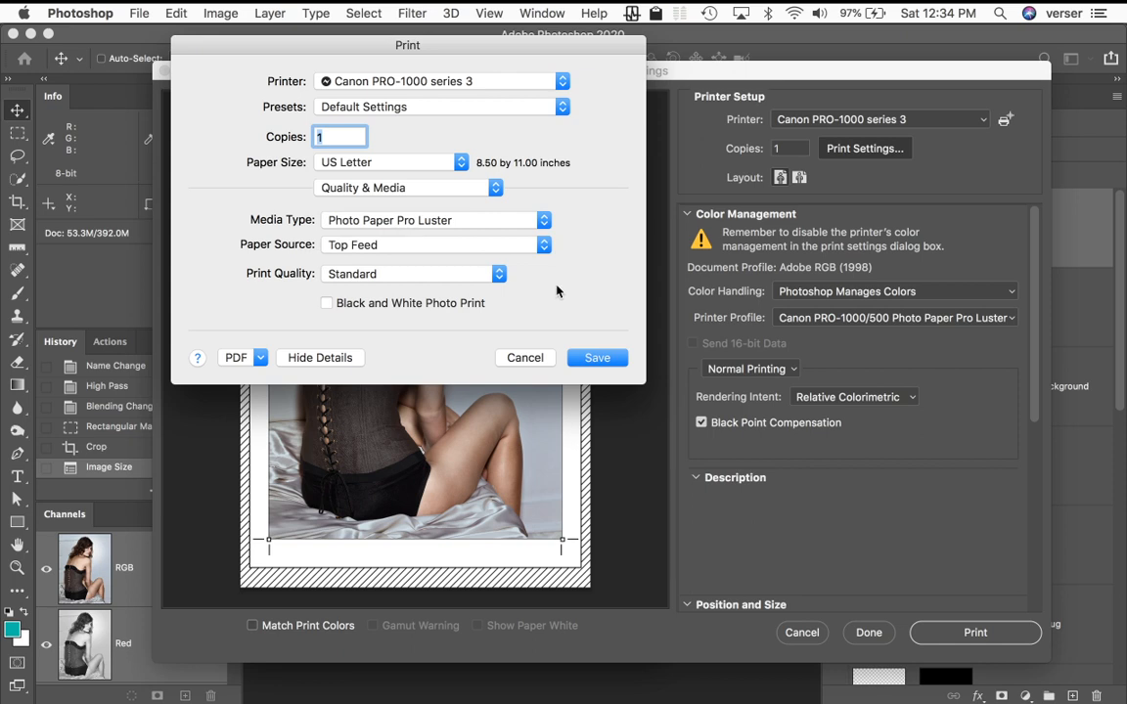
left_click(501, 221)
mouse_move(521, 221)
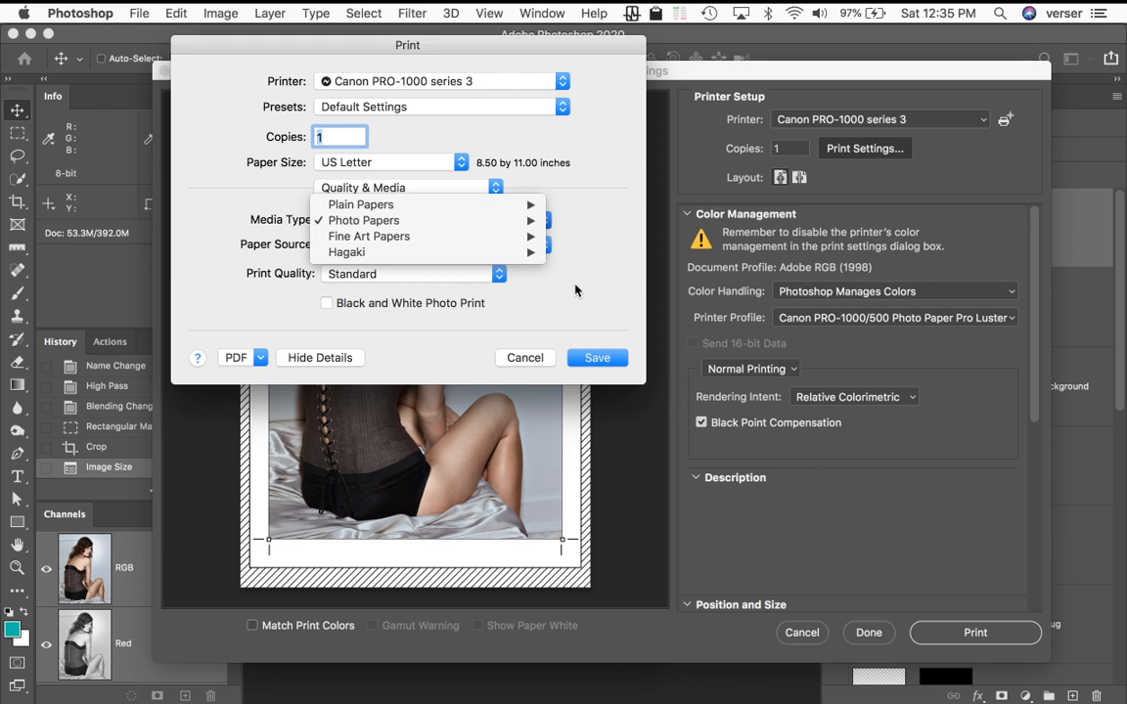
mouse_move(470, 241)
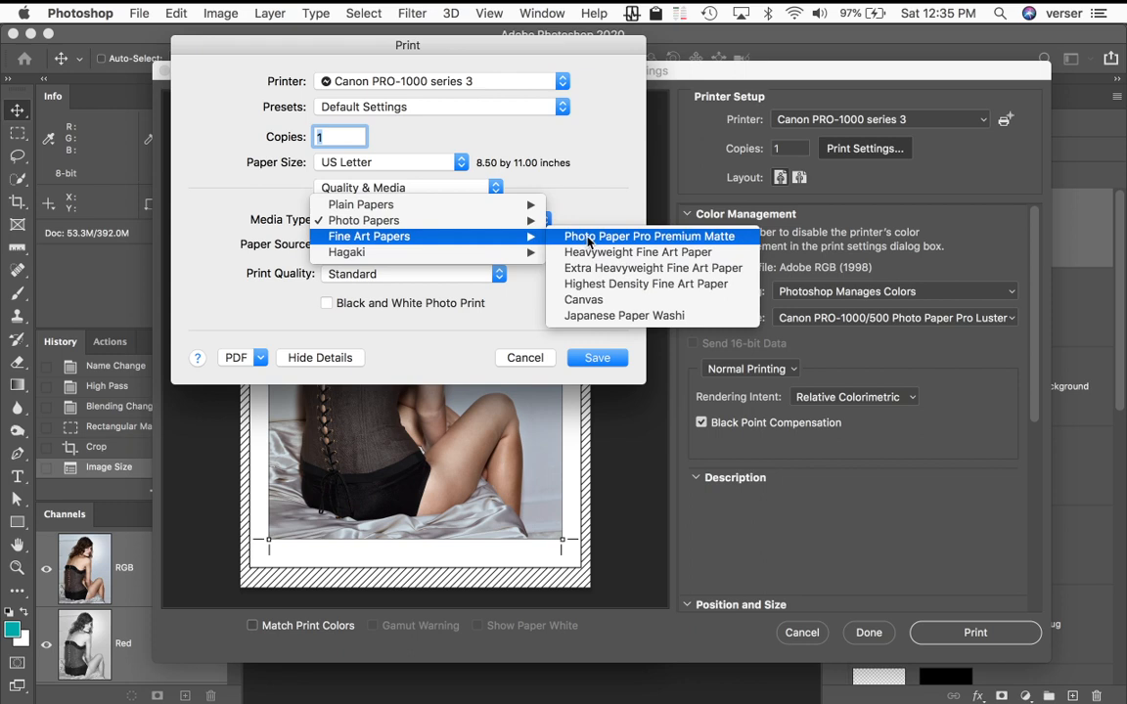
left_click(520, 321)
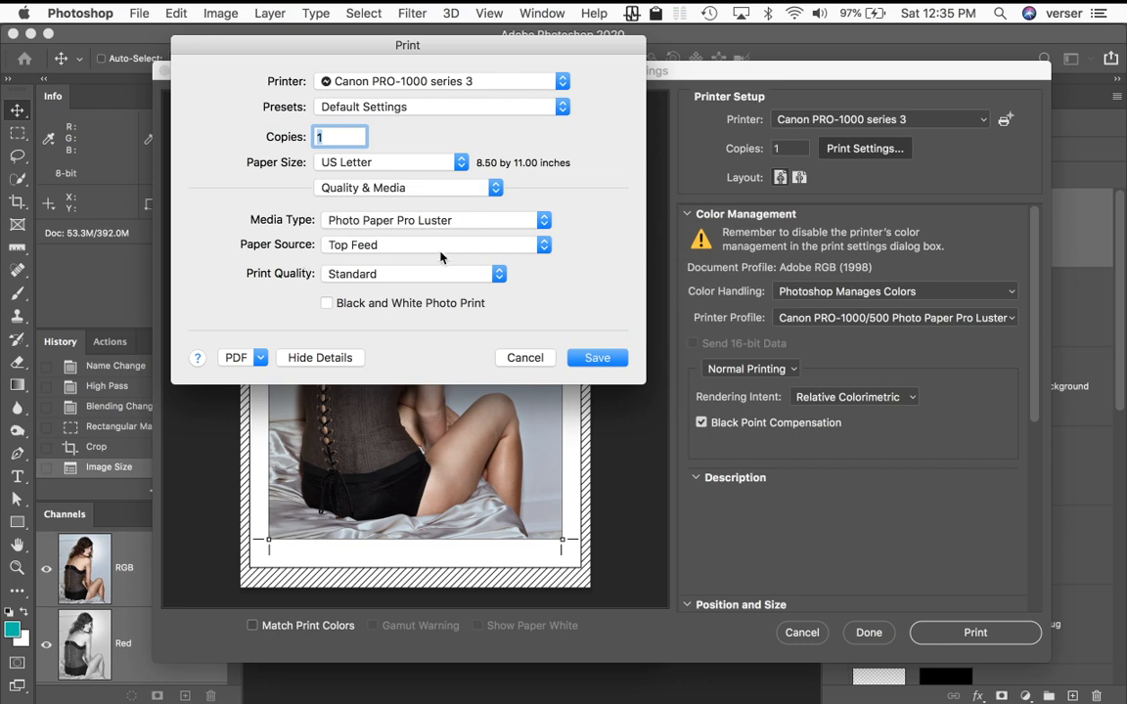
- Set the print quality to High and bring up the driver's Color Options
left_click(497, 275)
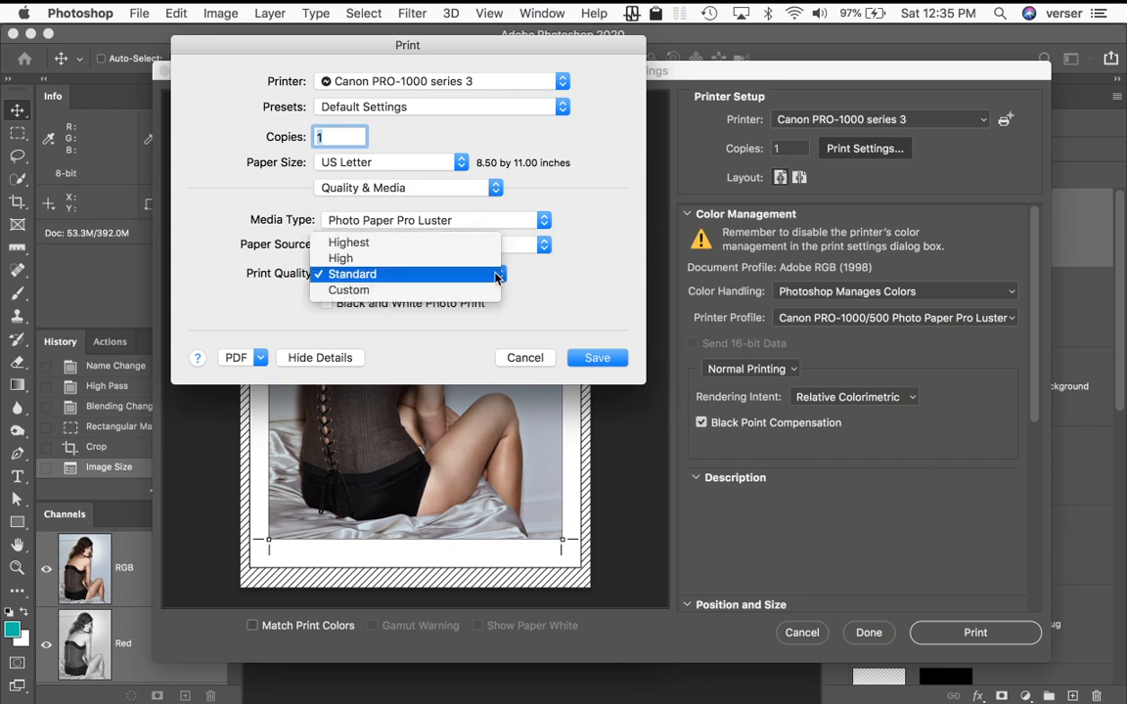
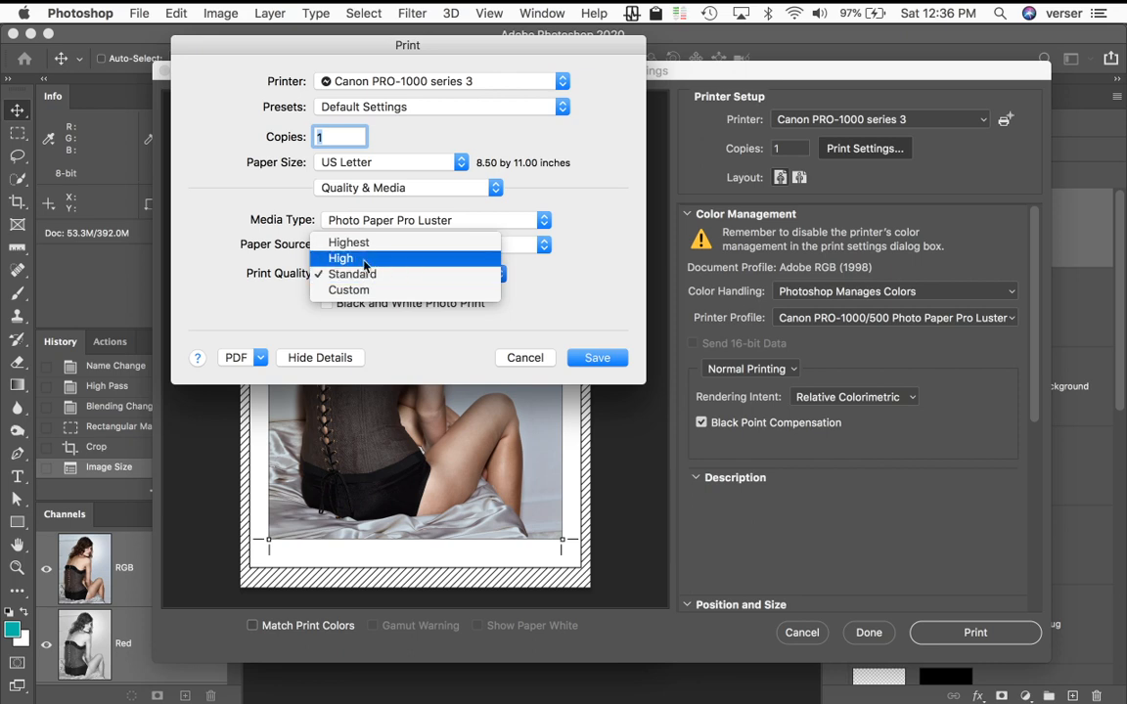
left_click(364, 261)
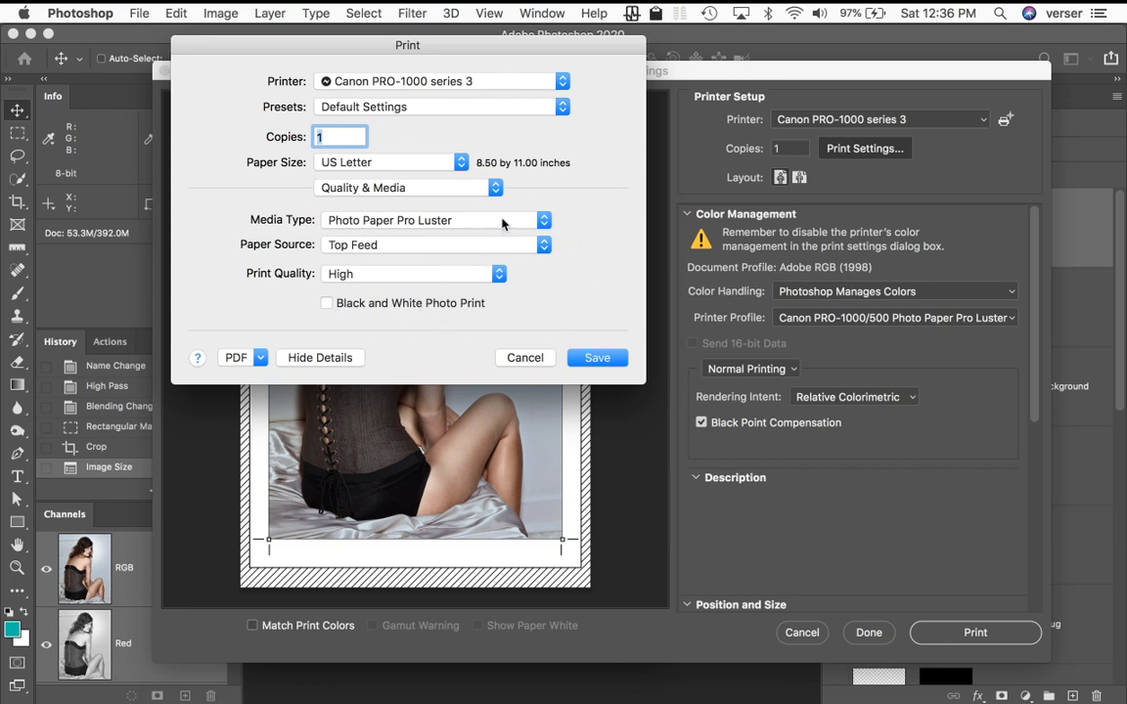
left_click(466, 190)
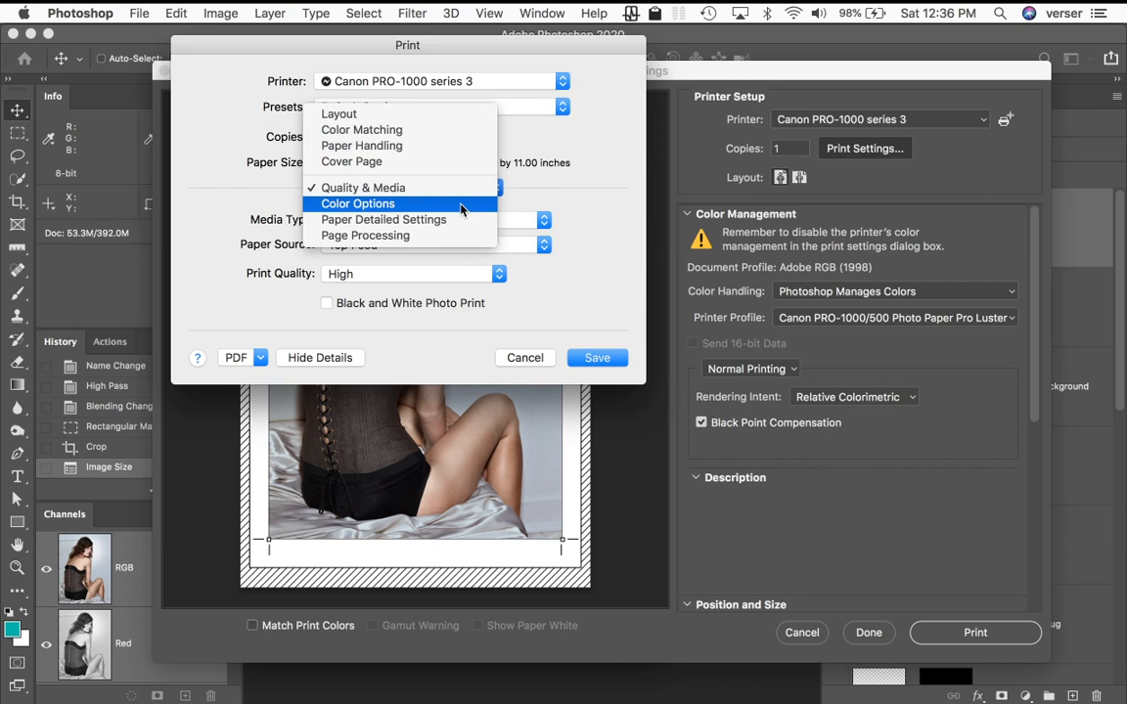
left_click(461, 206)
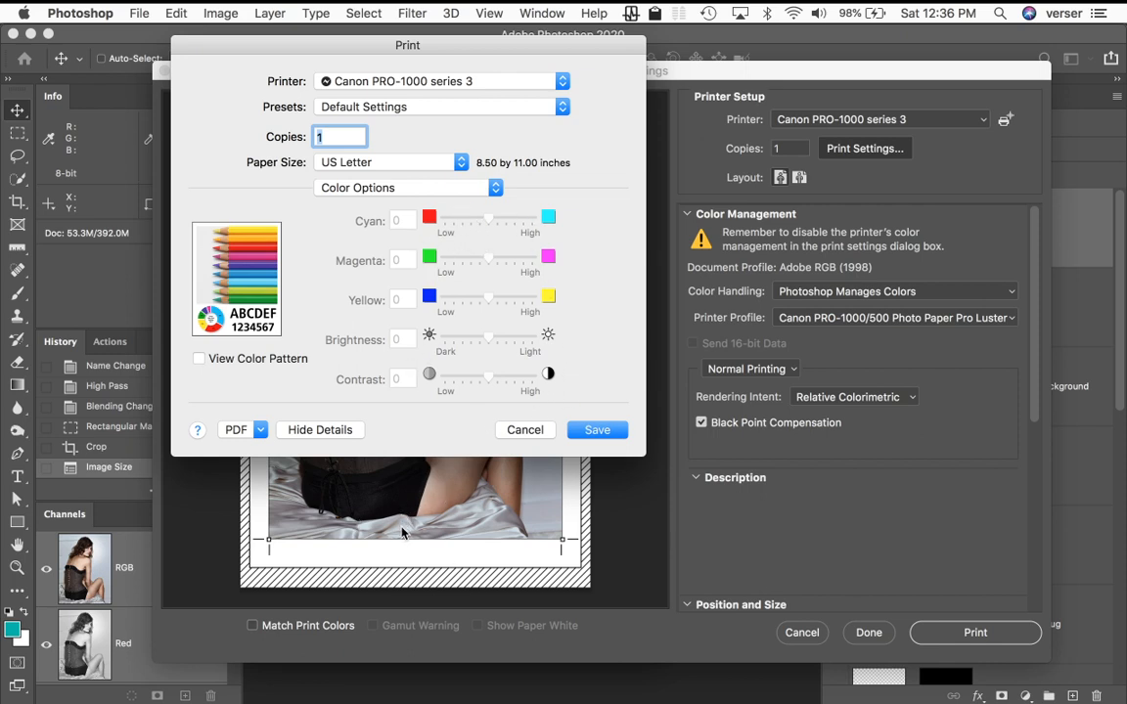
- Review the driver's Paper Detailed Settings and the Print Head Height choices, keeping Printer Default
left_click(417, 188)
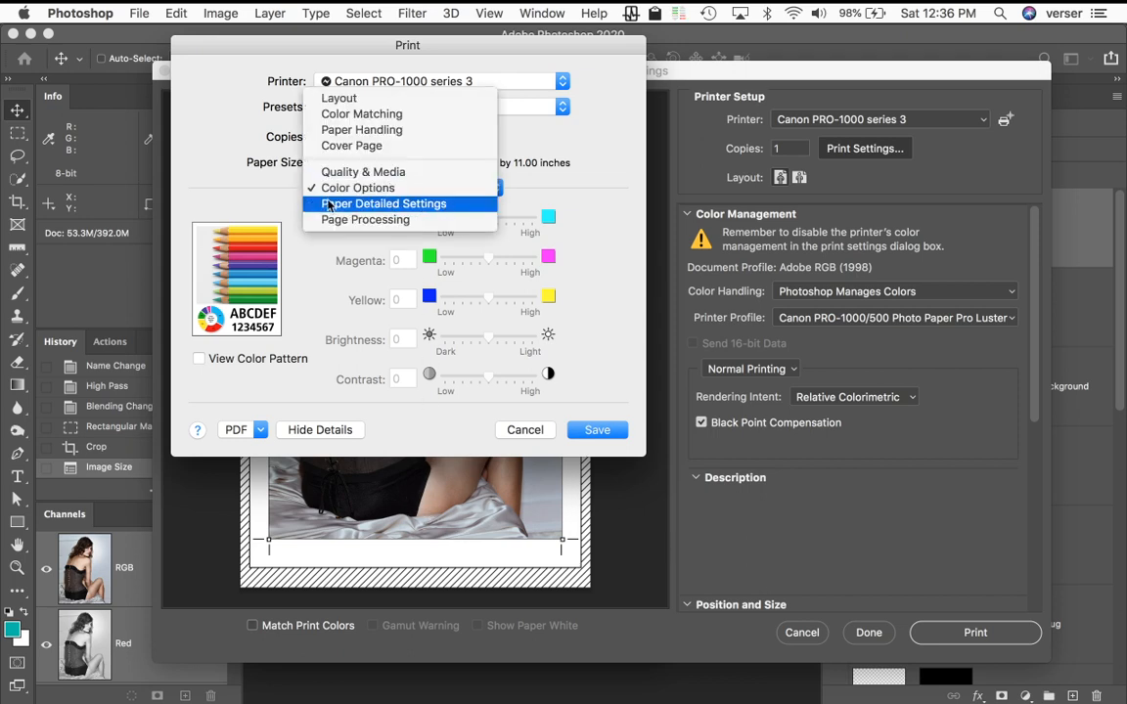
left_click(470, 205)
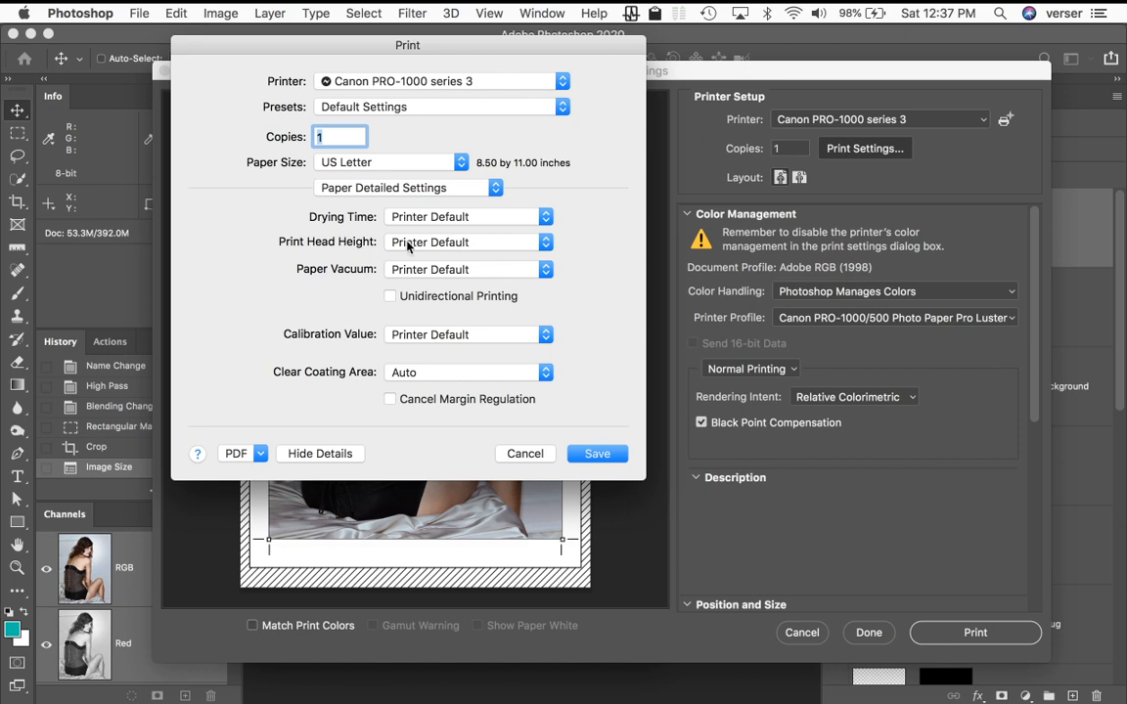
left_click(525, 244)
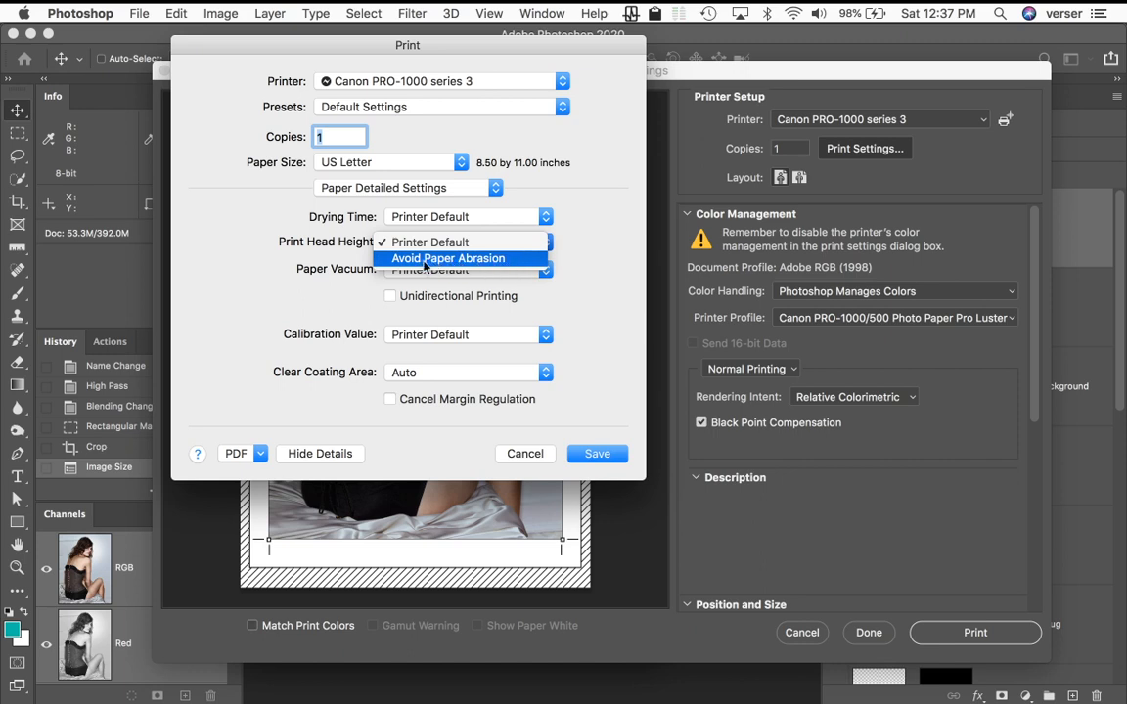
left_click(590, 262)
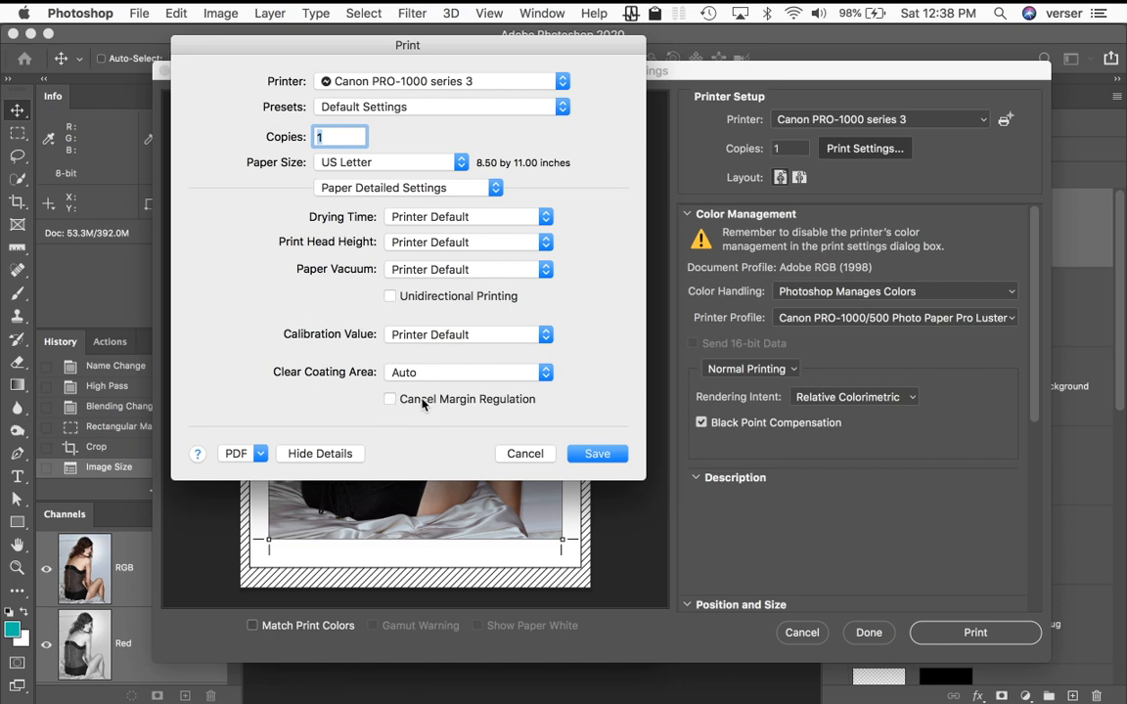
- Toggle the Cancel Margin Regulation option, save the driver settings, and leave the print setup without printing
left_click(402, 404)
left_click(389, 399)
left_click(605, 453)
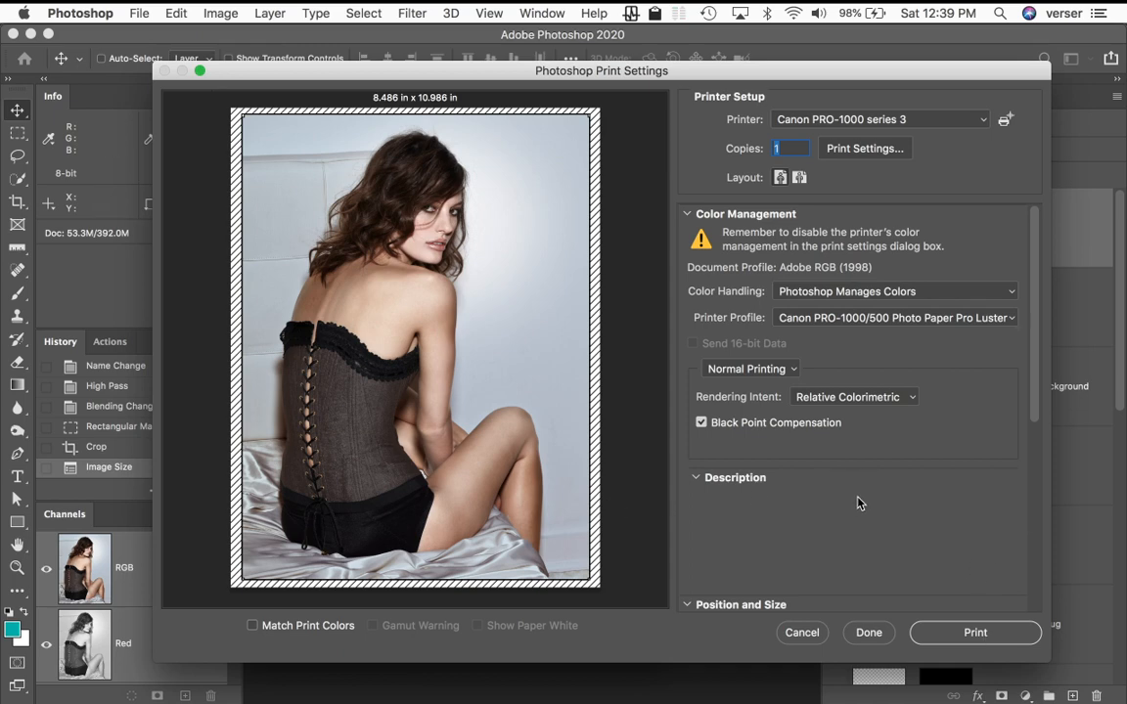
left_click(800, 633)
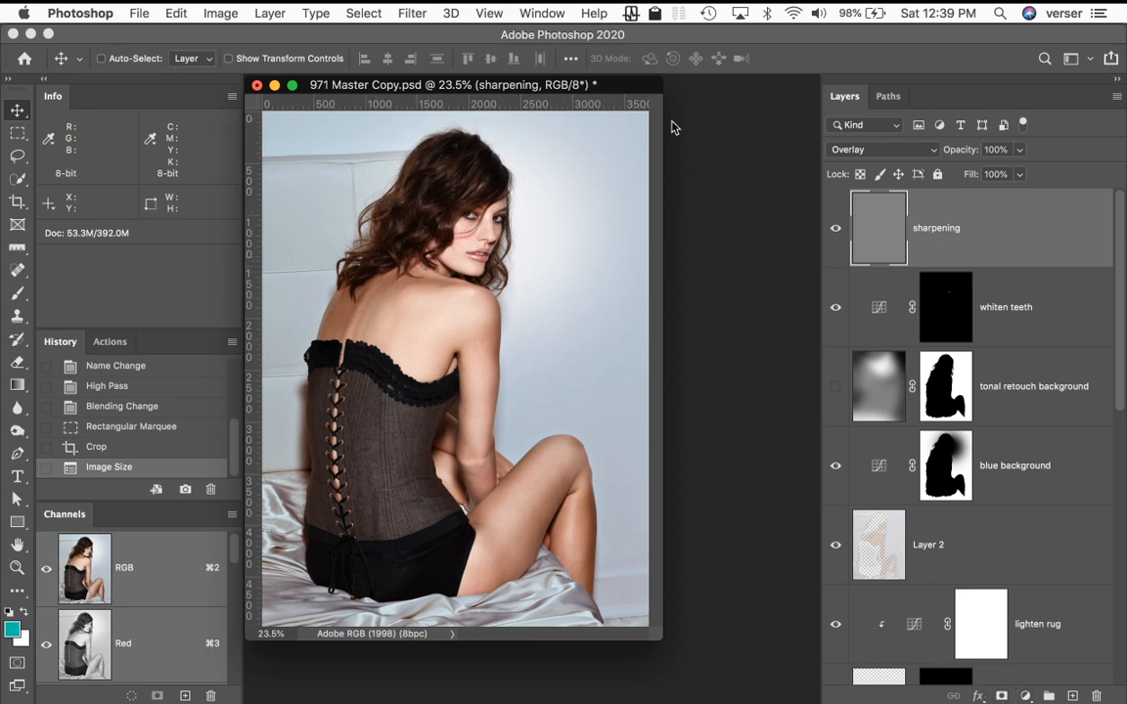
left_click(213, 11)
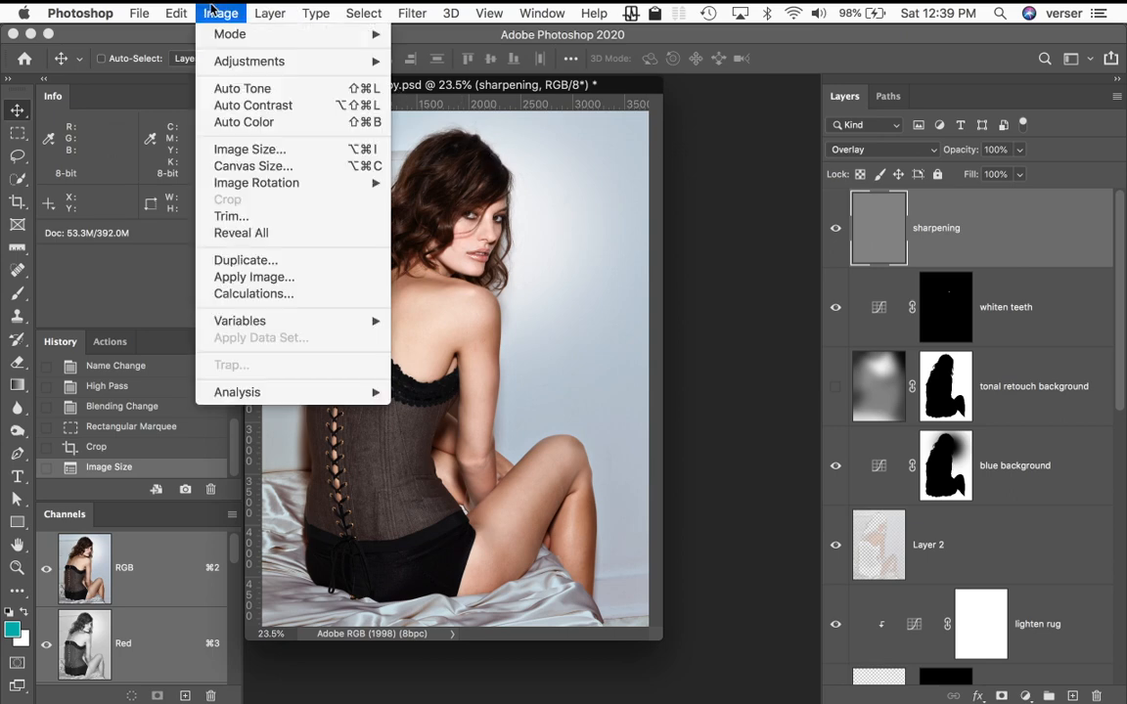
mouse_move(225, 35)
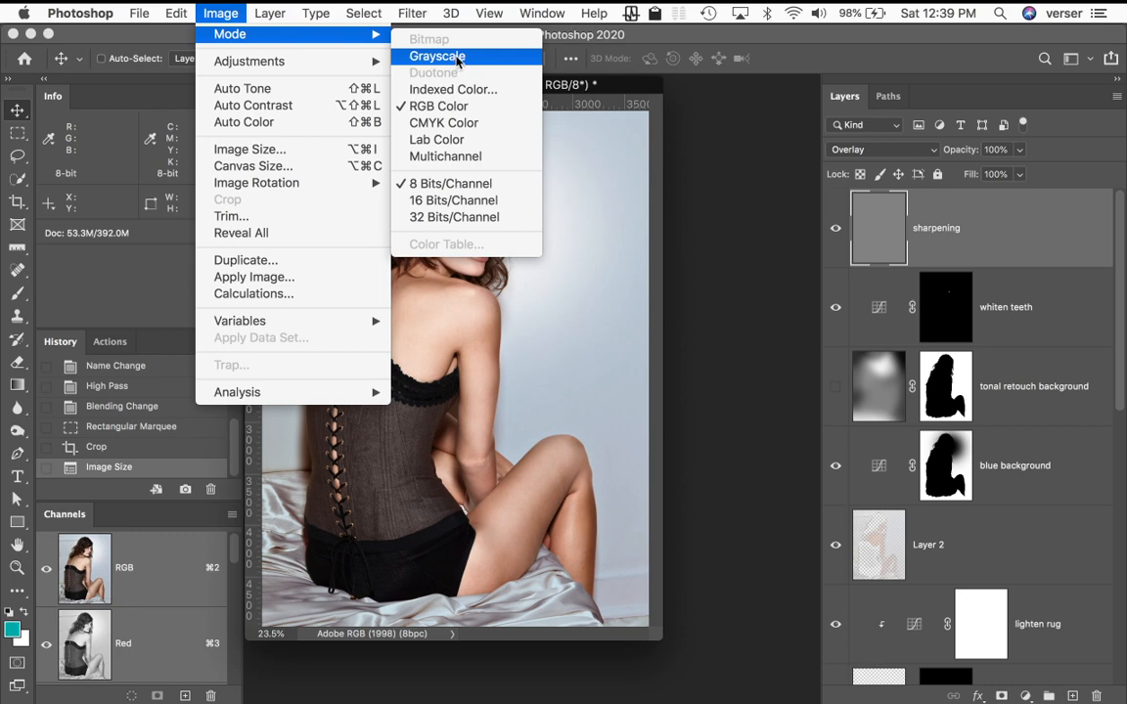
left_click(732, 240)
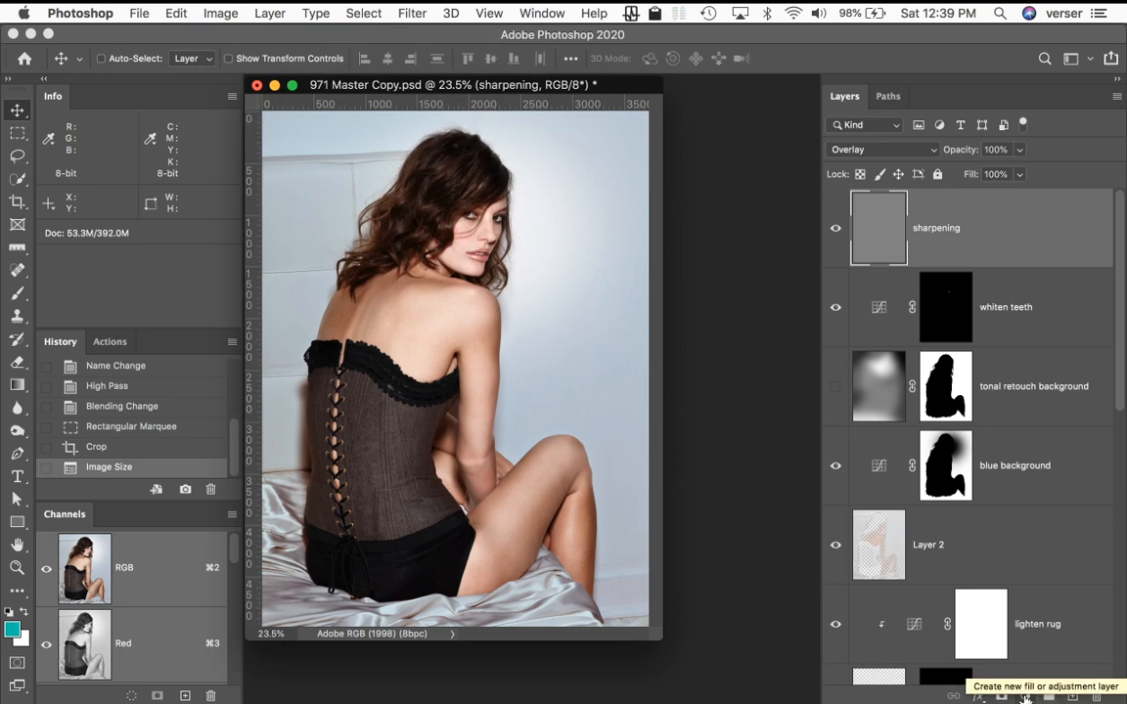
- Add a Black & White adjustment layer above the sharpening layer and brighten the skin tones by raising Reds to 106
left_click(1024, 696)
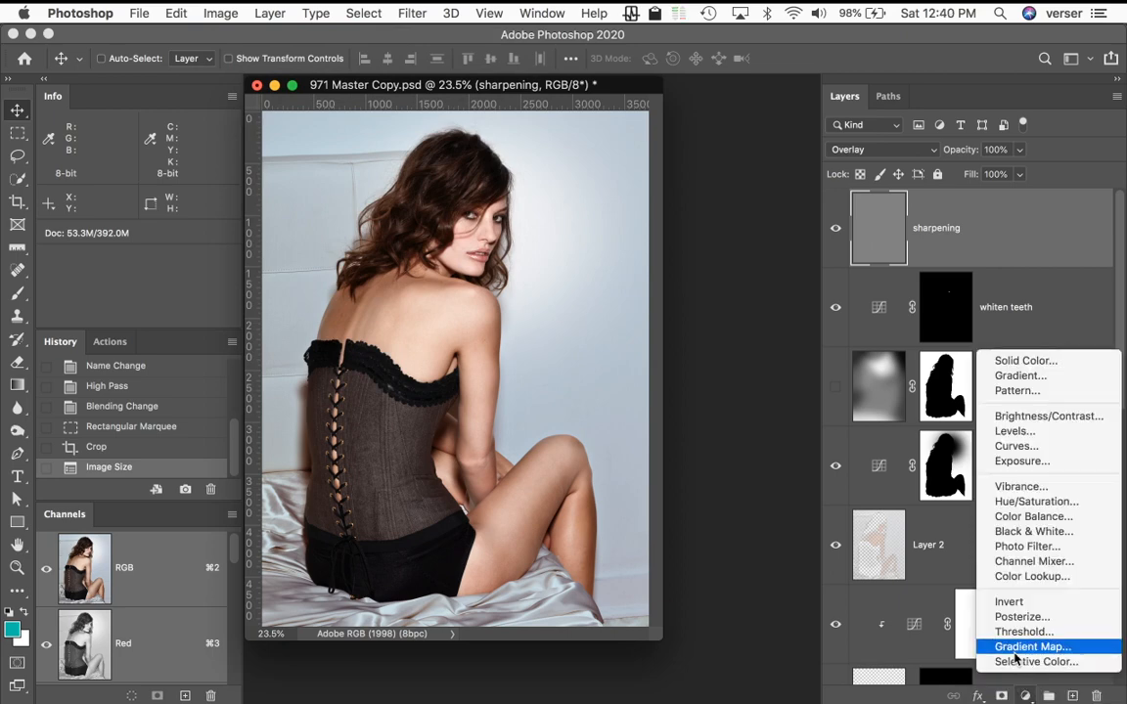
left_click(1037, 534)
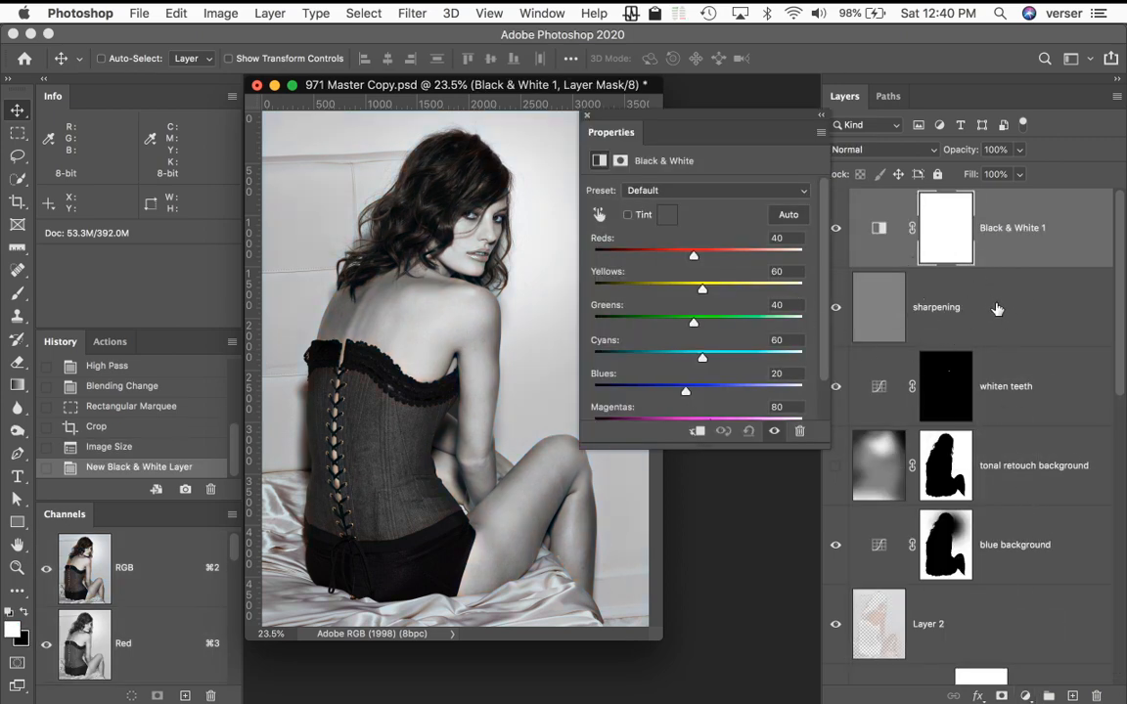
left_click(599, 216)
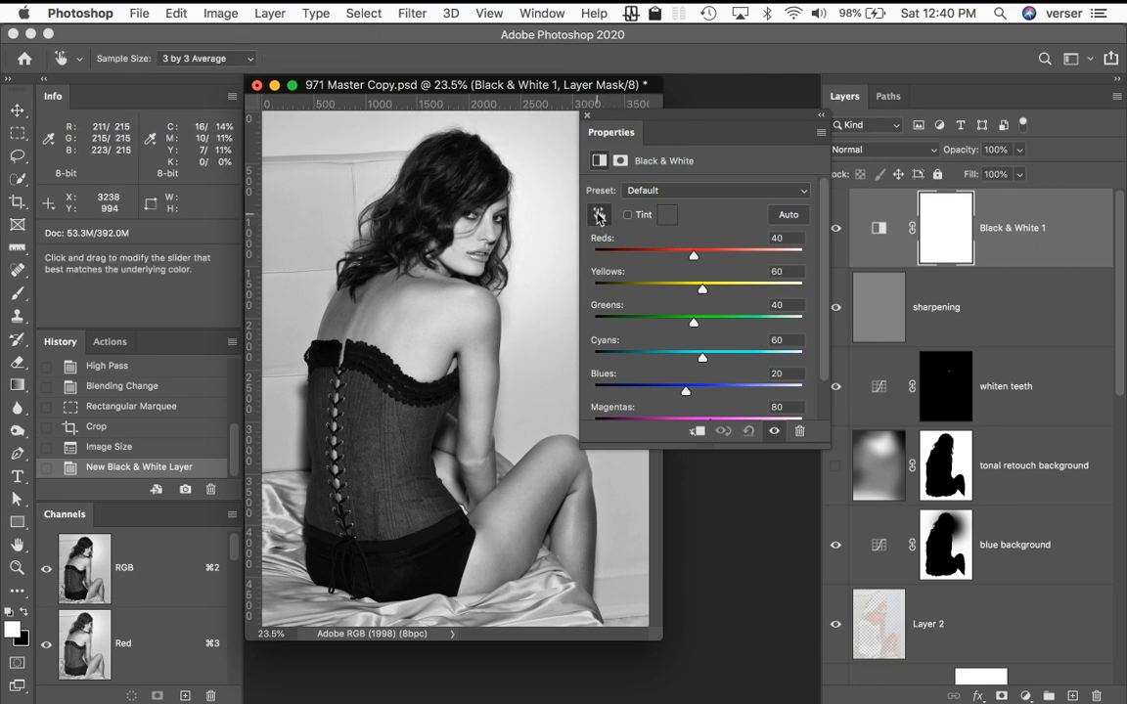
left_click_drag(456, 313, 504, 316)
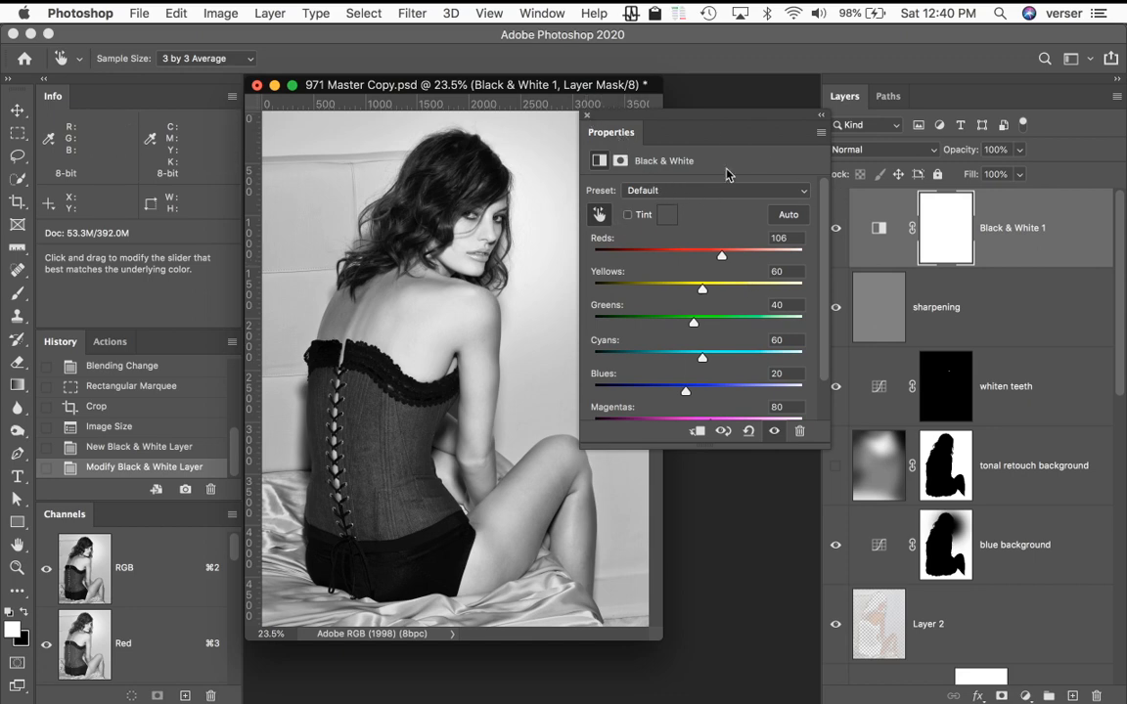
left_click(587, 117)
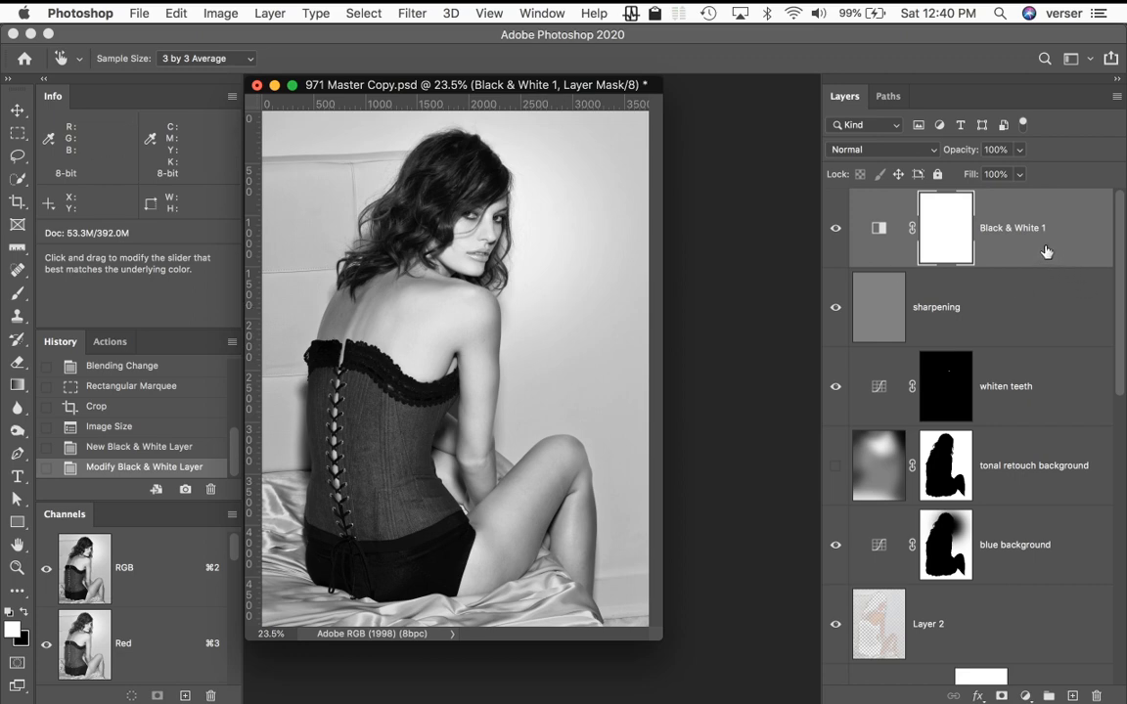
- Flatten the image, discarding hidden layers, and convert it to Grayscale mode, discarding the color information
left_click(1117, 99)
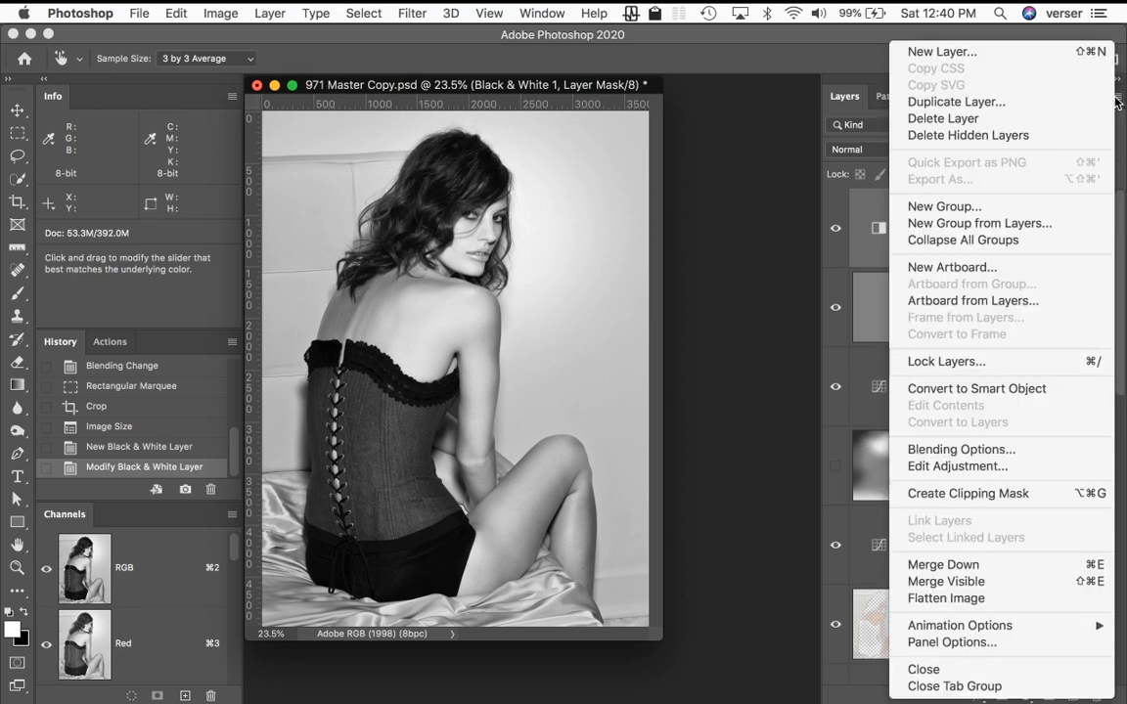
left_click(964, 599)
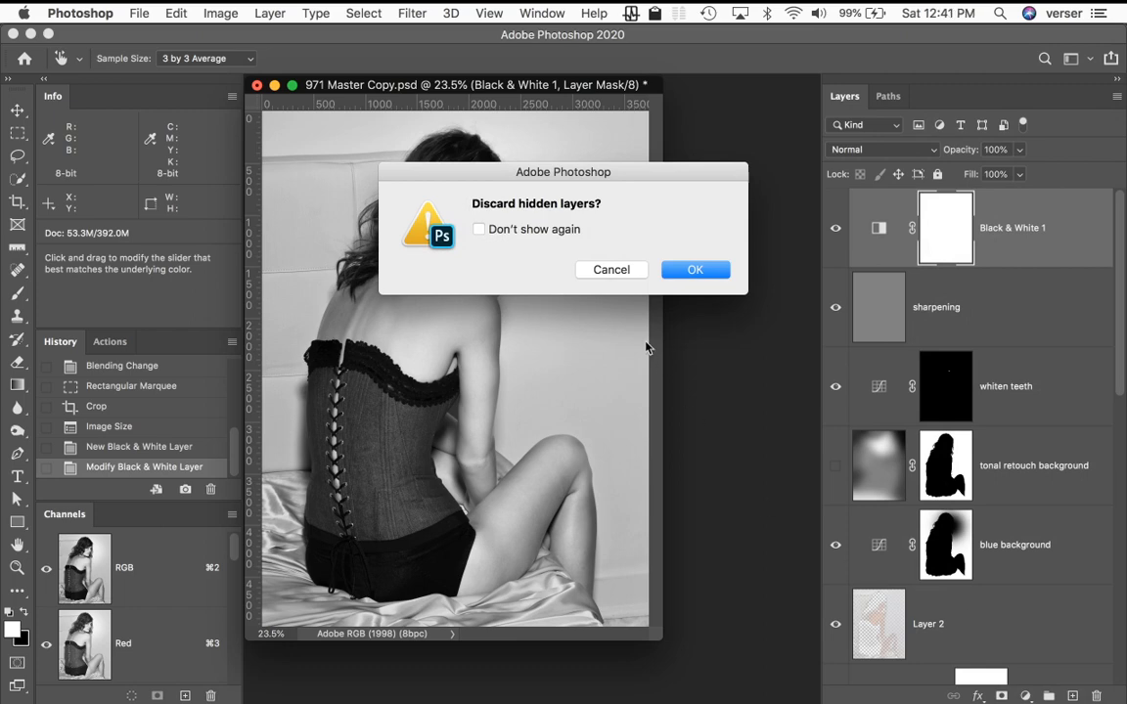
left_click(691, 276)
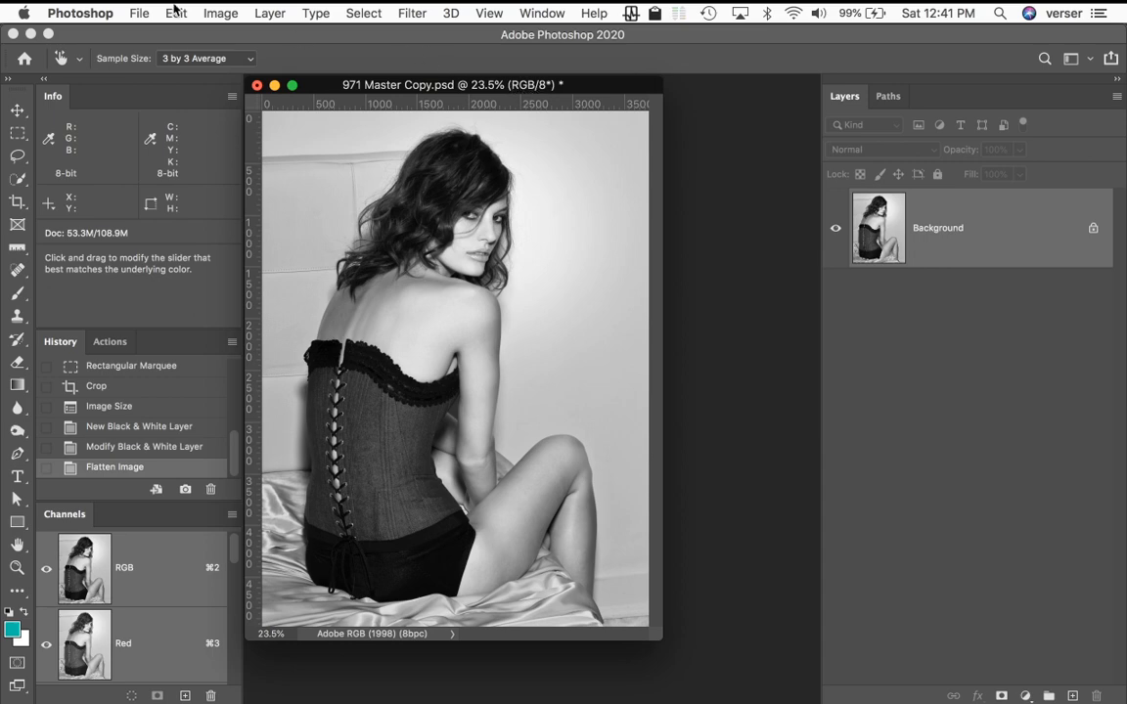
left_click(219, 12)
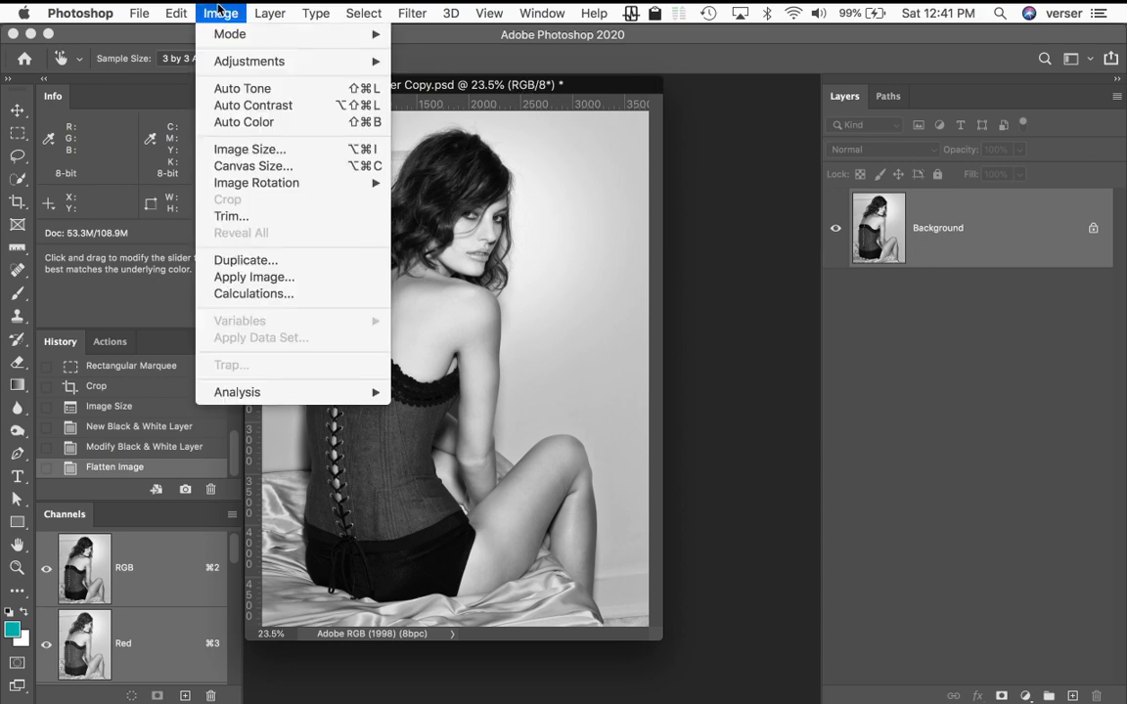
mouse_move(224, 38)
left_click(451, 59)
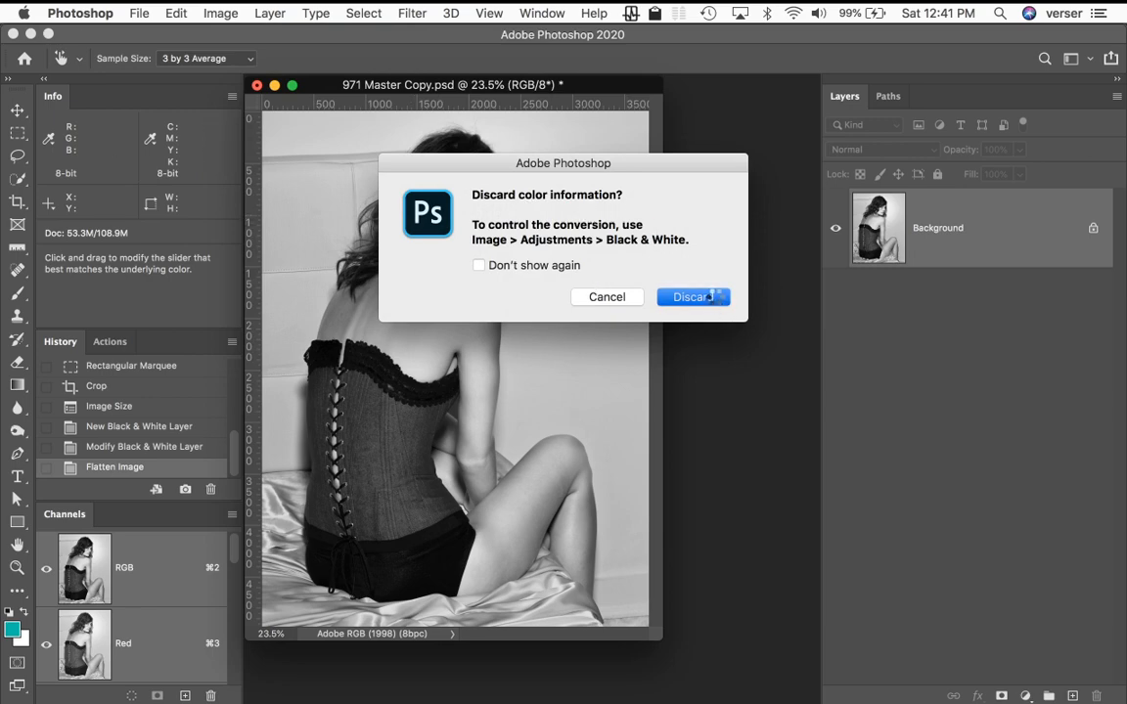
left_click(711, 298)
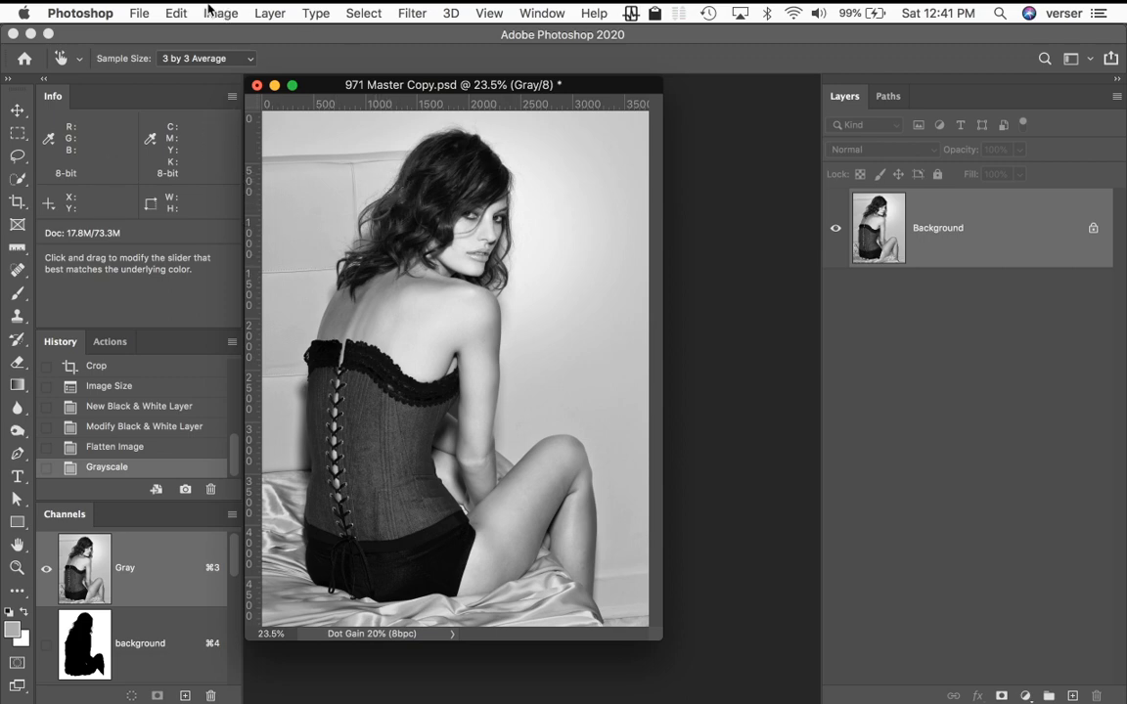
- Start printing the grayscale image on the Canon PRO-1000 series 3 with color handling set to Printer Manages Colors
left_click(137, 13)
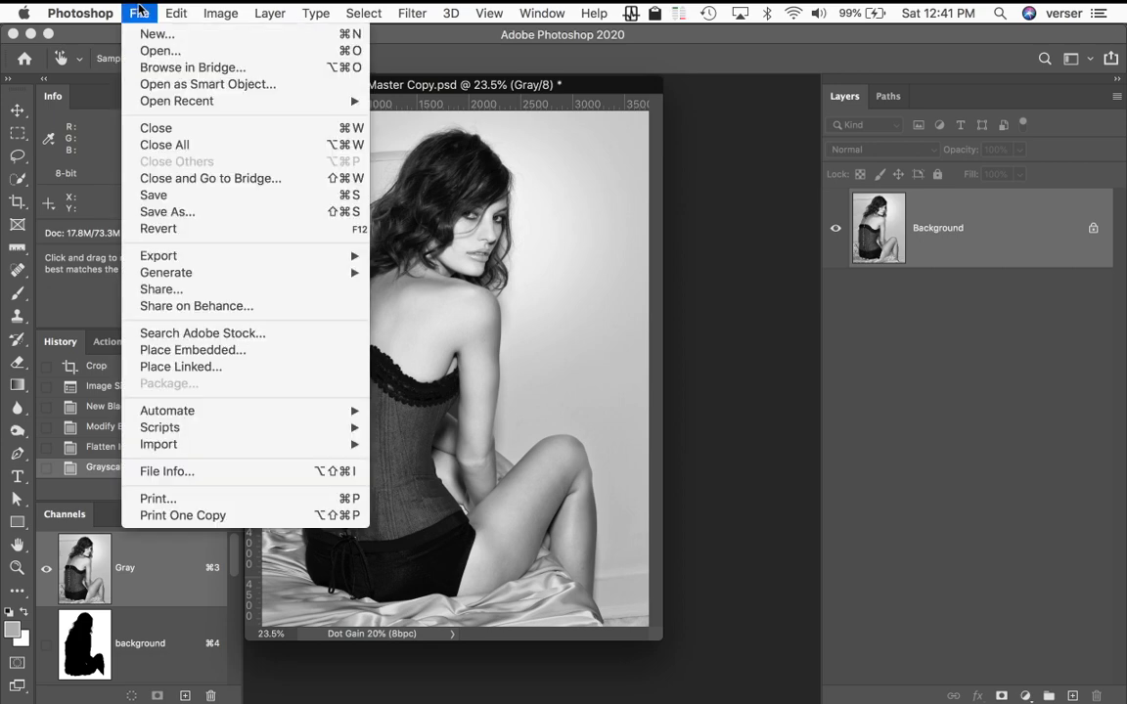
left_click(205, 499)
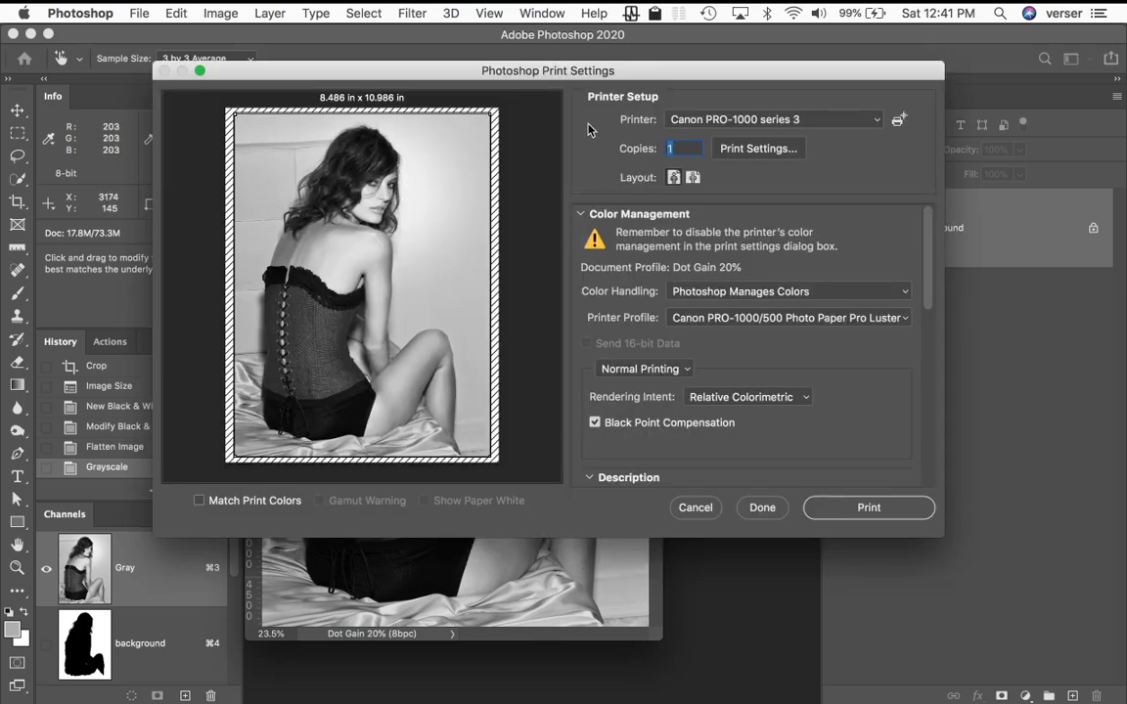
left_click(824, 122)
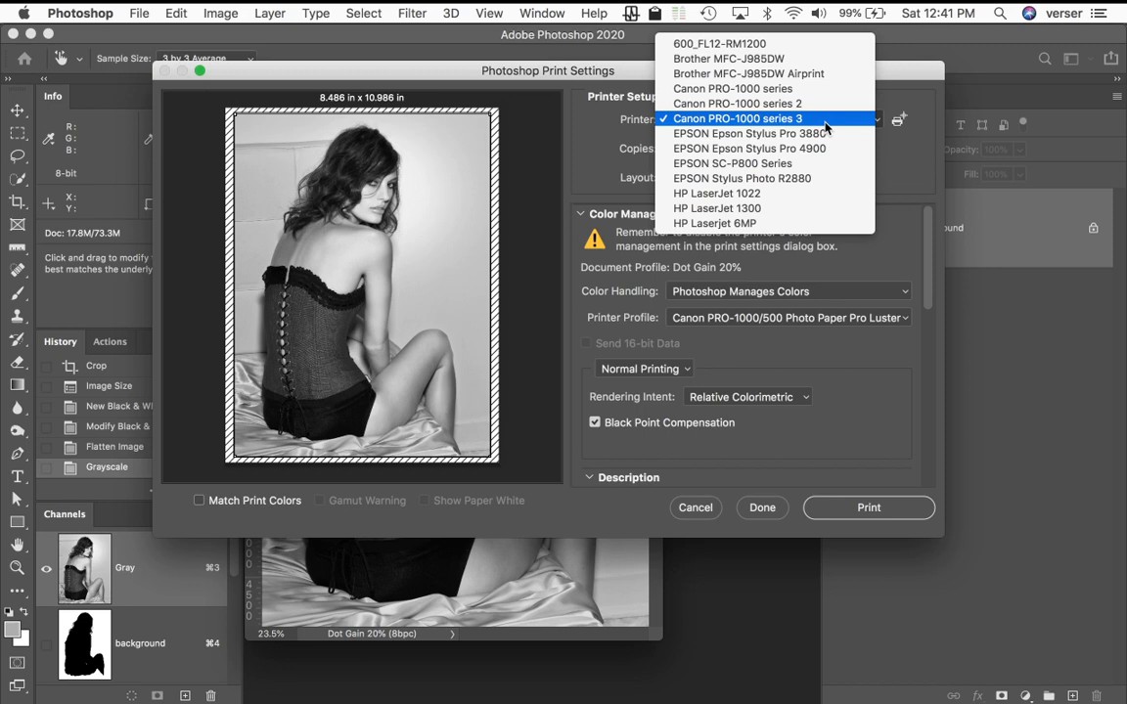
left_click(823, 122)
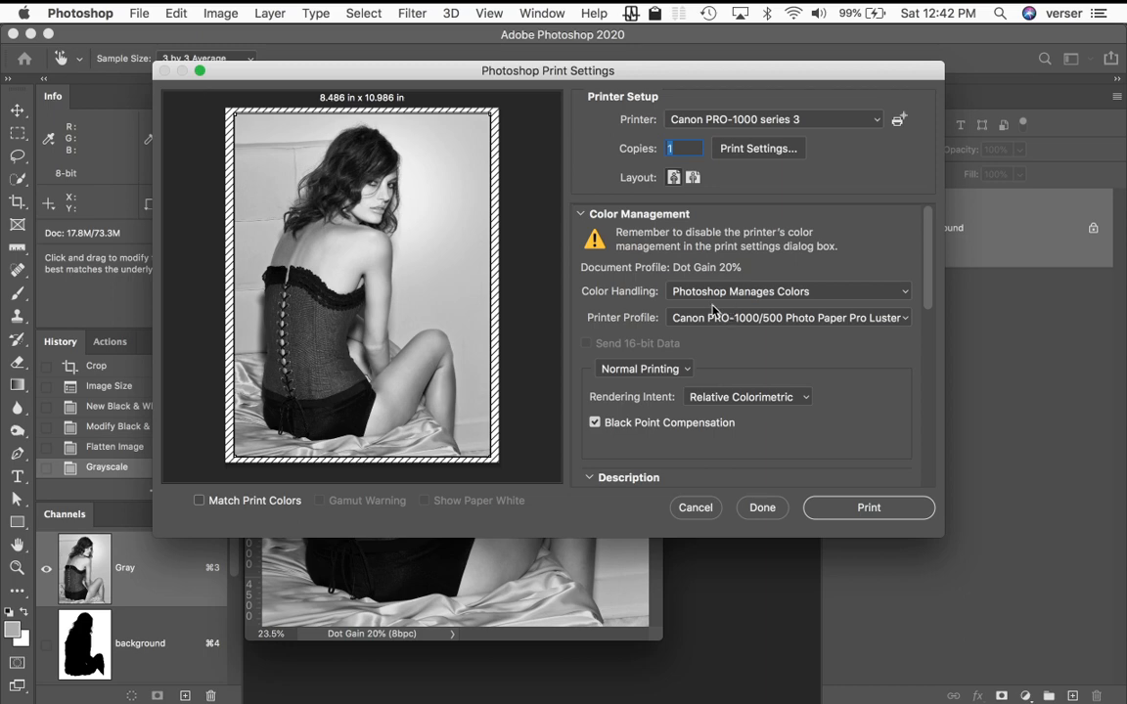
left_click(825, 293)
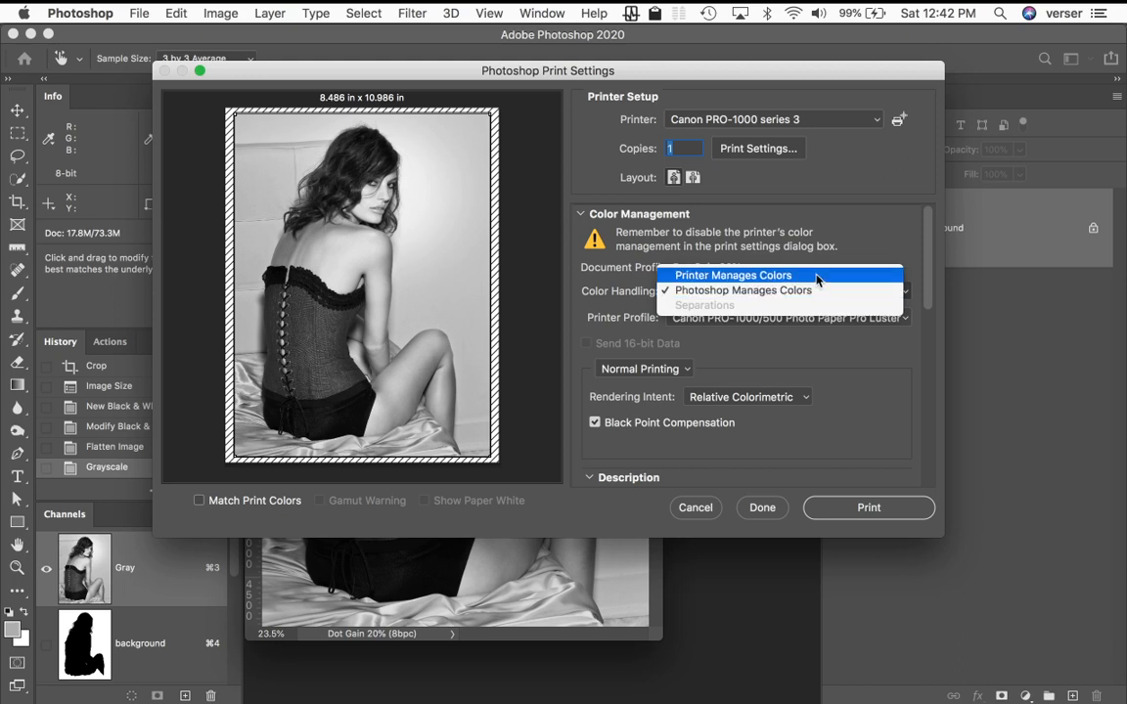
left_click(817, 281)
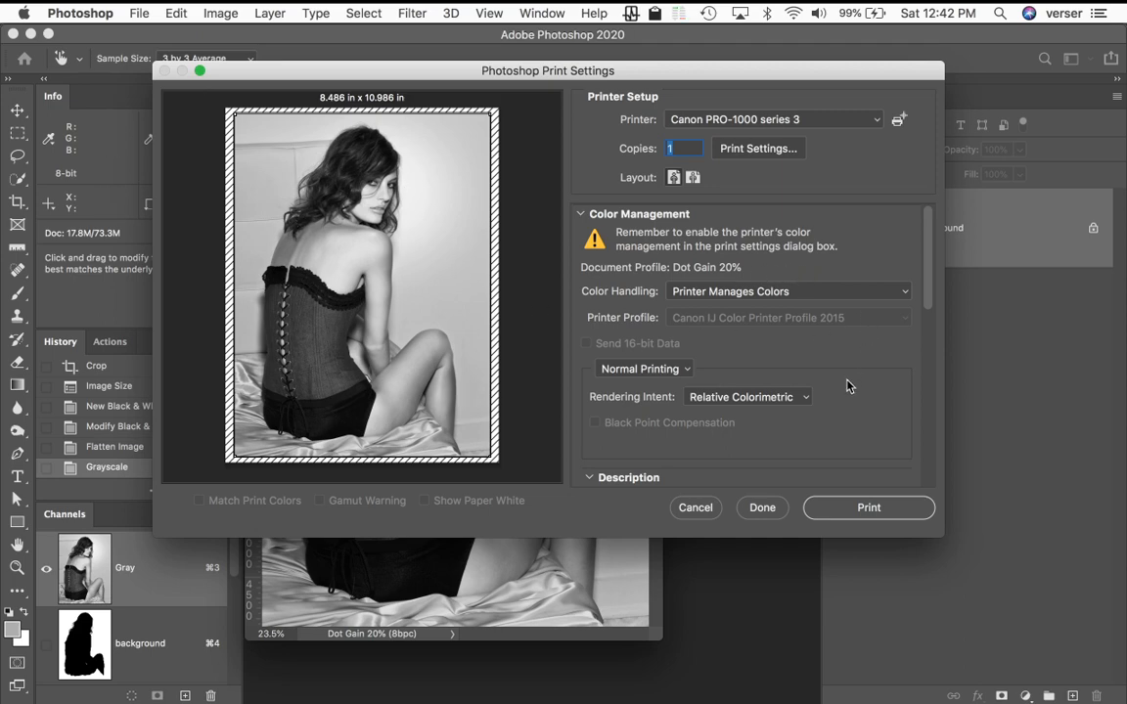
- Review the rendering intent choices, the position and scaled print size, and the printing marks, keeping Relative Colorimetric
scroll(851, 401, "down", 2)
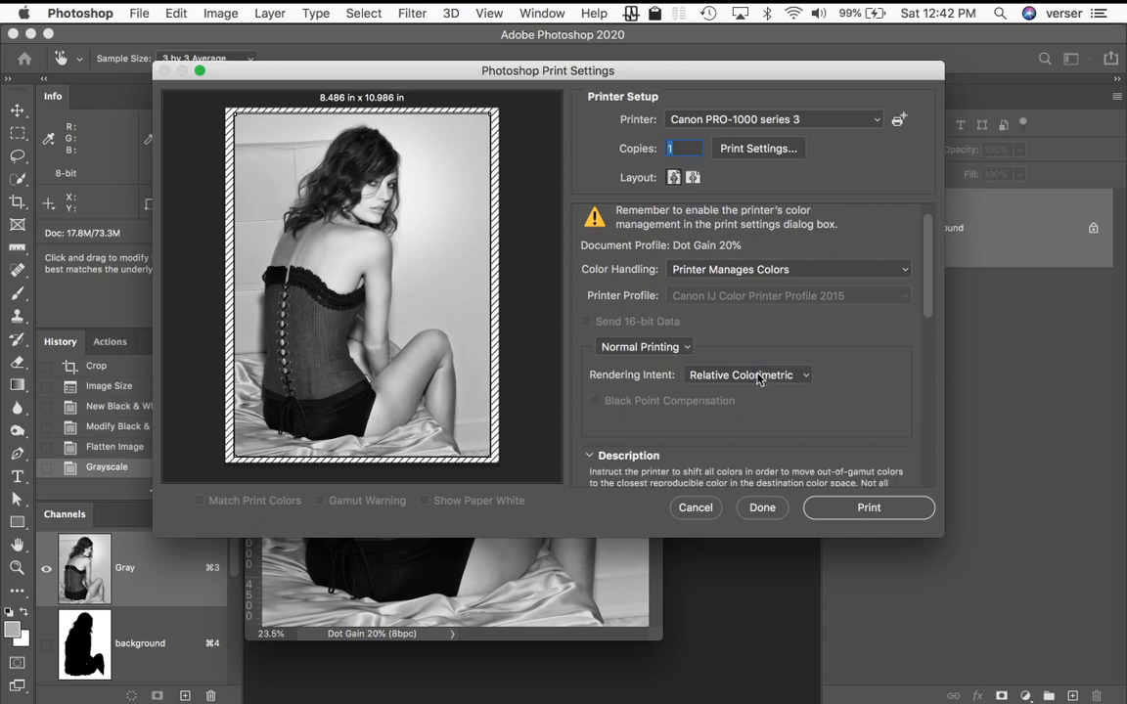
left_click(759, 376)
left_click(836, 378)
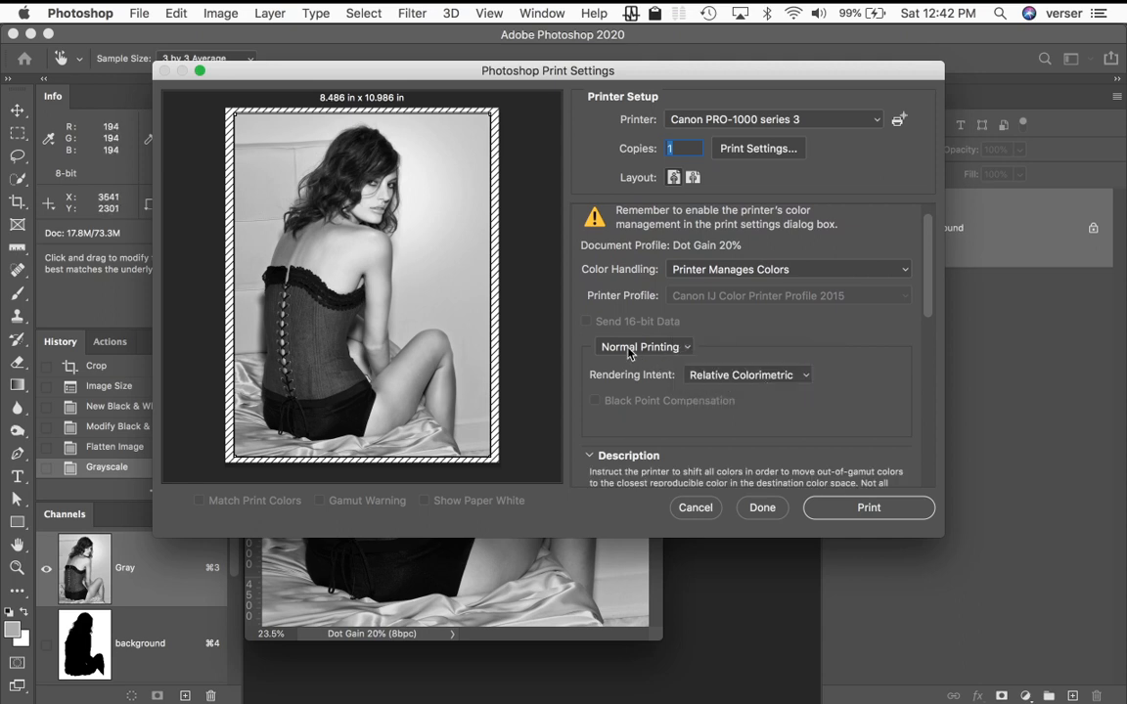
left_click(763, 376)
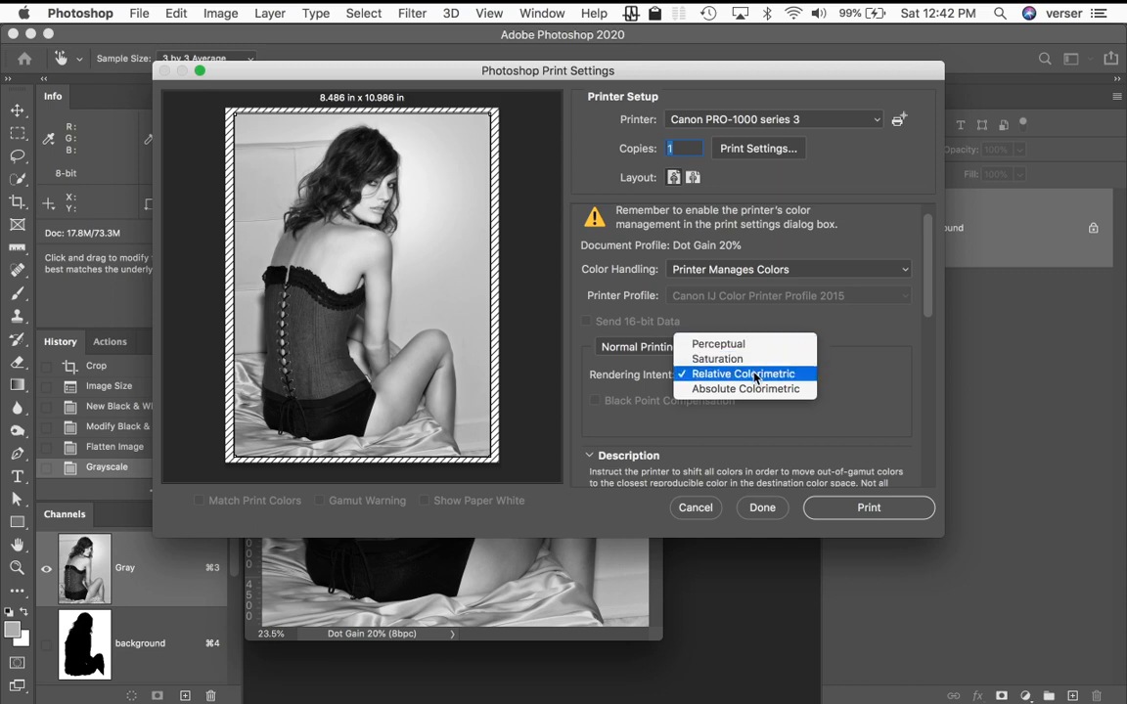
left_click(881, 378)
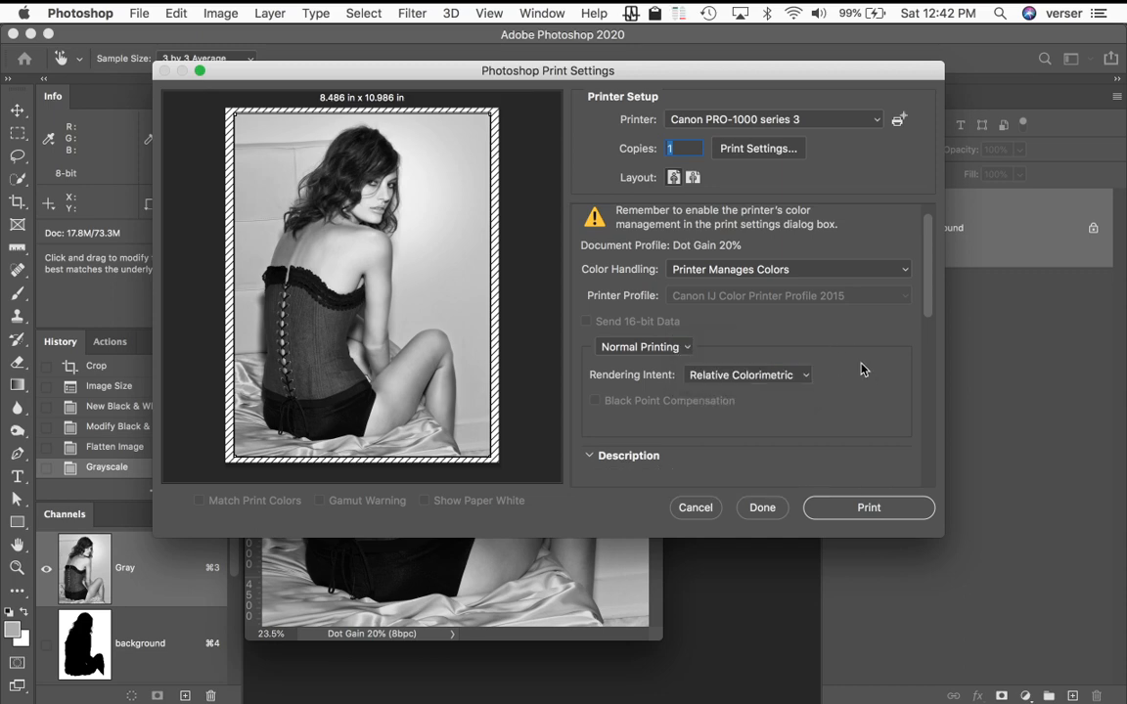
scroll(859, 423, "down", 3)
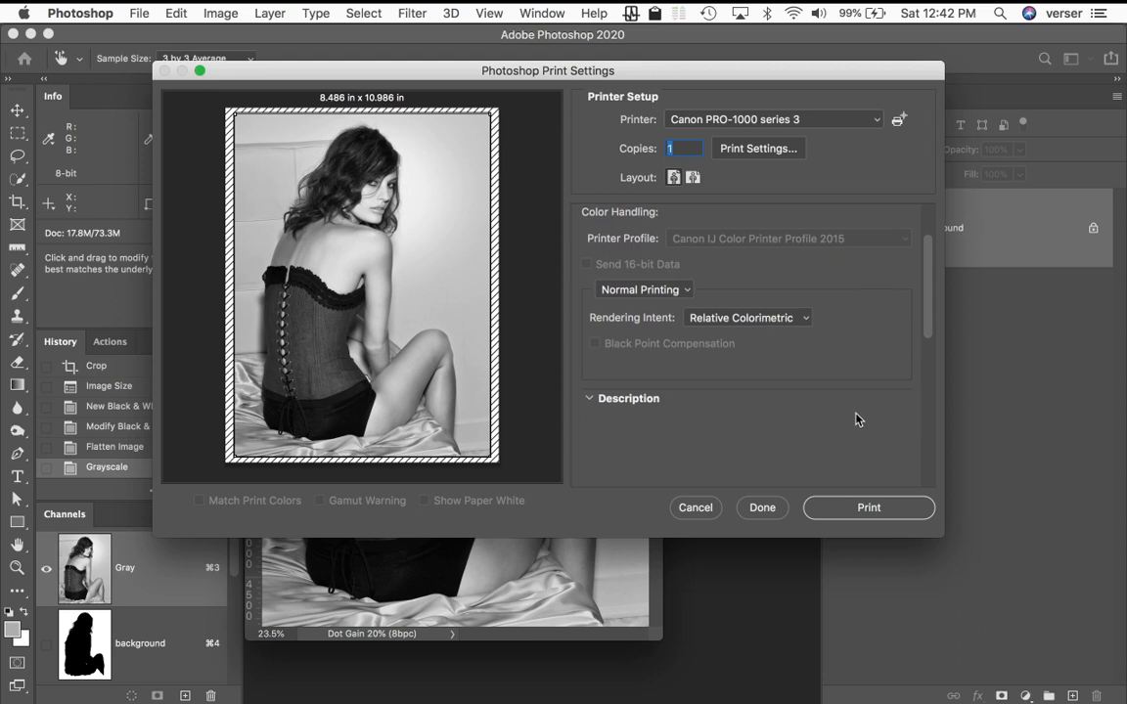
scroll(857, 421, "down", 10)
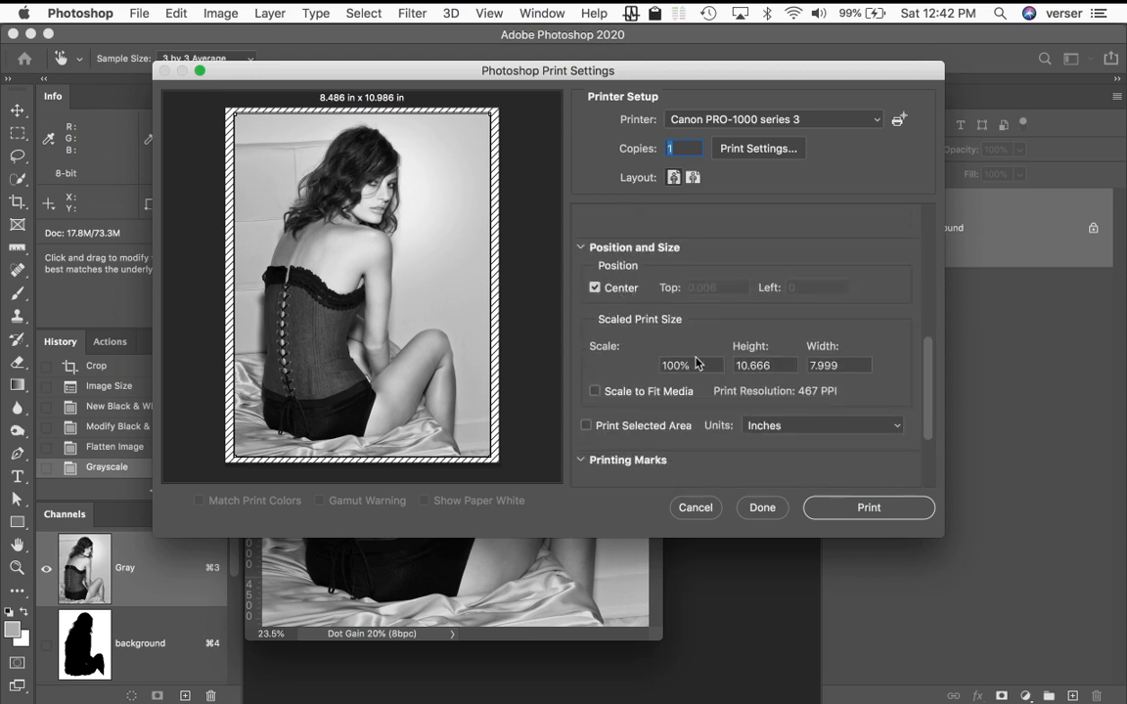
scroll(684, 411, "down", 3)
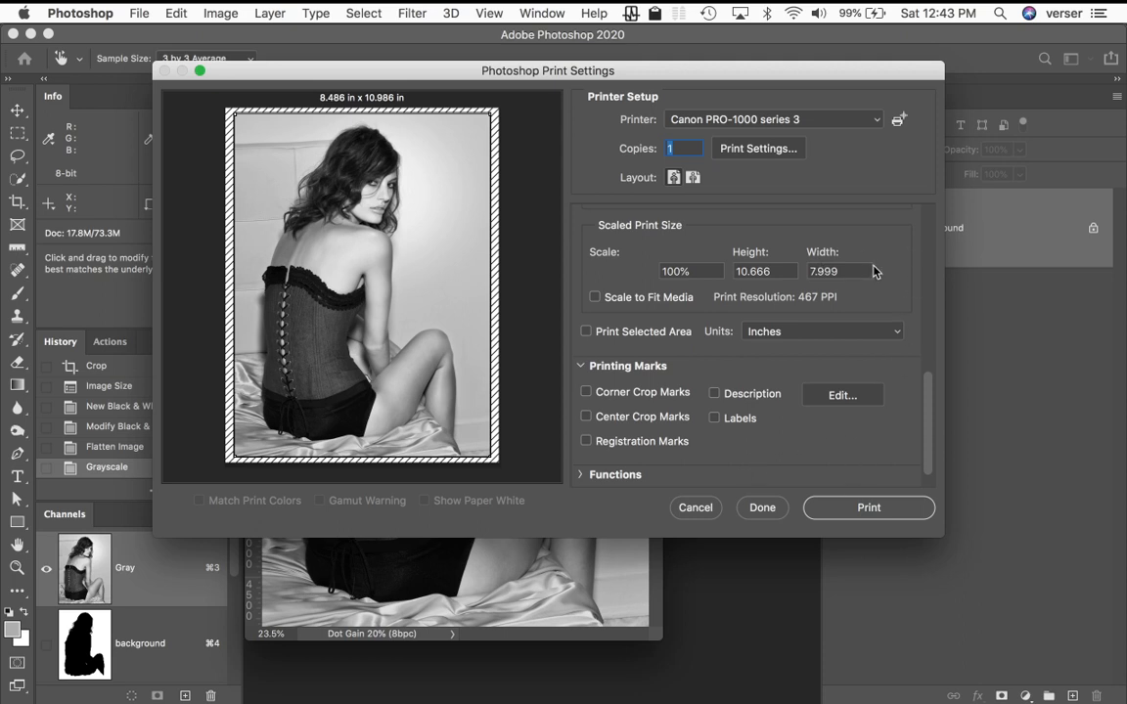
scroll(879, 280, "up", 10)
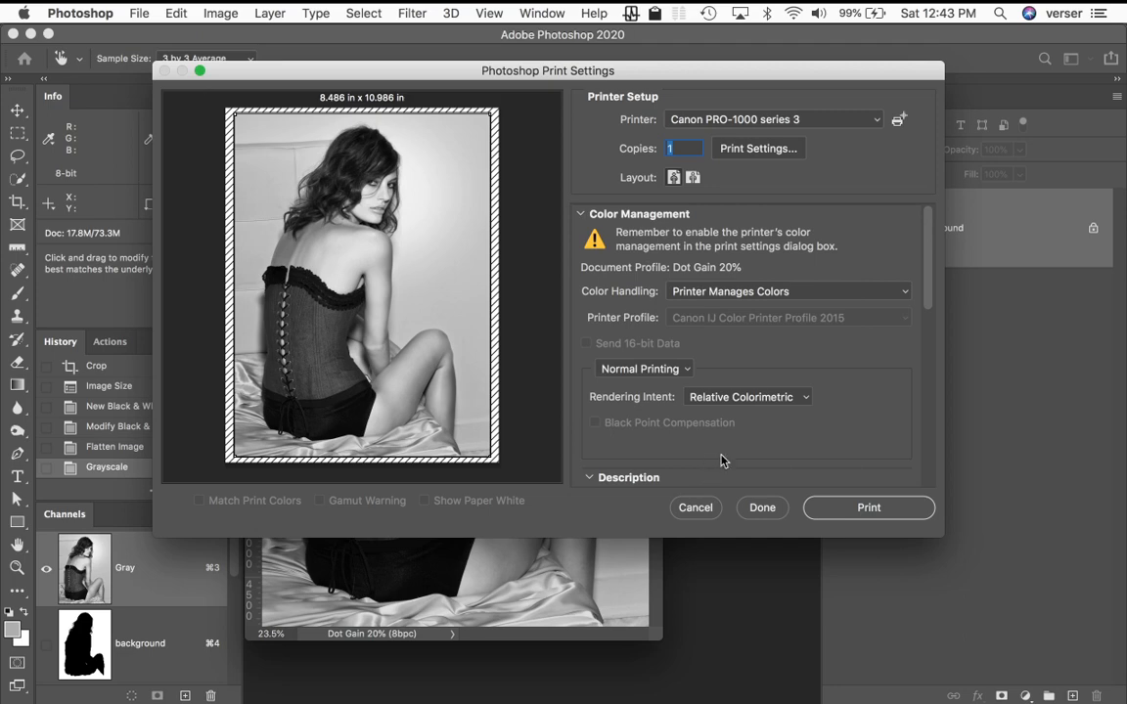
- Open the printer's own print settings and keep the Canon PRO-1000 series 3 printer with US Letter paper
left_click(760, 149)
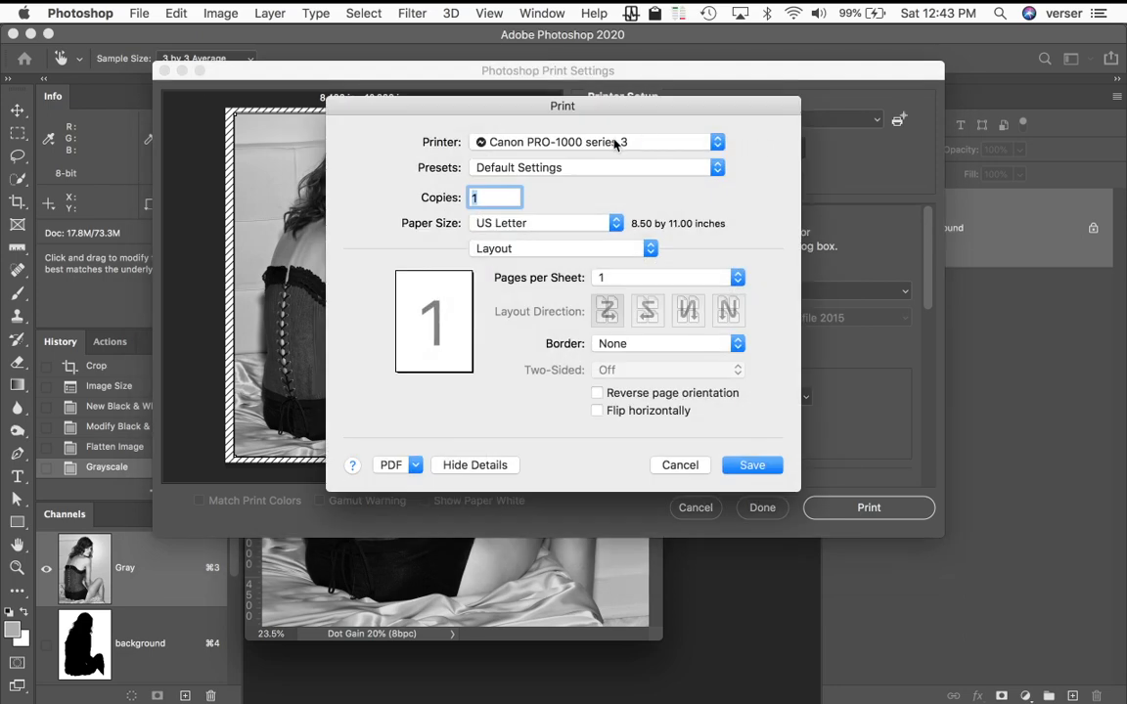
left_click(669, 147)
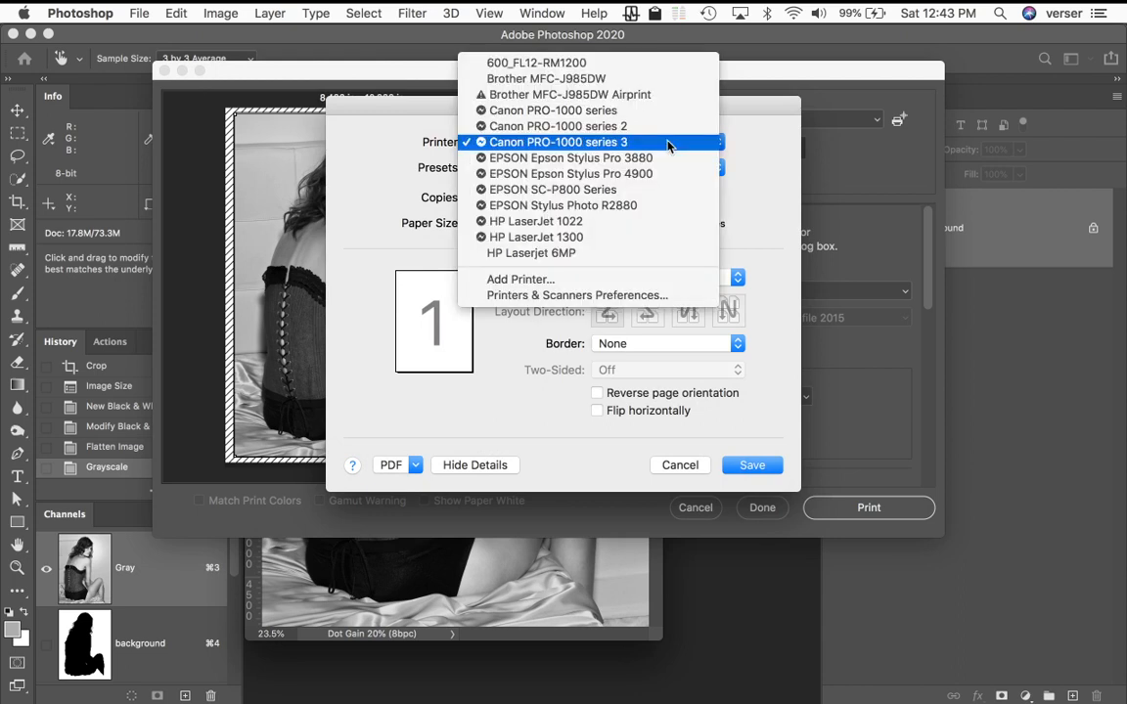
left_click(669, 145)
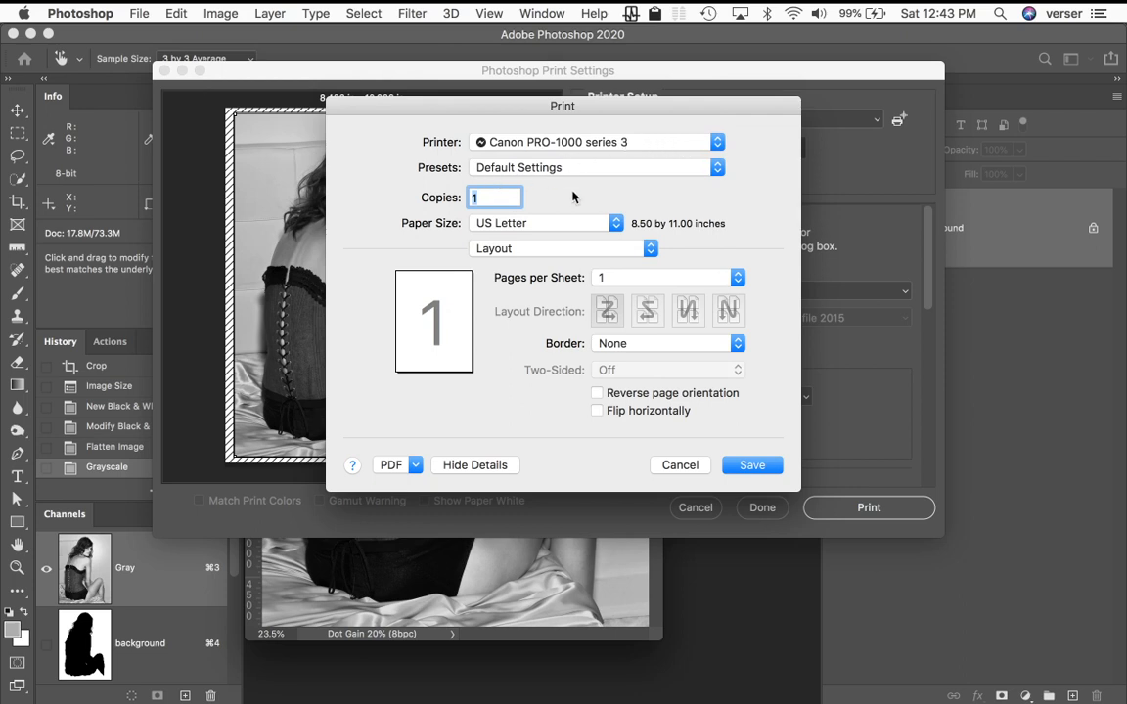
left_click(567, 225)
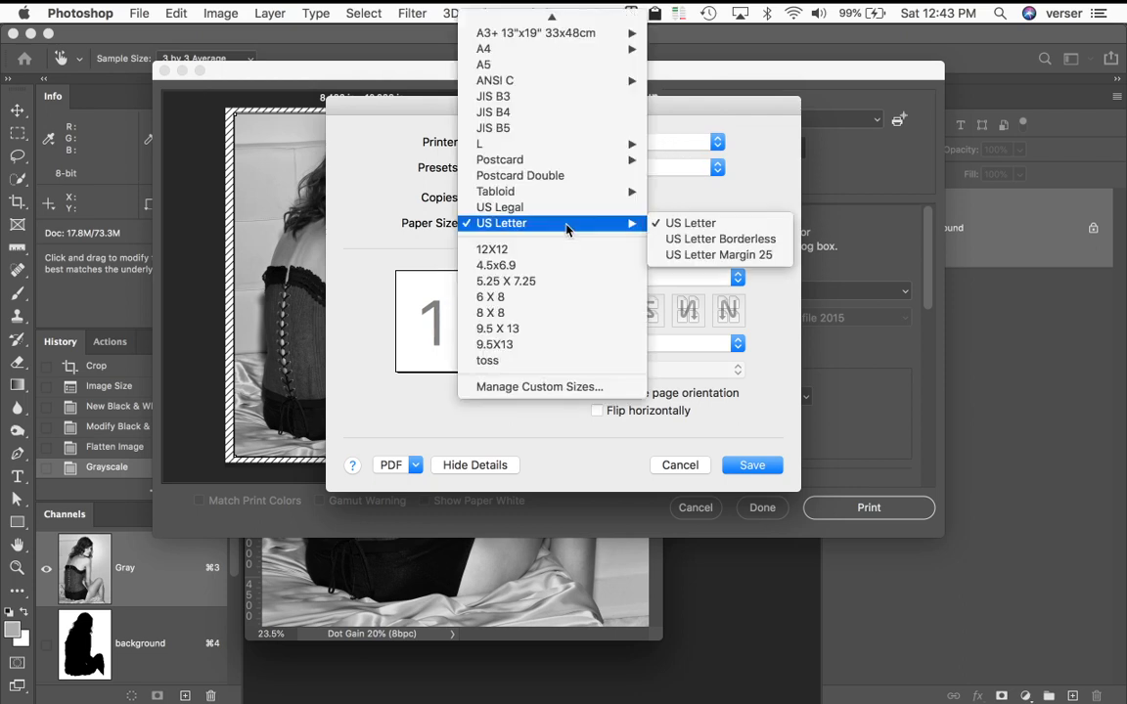
left_click(567, 225)
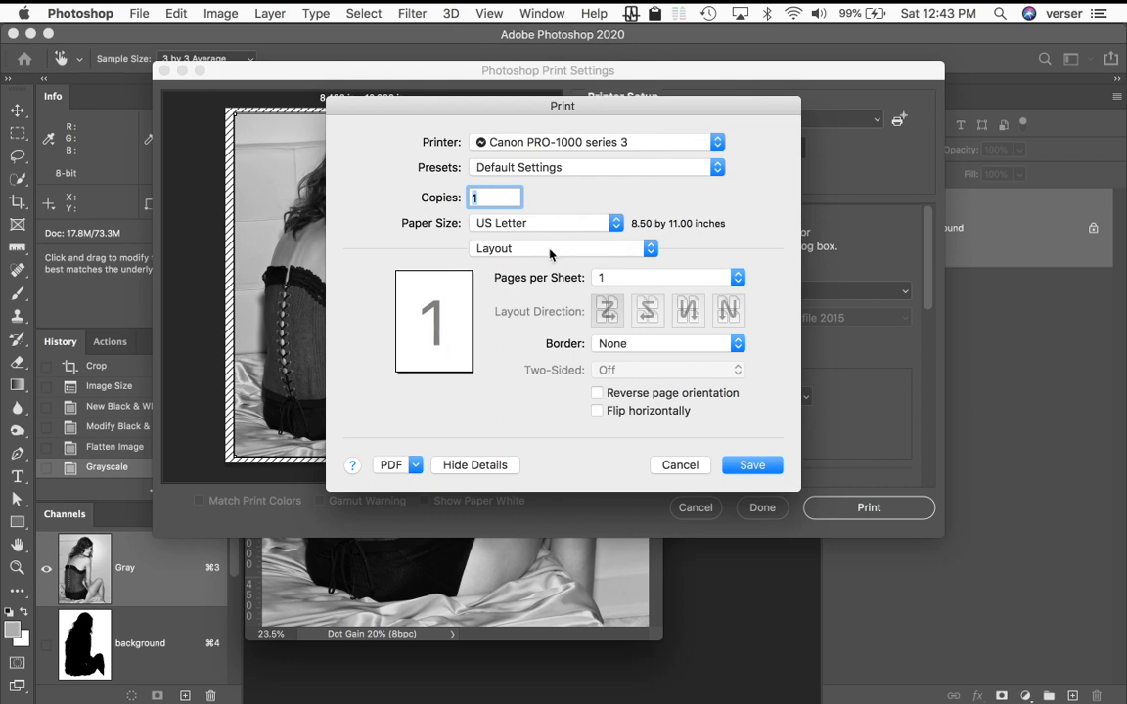
- Set the print job's color matching to Canon Color Matching
left_click(640, 250)
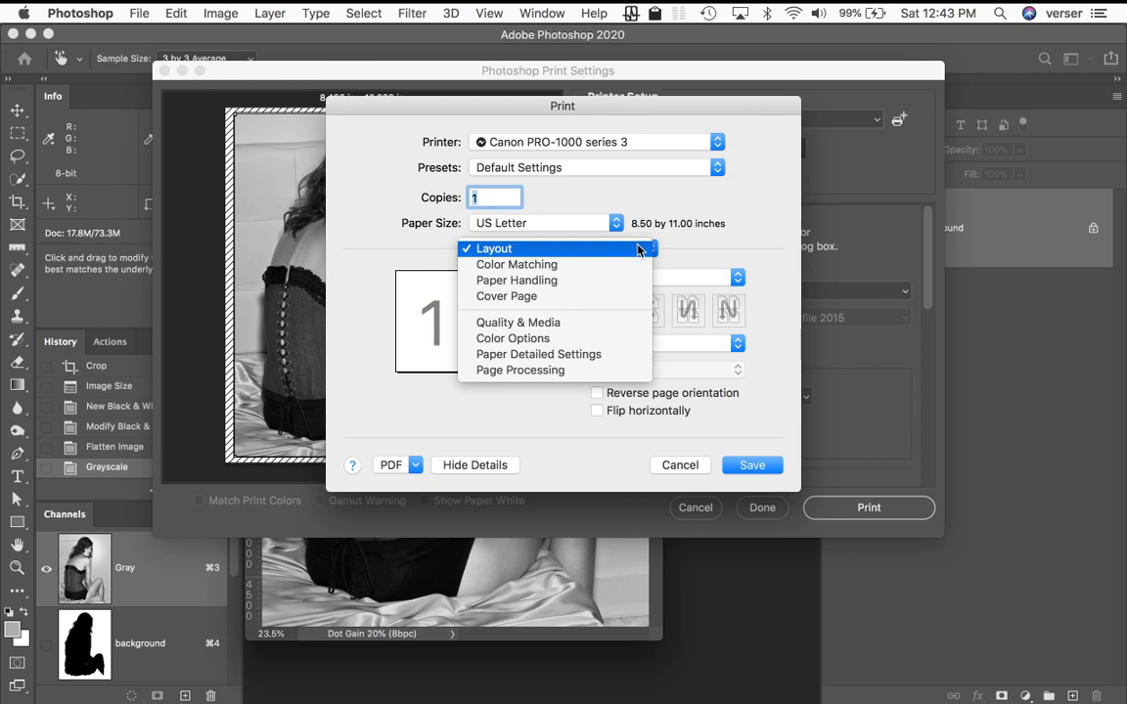
left_click(574, 266)
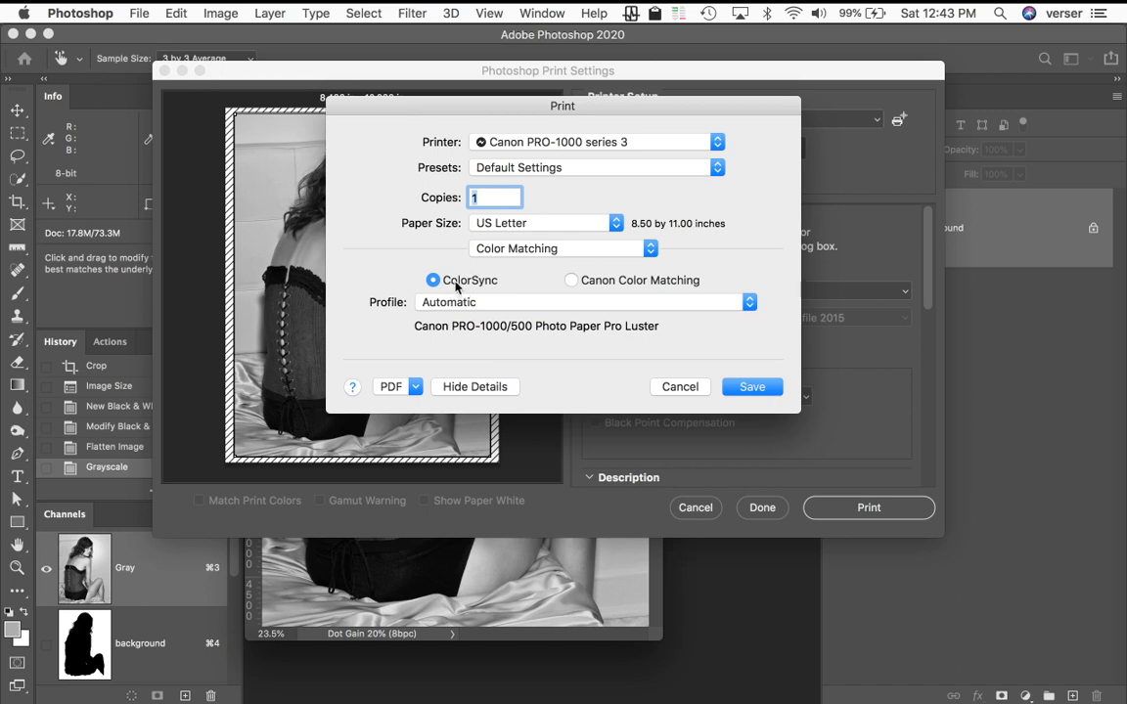
left_click(574, 281)
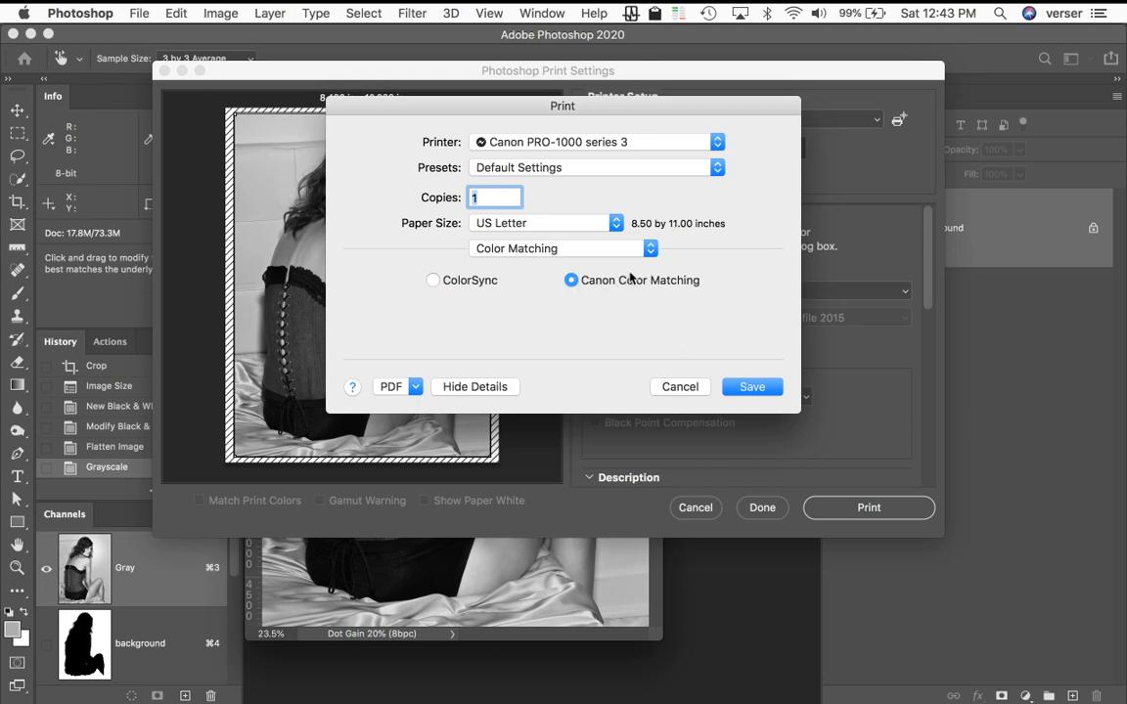
- Keep Photo Paper Pro Luster, Top Feed and High quality in the media settings, and enable Black and White Photo Print
left_click(587, 251)
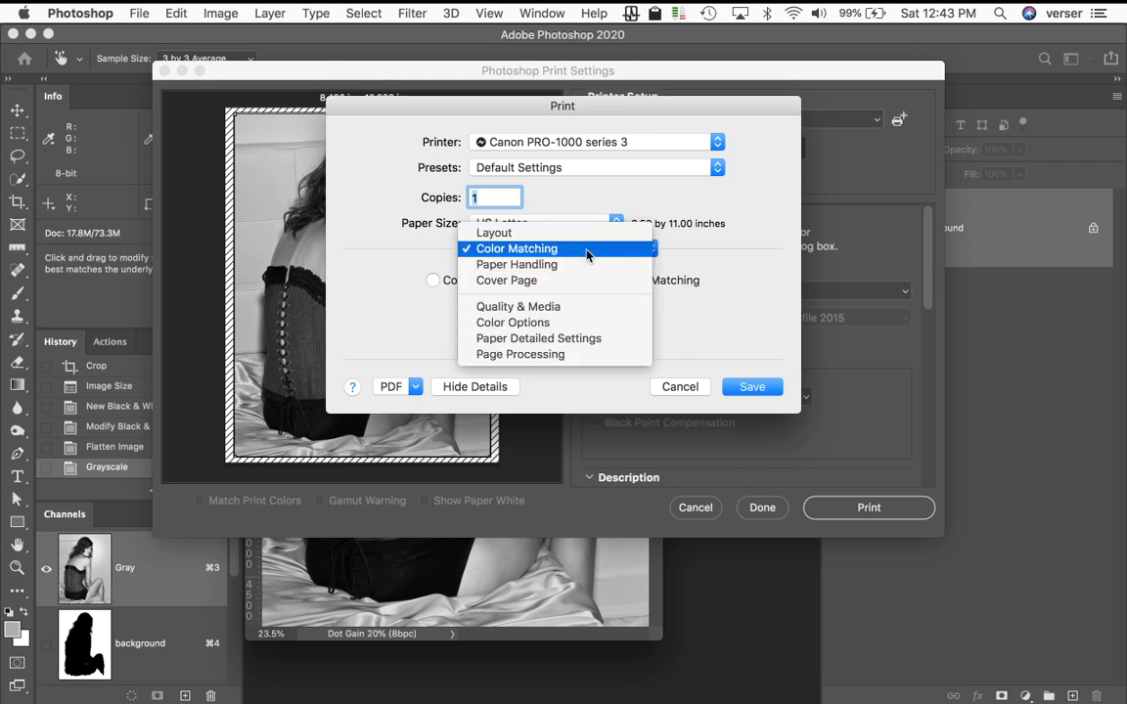
left_click(579, 309)
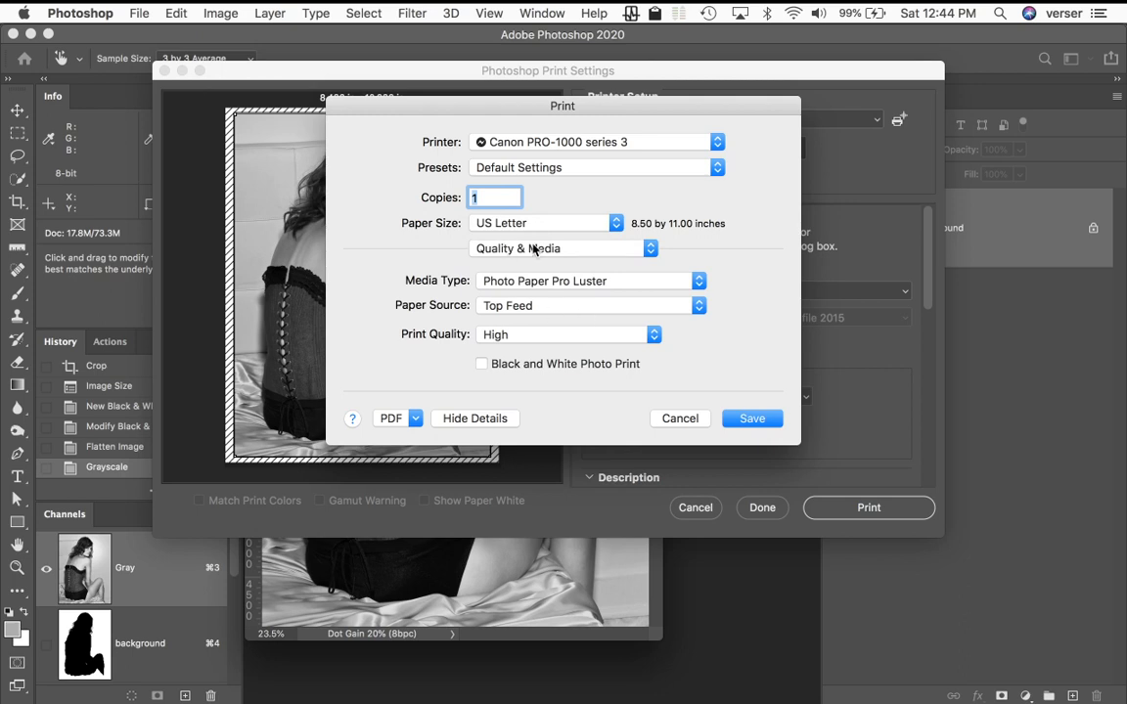
left_click(623, 282)
mouse_move(623, 285)
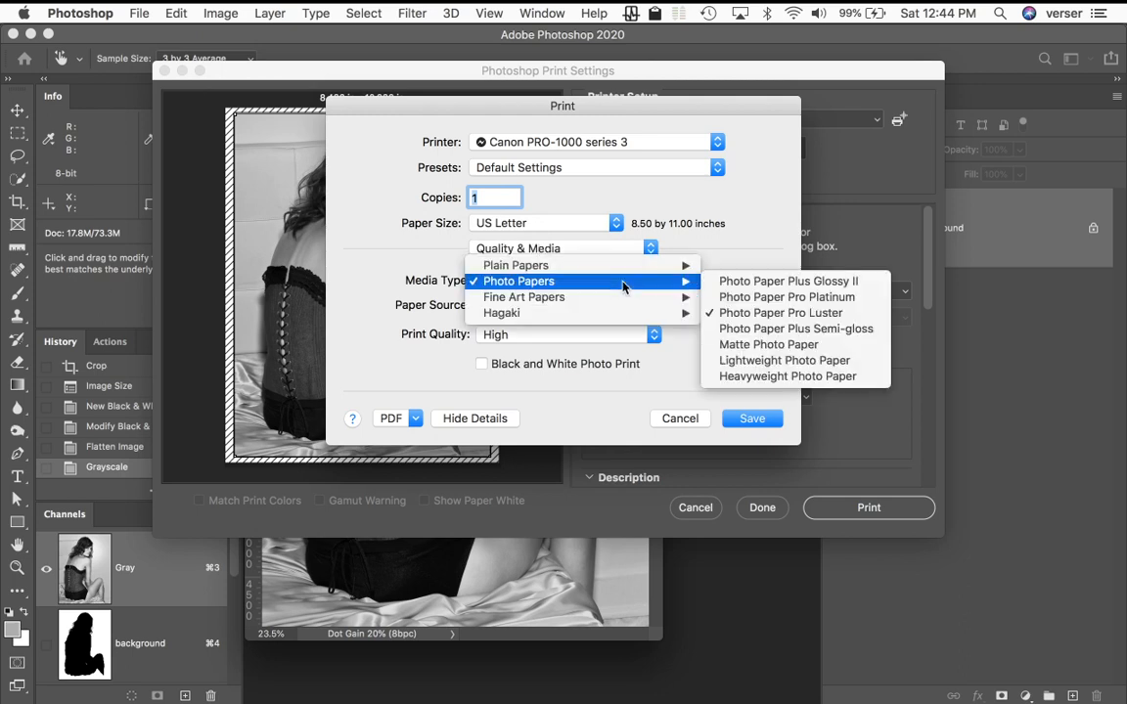
left_click(734, 313)
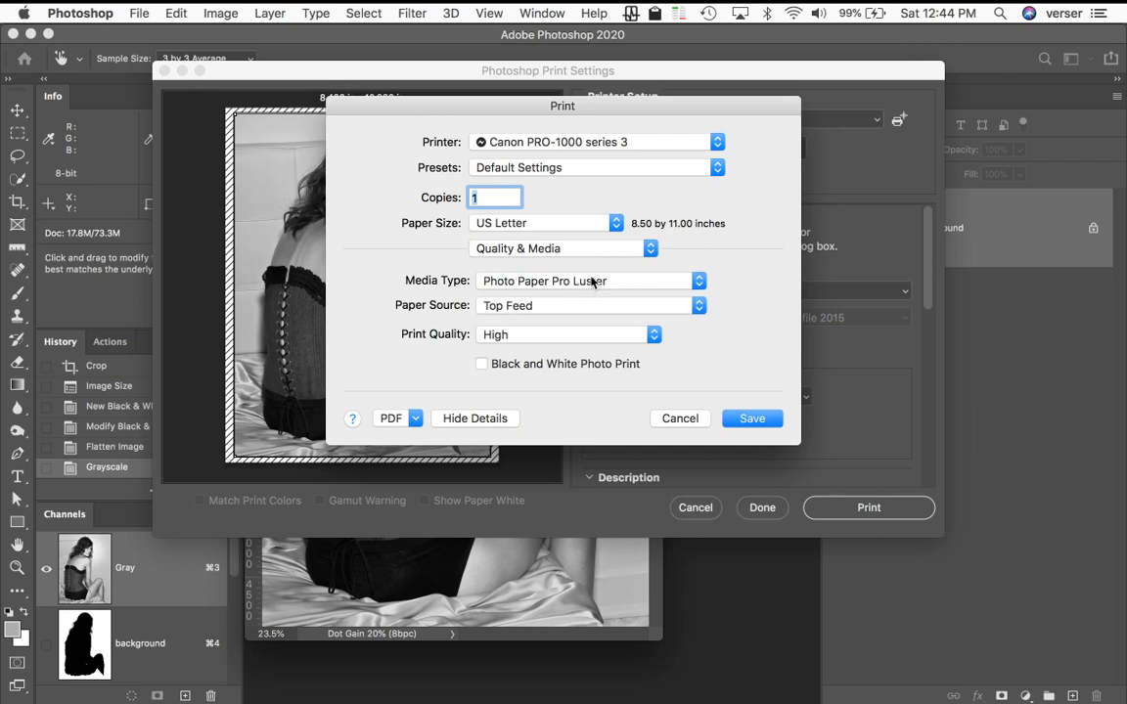
left_click(577, 310)
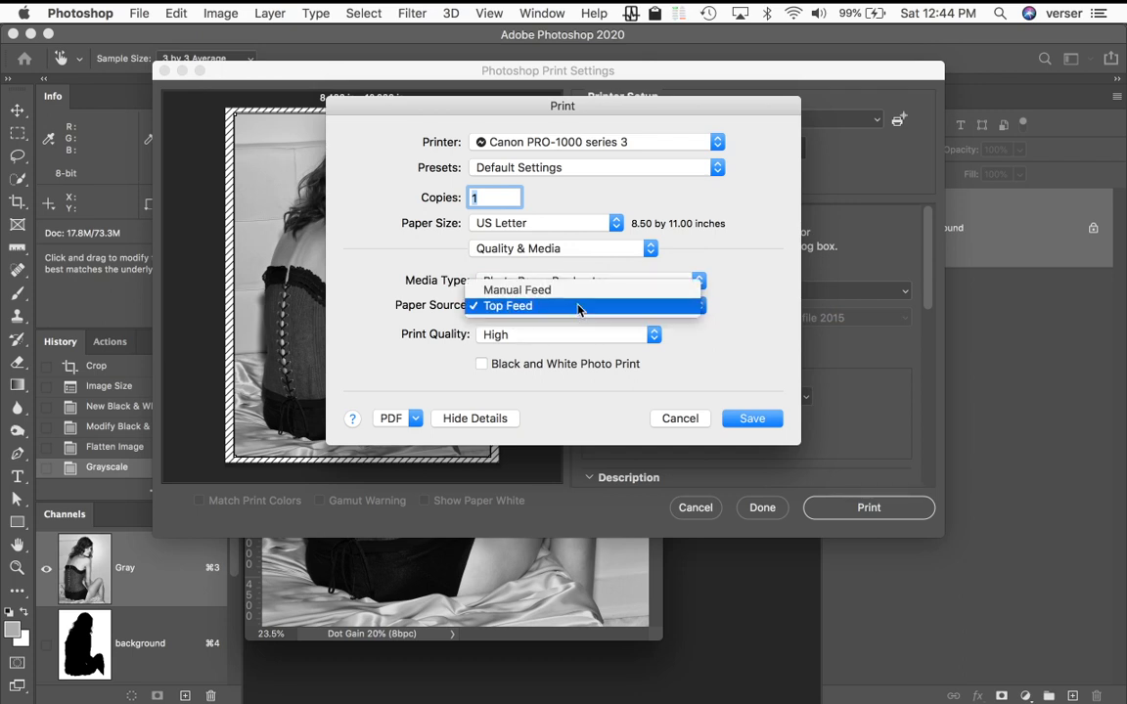
left_click(581, 307)
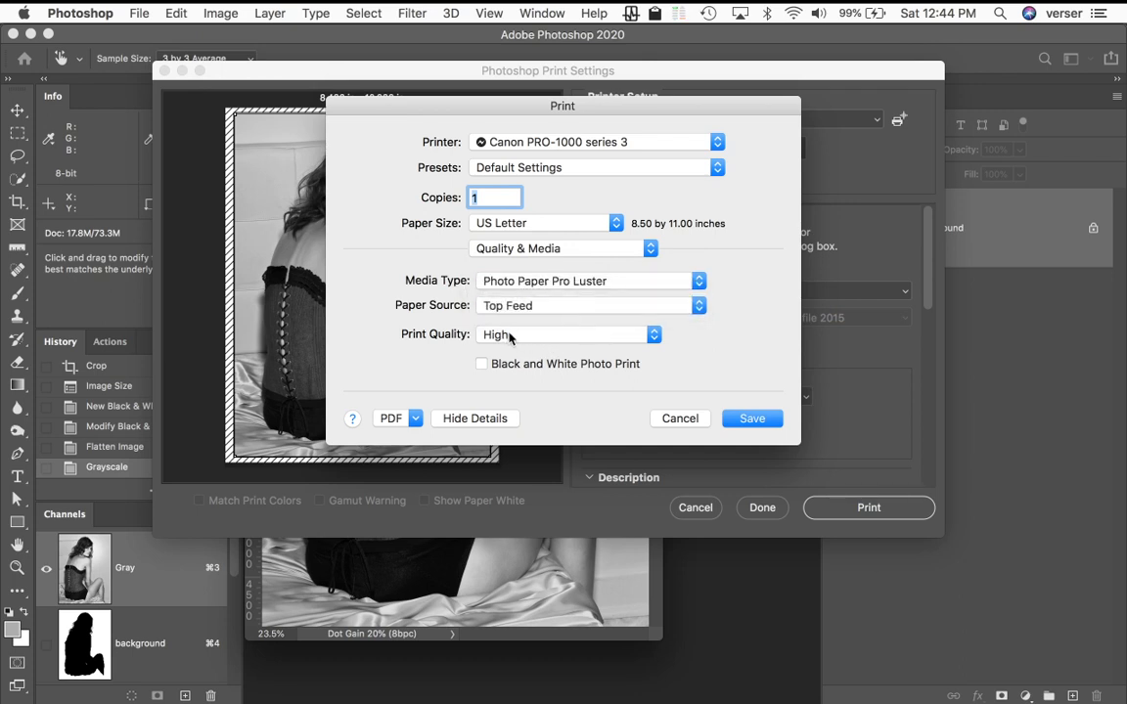
left_click(575, 336)
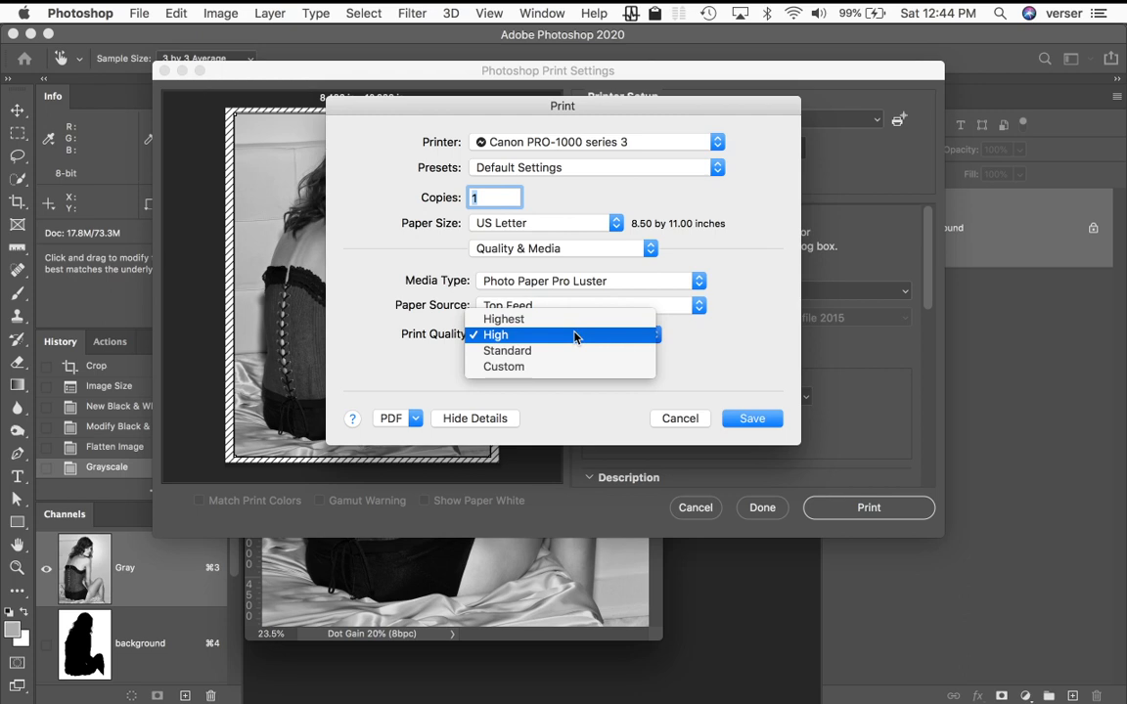
left_click(574, 335)
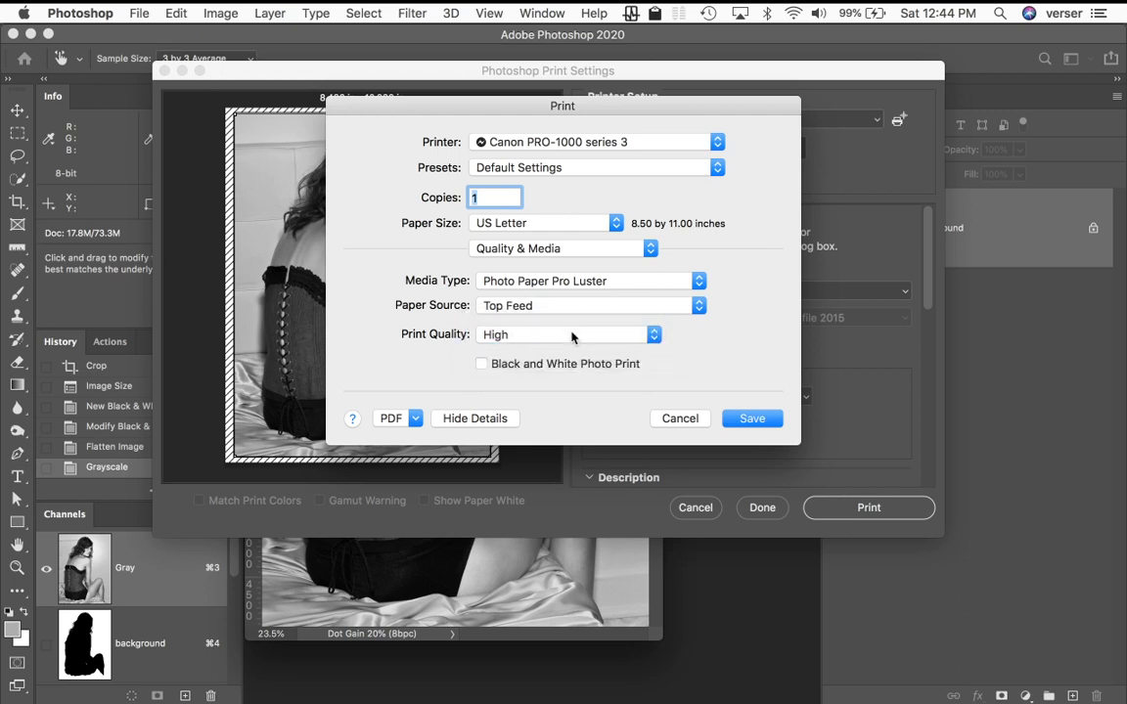
left_click(482, 366)
- Try the Cool Tone preset in the color options and set the tone back to Black and White
left_click(608, 252)
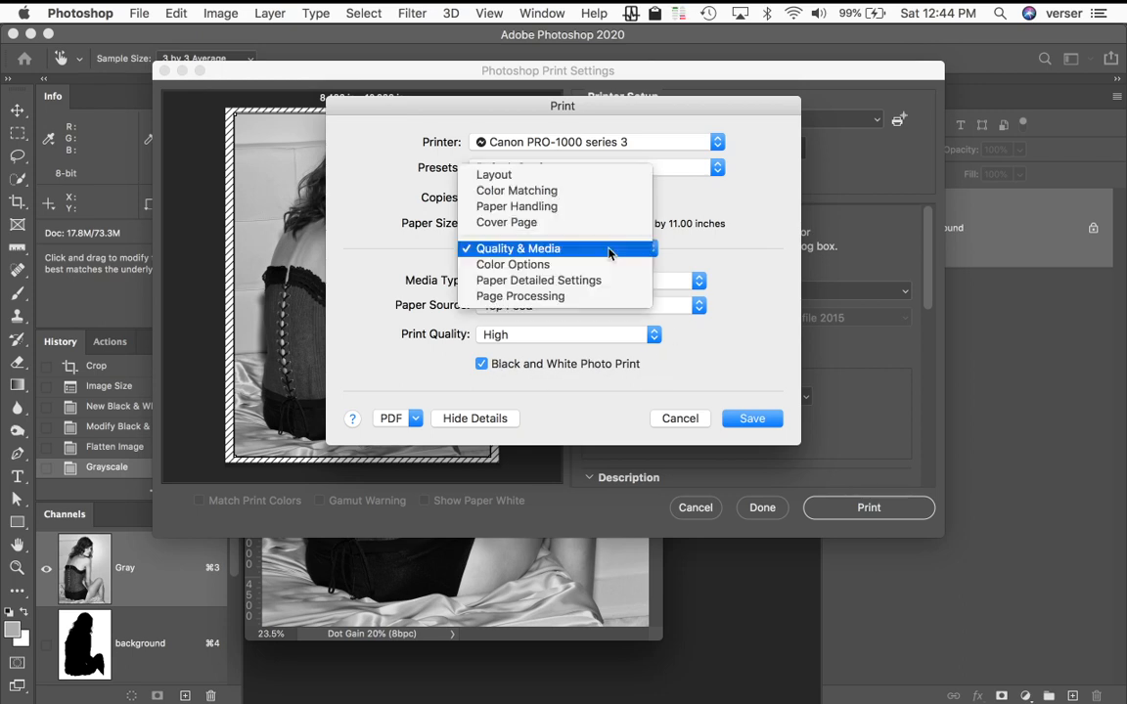
left_click(557, 264)
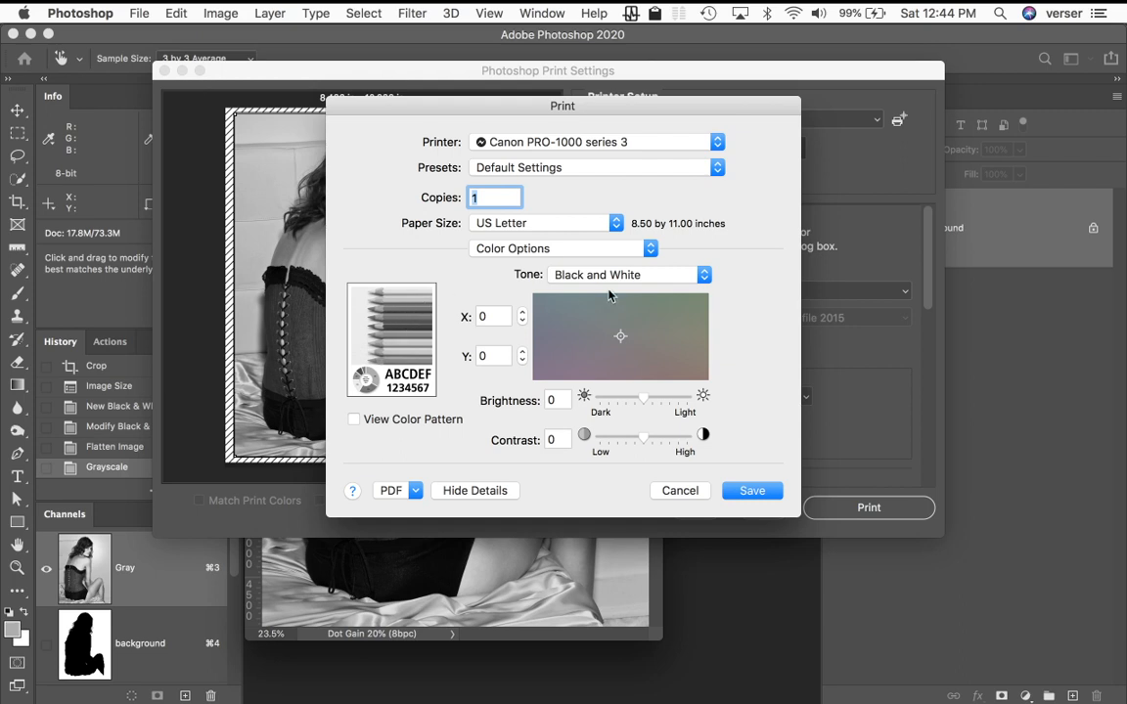
left_click(657, 279)
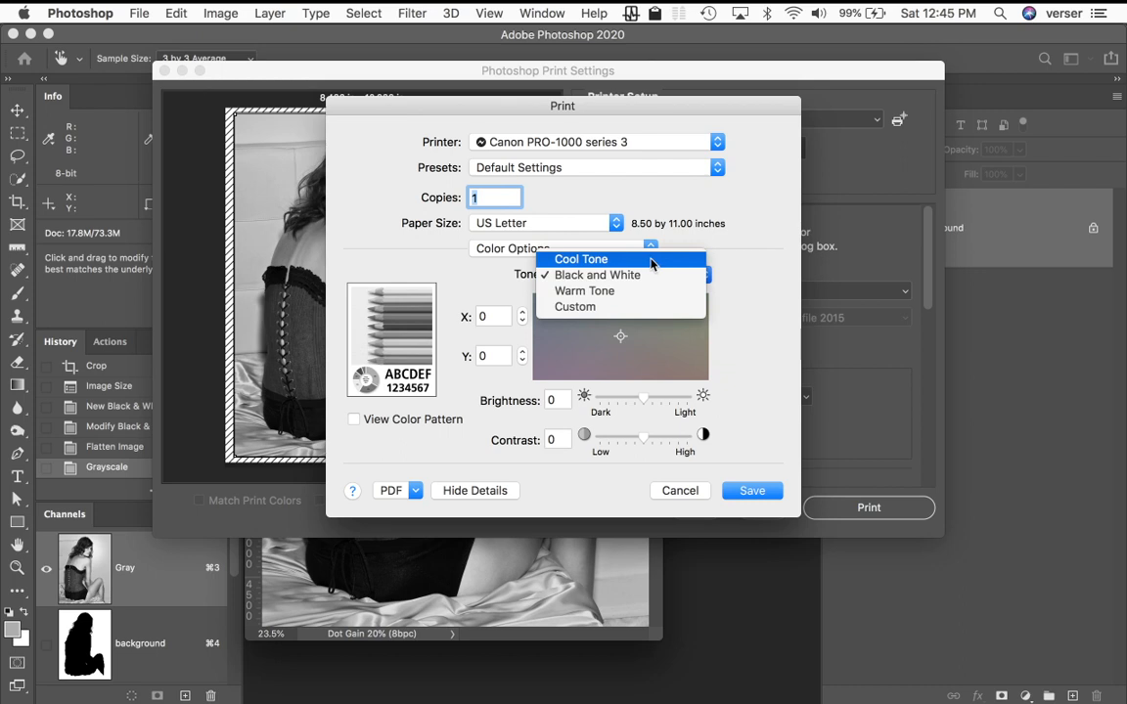
left_click(651, 260)
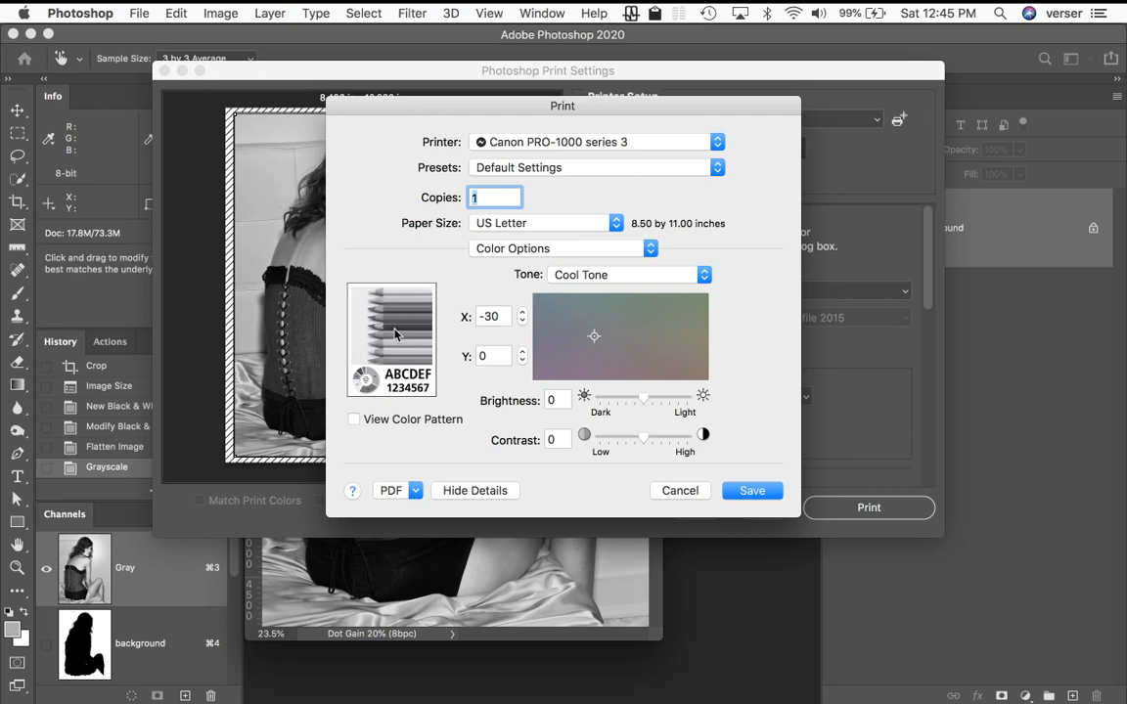
left_click(641, 277)
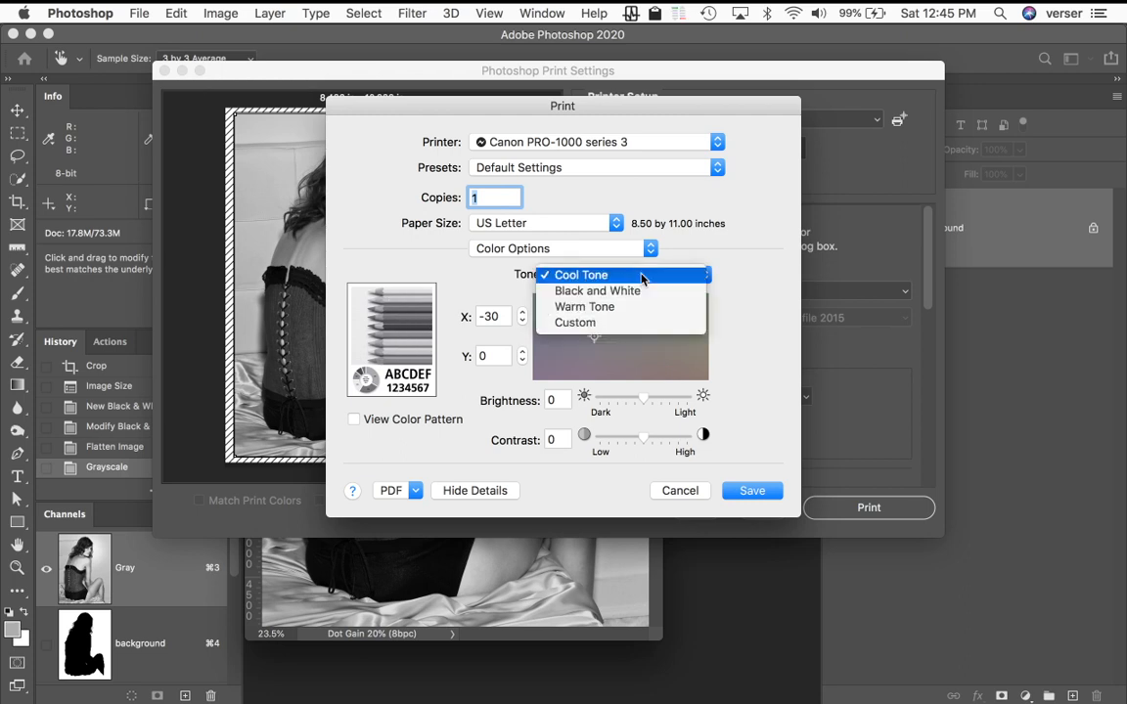
left_click(715, 235)
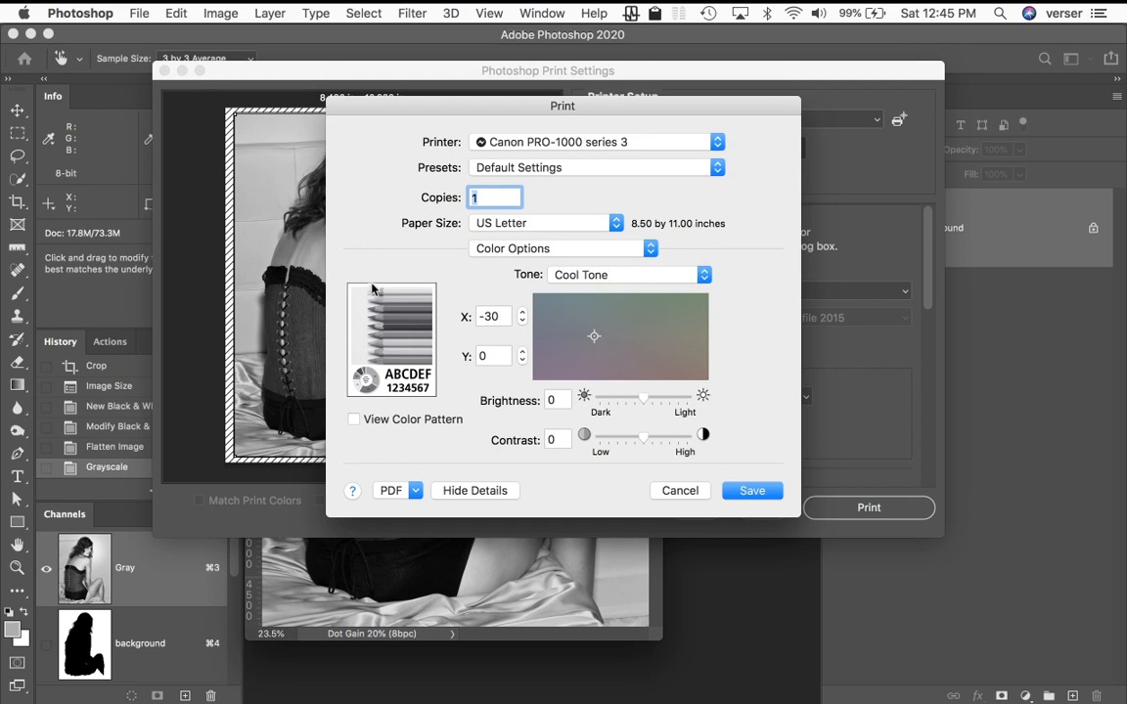
left_click(631, 276)
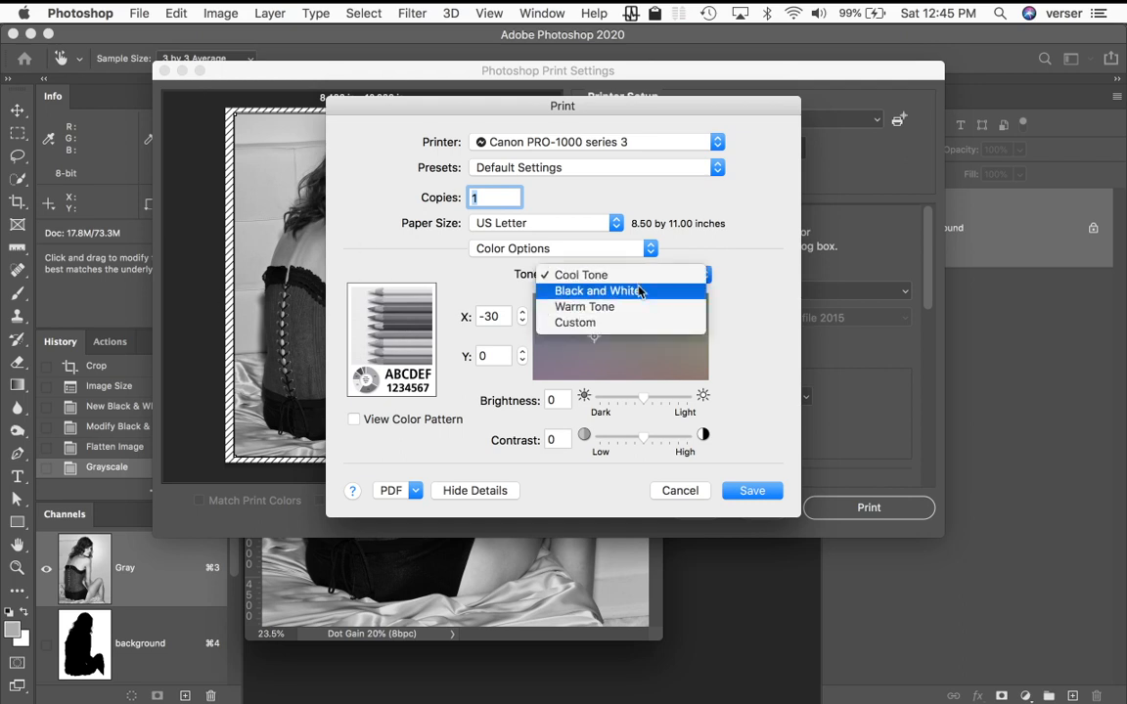
left_click(641, 292)
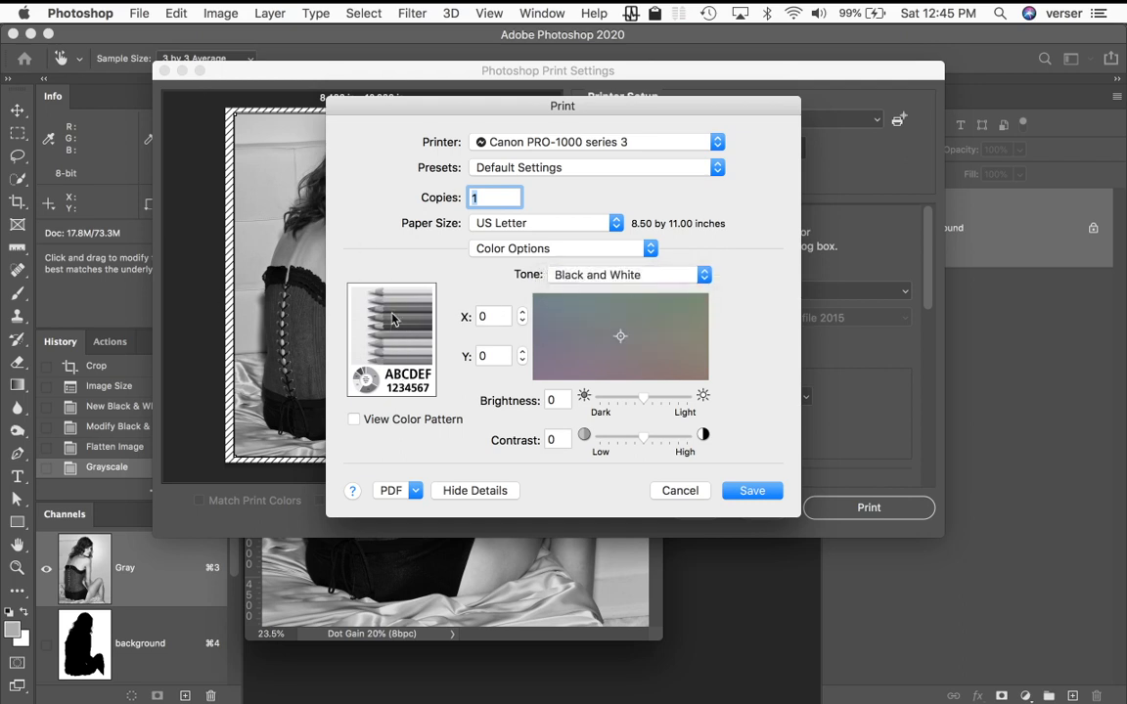
- Try the Warm Tone preset and a custom tone at X -4, Y 11, and restore the Black and White tone
left_click(651, 278)
left_click(650, 292)
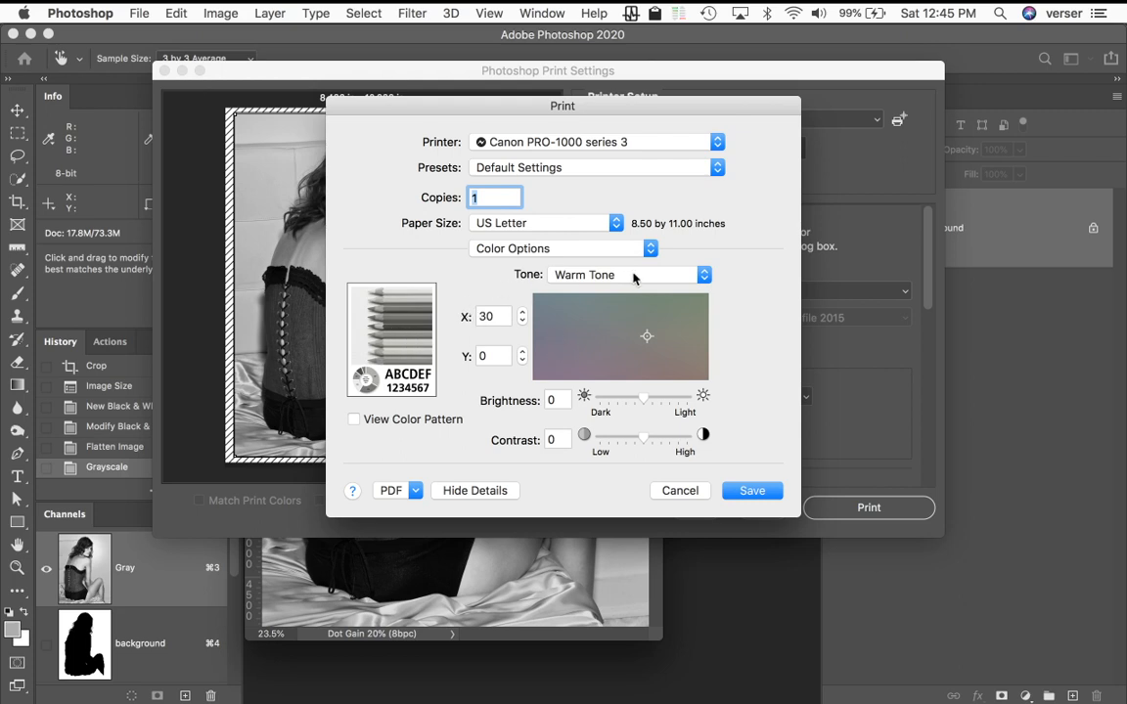
left_click(633, 277)
left_click(685, 279)
mouse_move(646, 340)
left_mouse_down()
mouse_move(662, 320)
mouse_move(606, 319)
mouse_move(631, 351)
mouse_move(602, 340)
mouse_move(616, 326)
left_mouse_up()
left_click(629, 277)
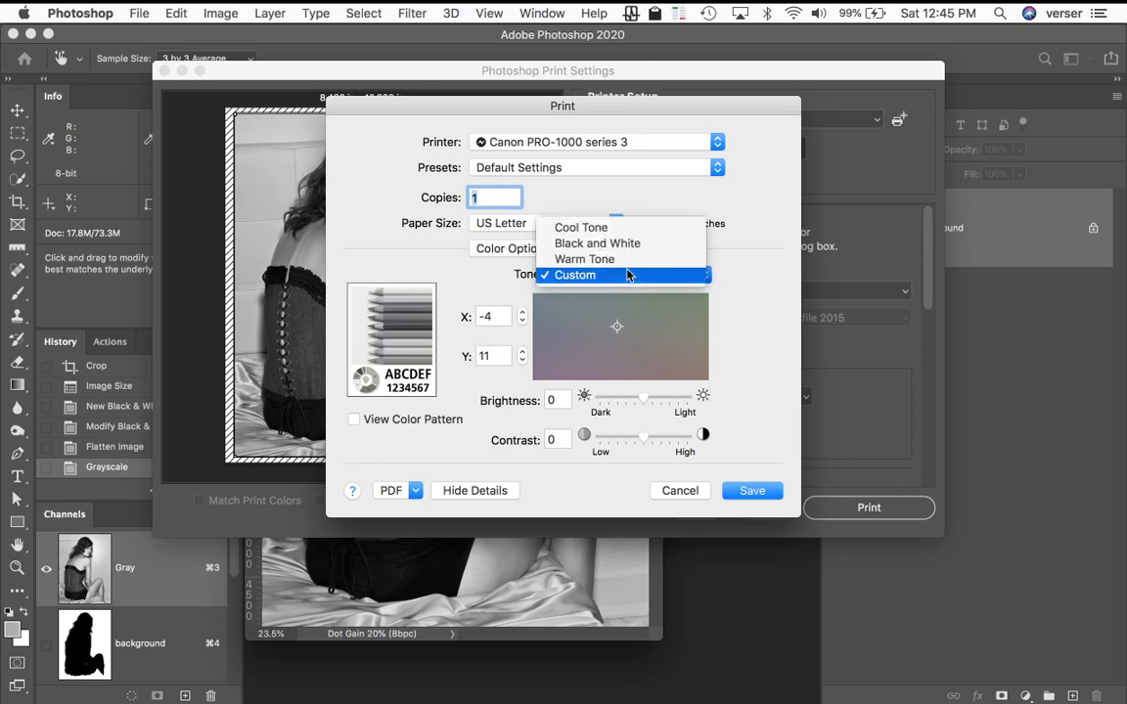
left_click(629, 252)
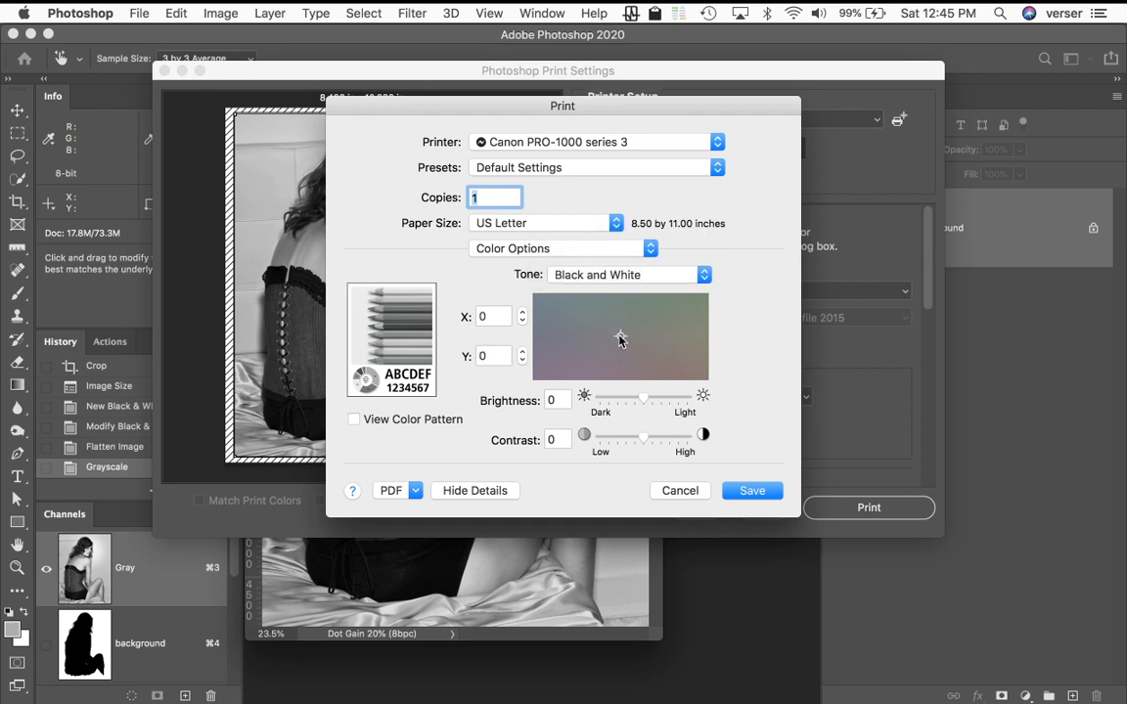
- Try custom tones across the color field, from X 100, Y 50 to X -100, Y -50, and reset the tone to Black and White
left_click_drag(621, 339, 727, 295)
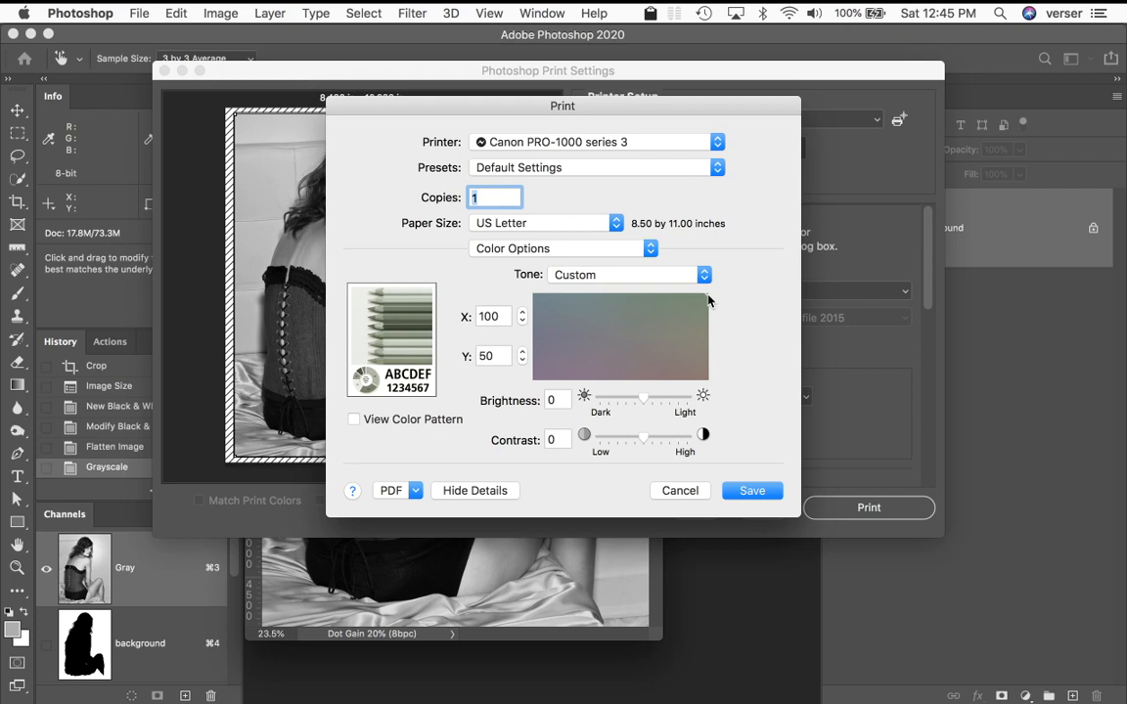
left_click_drag(709, 300, 461, 416)
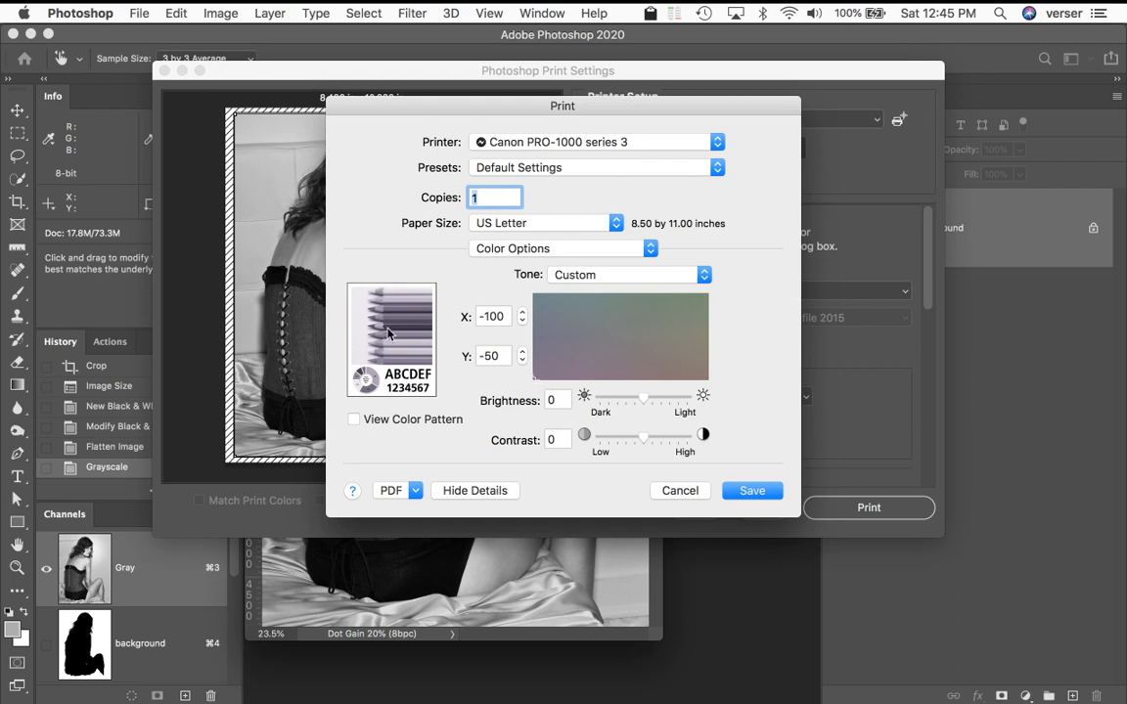
left_click_drag(515, 385, 546, 293)
left_click_drag(536, 298, 635, 357)
left_click_drag(633, 359, 655, 335)
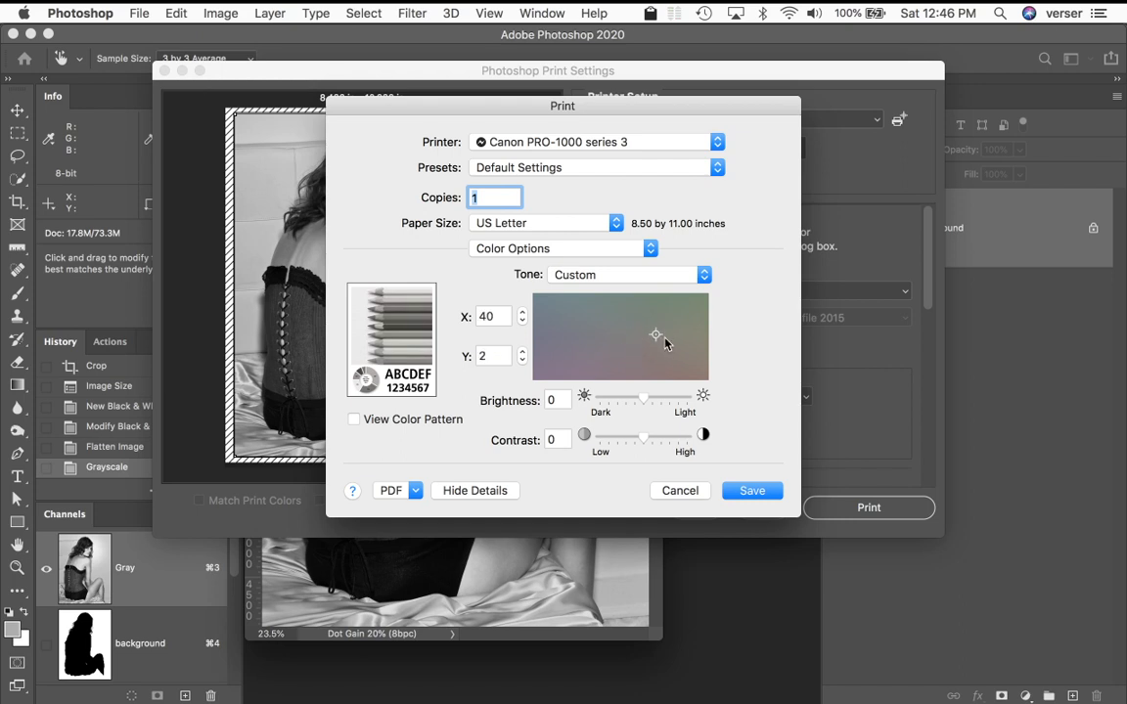
left_click_drag(658, 339, 626, 334)
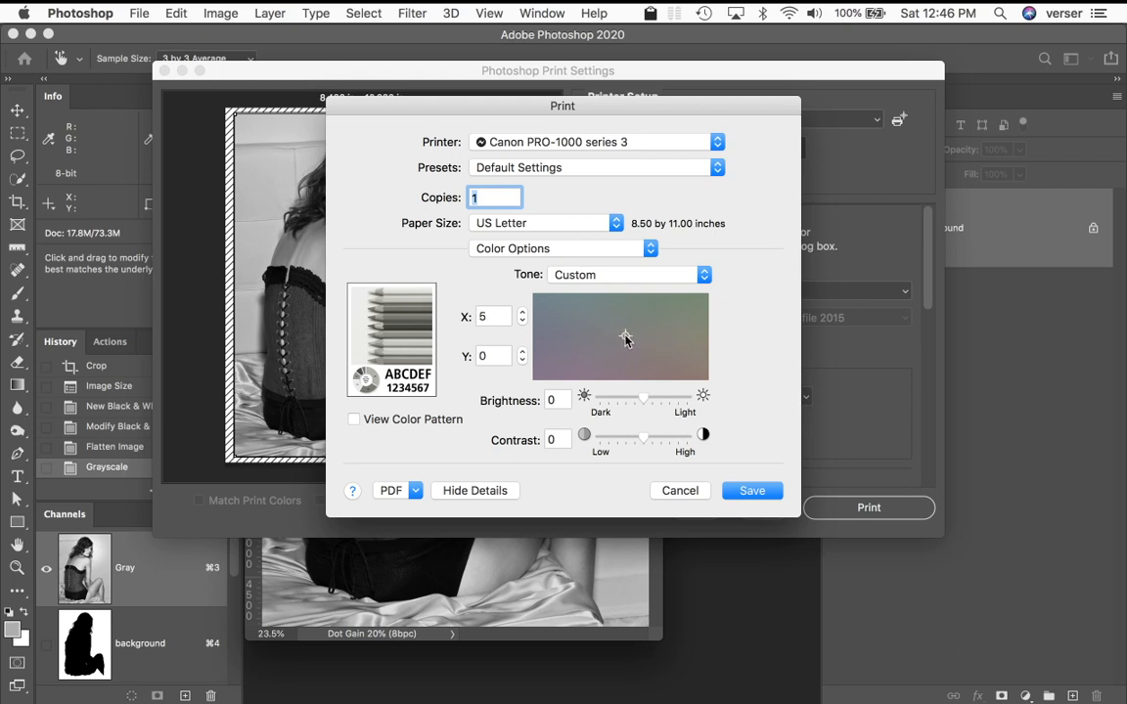
left_click(663, 277)
left_click(599, 244)
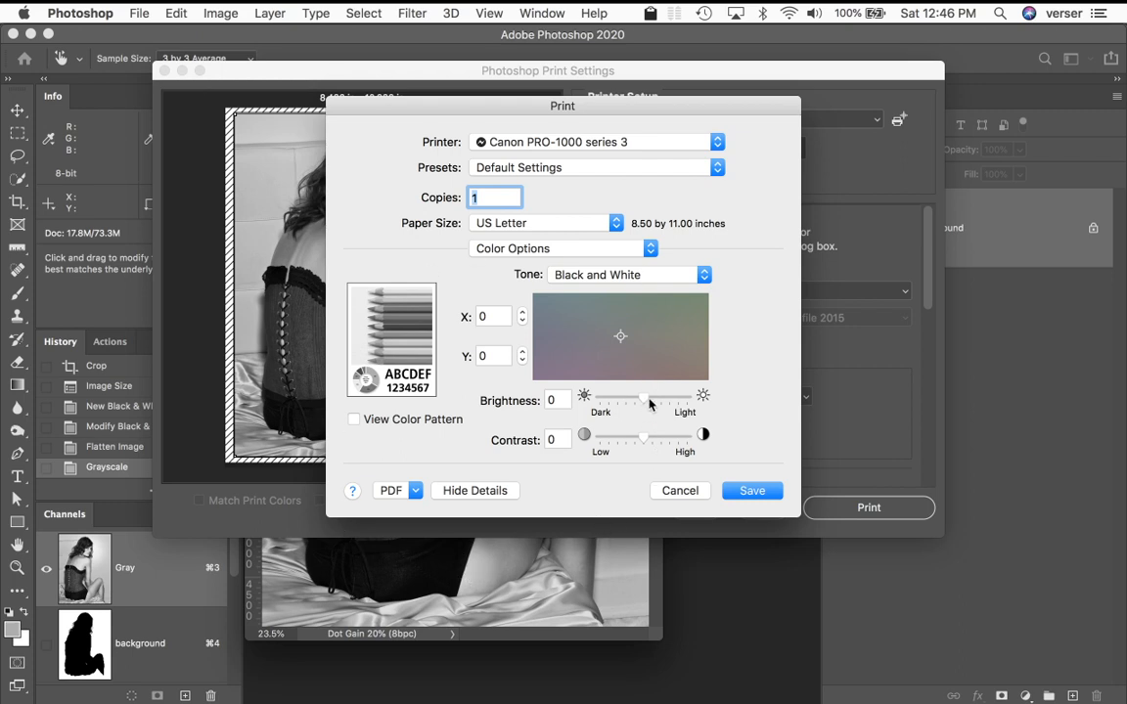
- Keep Print Head Height at Printer Default in the paper detailed settings and save the print settings
left_click(595, 251)
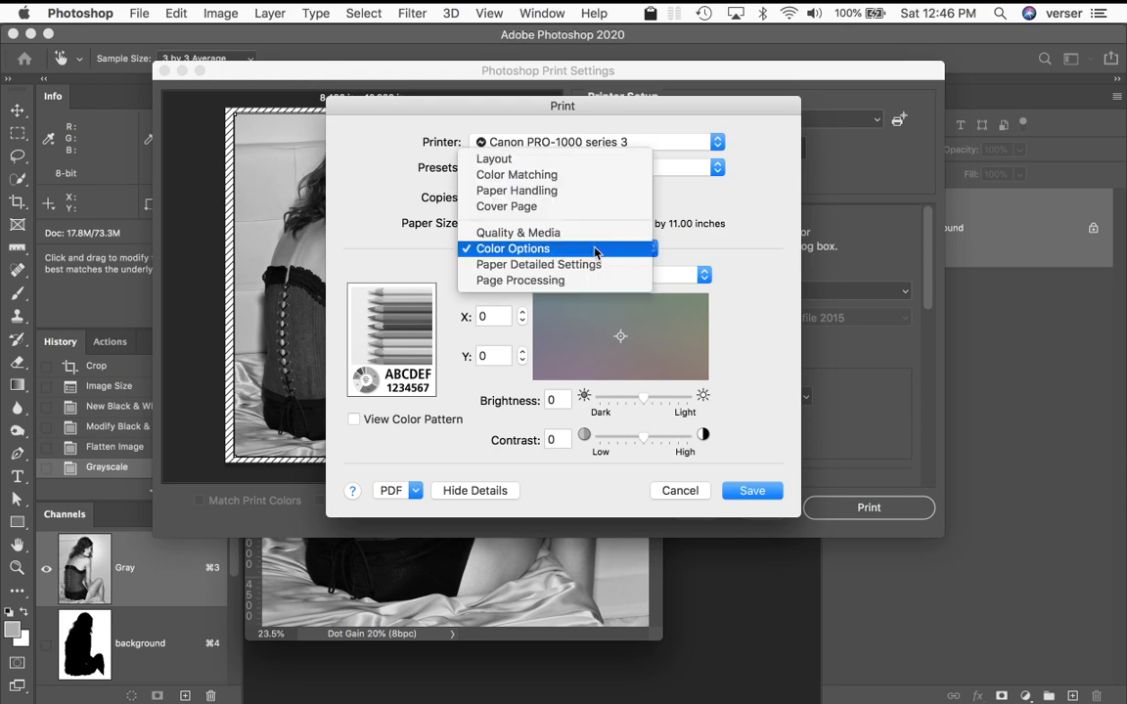
left_click(528, 267)
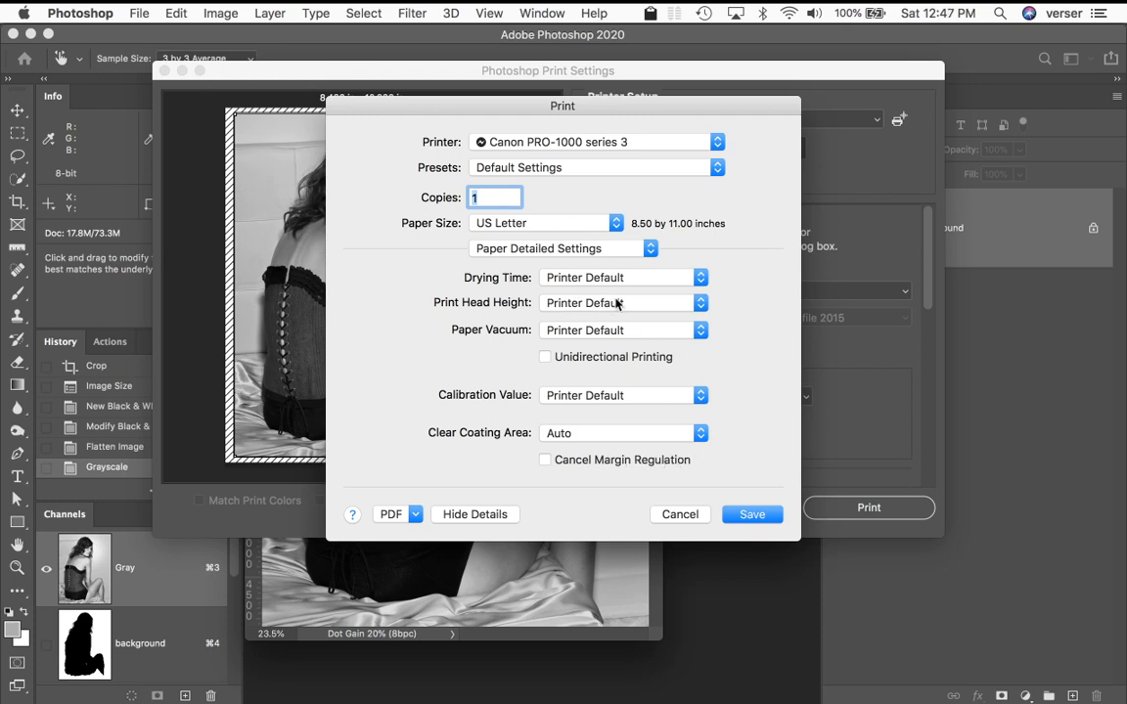
left_click(651, 305)
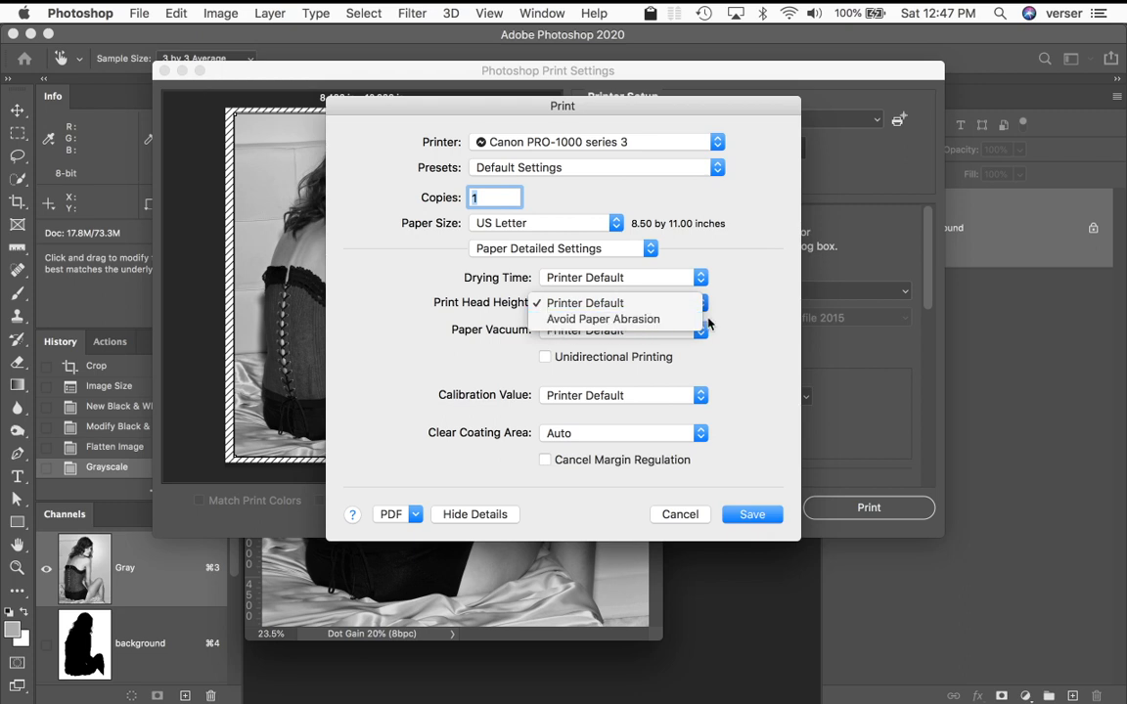
left_click(667, 301)
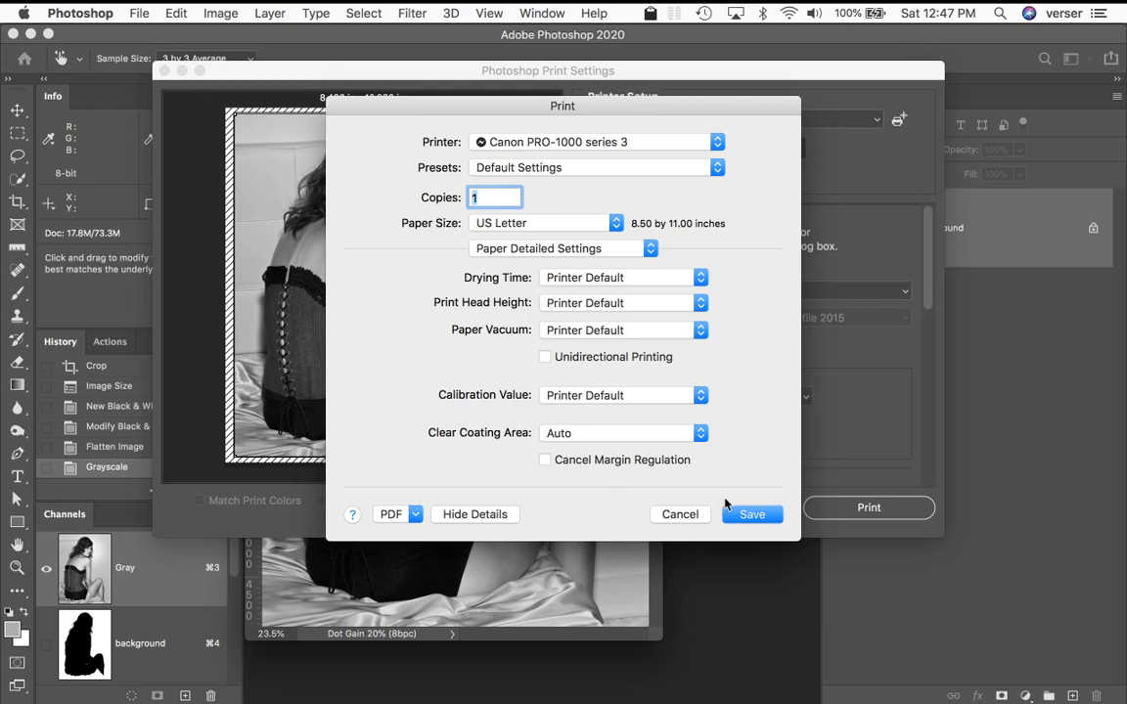
left_click(750, 514)
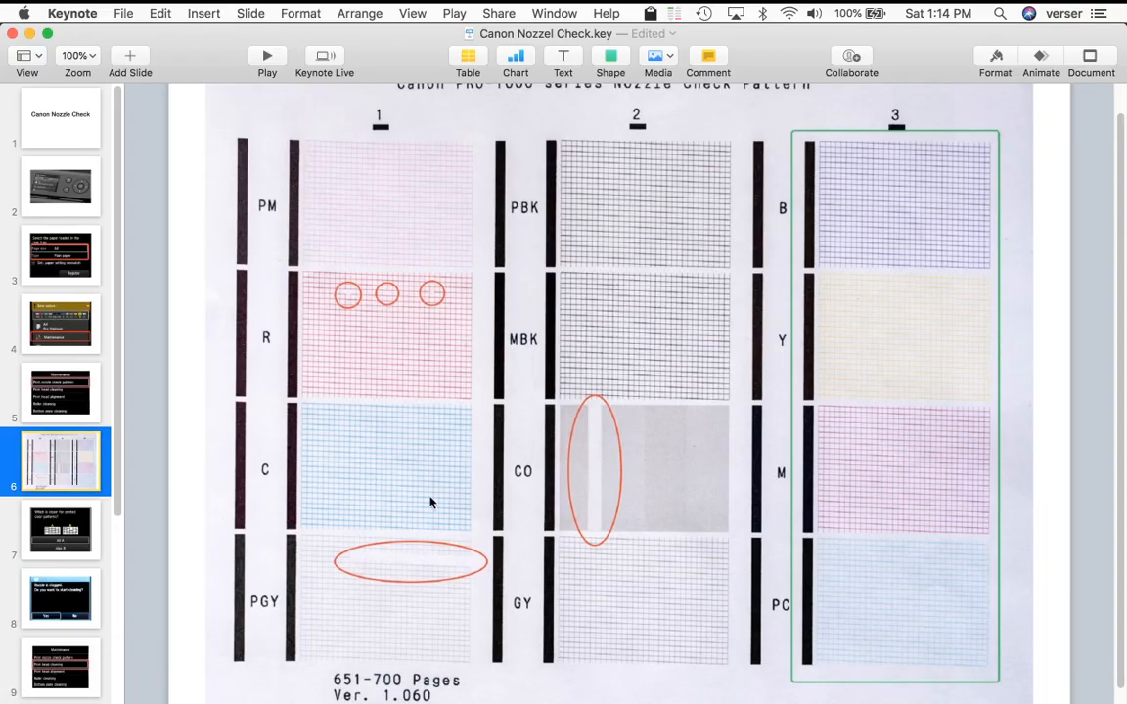
- Show the Headstrikes slide of the Canon Nozzel Check presentation in Keynote
scroll(58, 587, "down", 5)
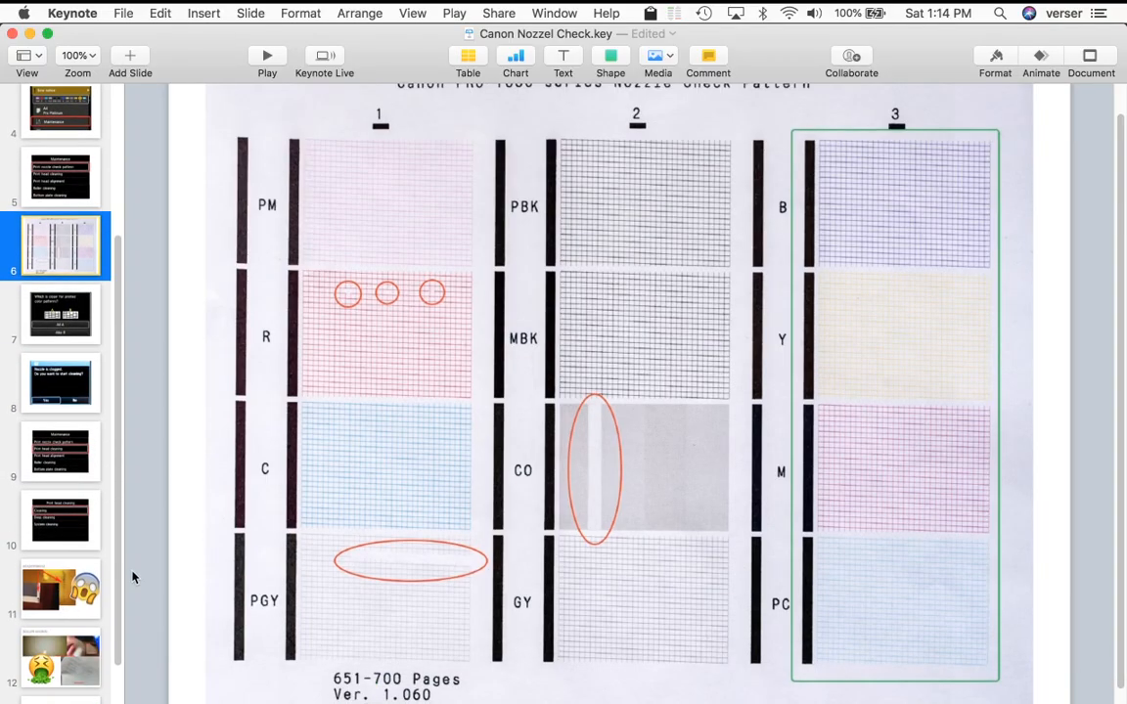
left_click(39, 584)
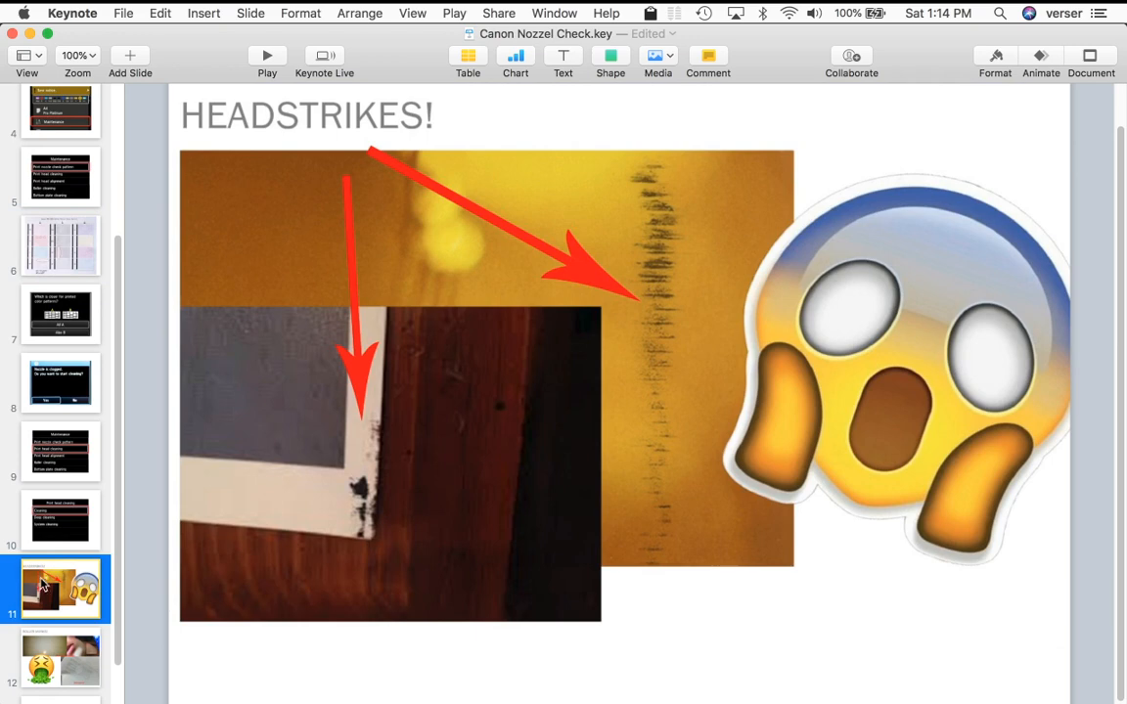